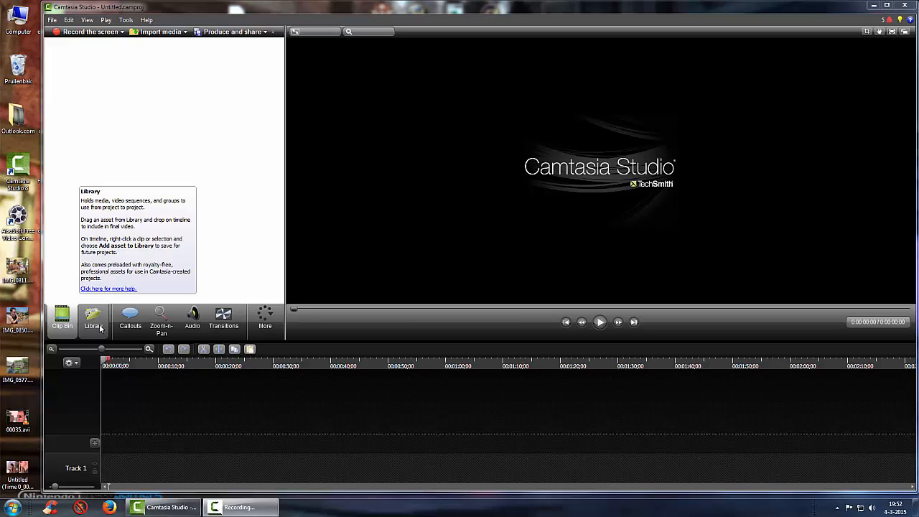
Step: Preview the Animated Title of the Clear Disturbance theme from the media library
click(93, 320)
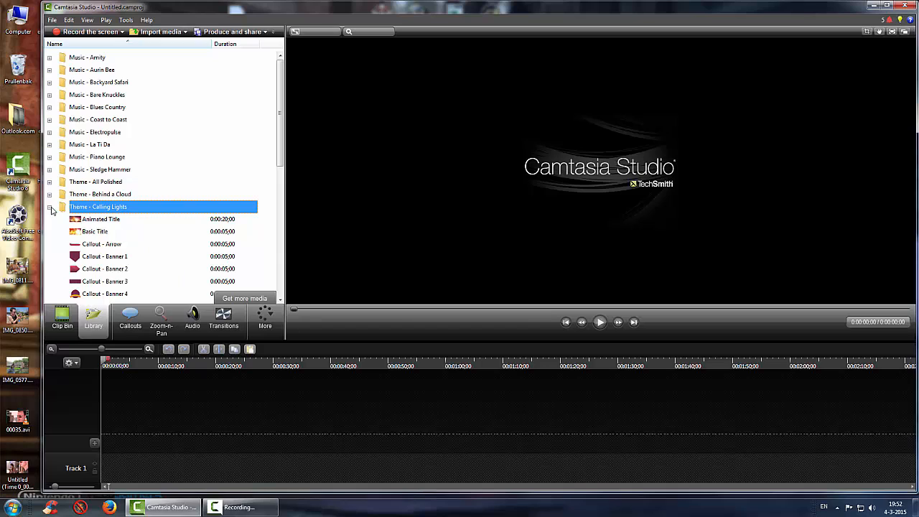
click(50, 207)
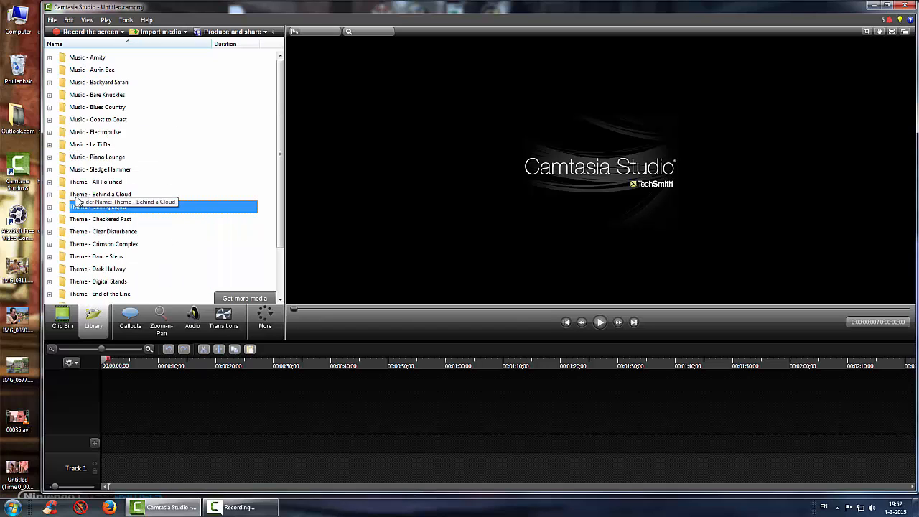
click(49, 232)
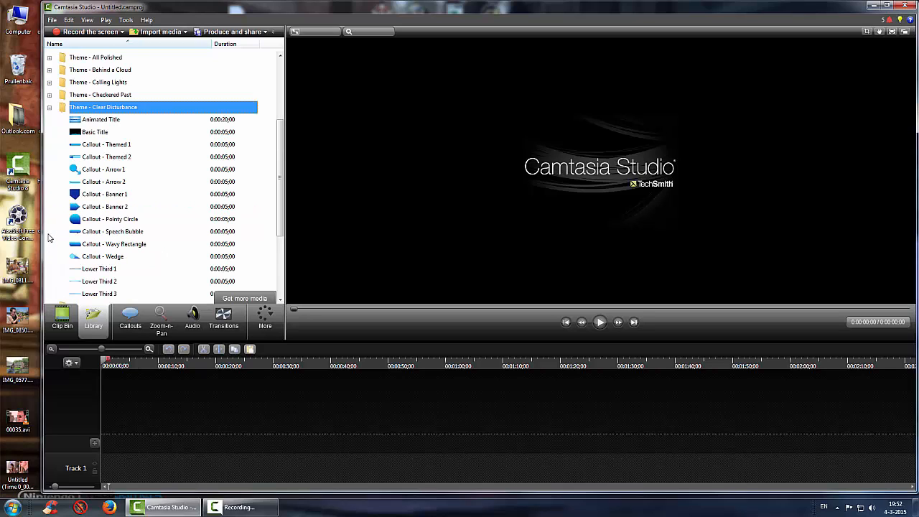
click(95, 122)
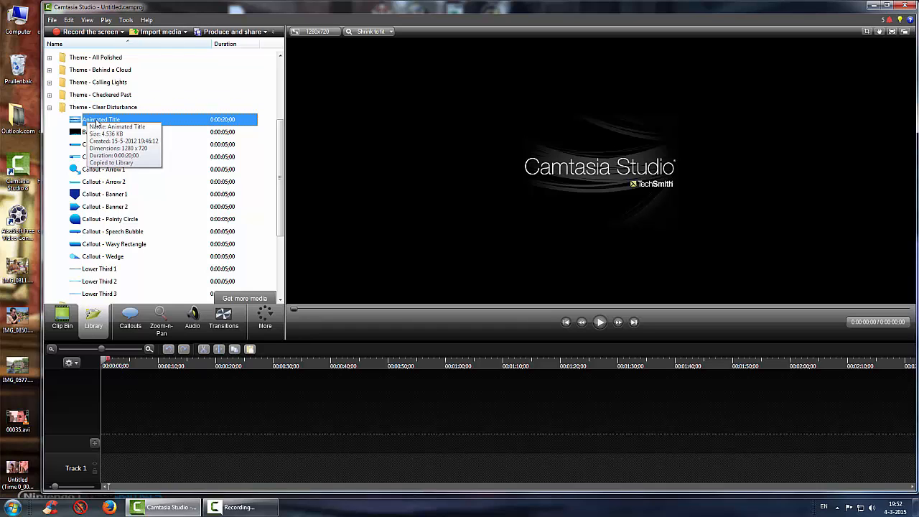
double_click(95, 122)
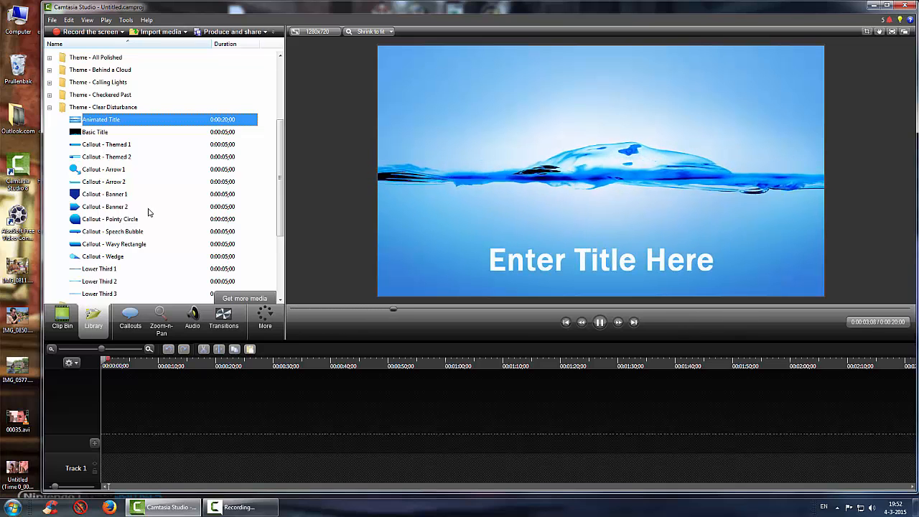
click(600, 322)
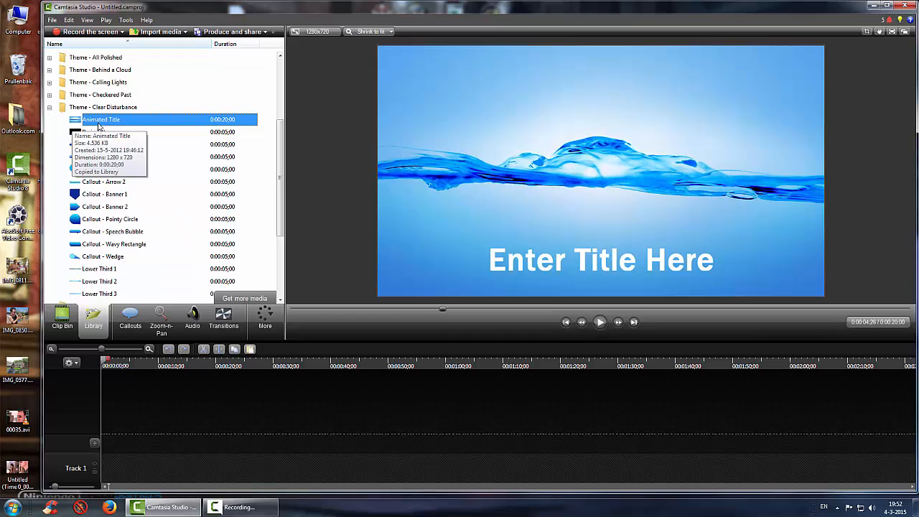
Step: Place the Clear Disturbance Animated Title at the start of Track 1 and shorten it to about 5 seconds
drag(105, 124, 126, 470)
drag(207, 470, 178, 471)
mouse_move(106, 361)
mouse_down()
mouse_move(142, 380)
mouse_move(100, 375)
mouse_up()
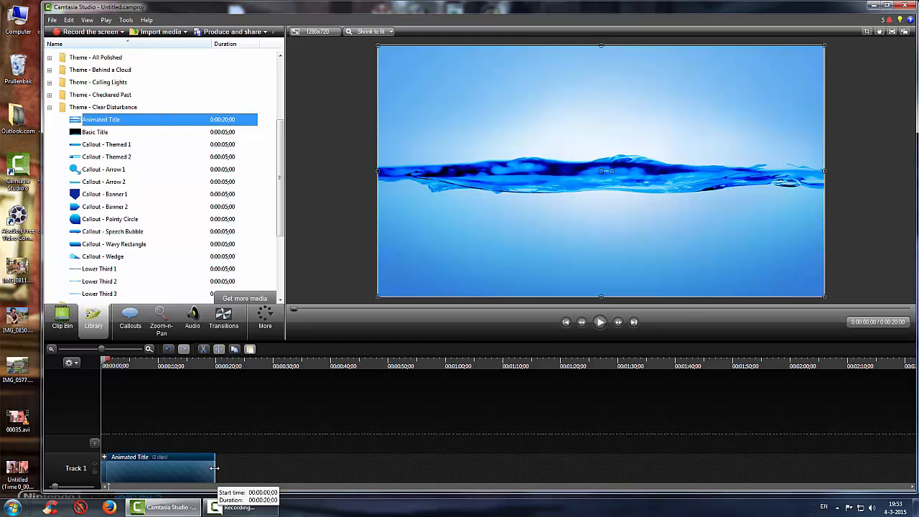
drag(214, 468, 129, 467)
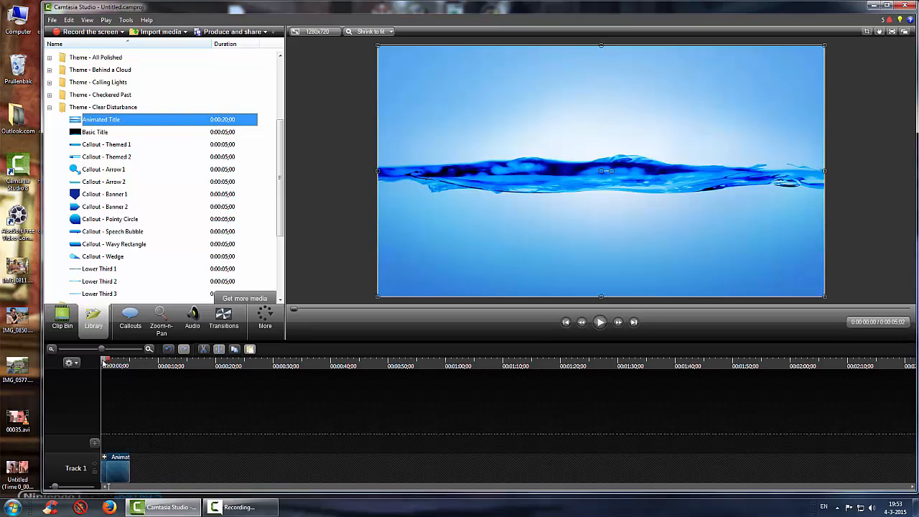
Step: Replace the placeholder text of the animated title with "Camtasia Learning"
drag(103, 361, 117, 362)
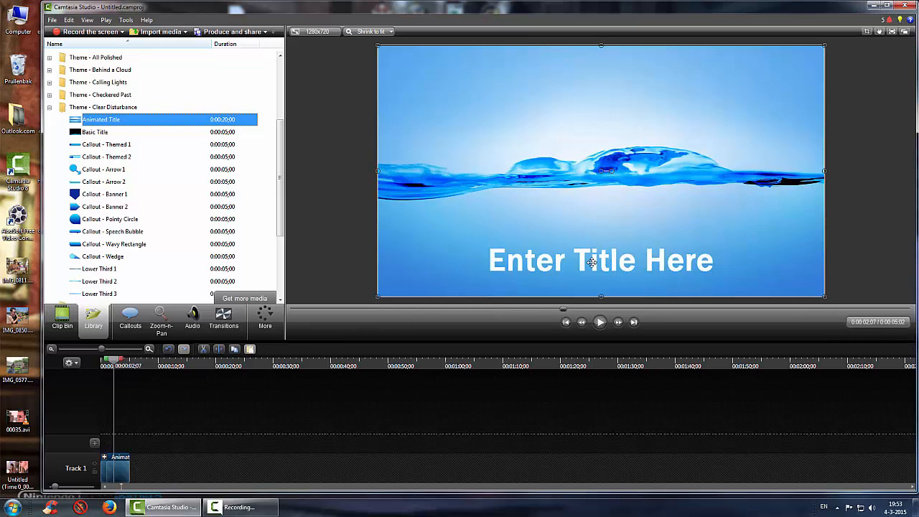
click(592, 263)
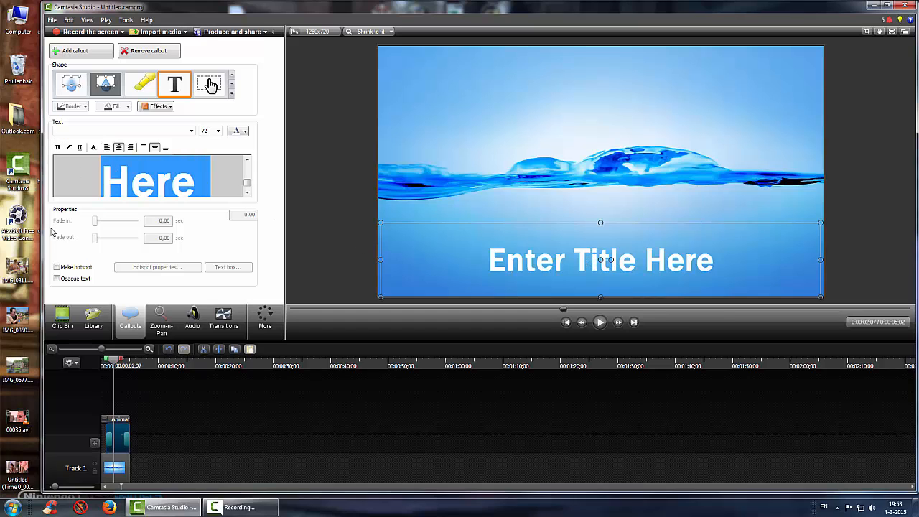
key(Delete)
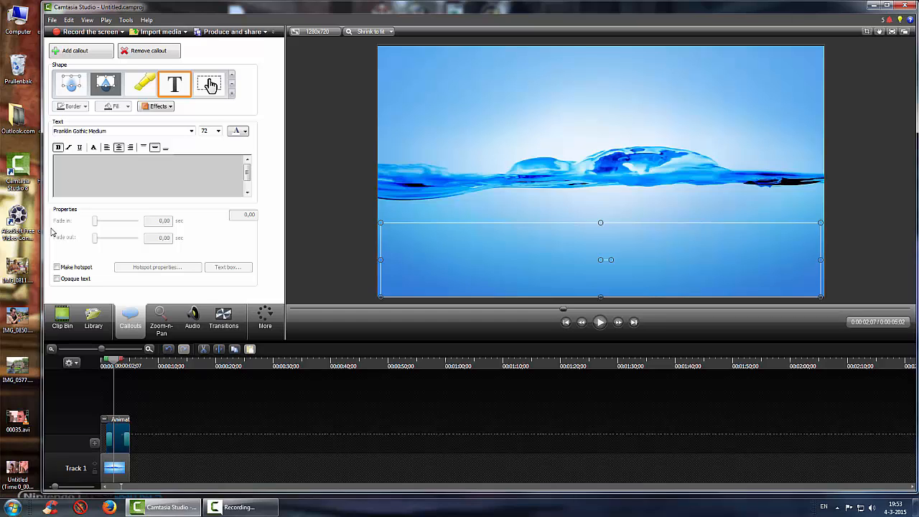
text(Camt)
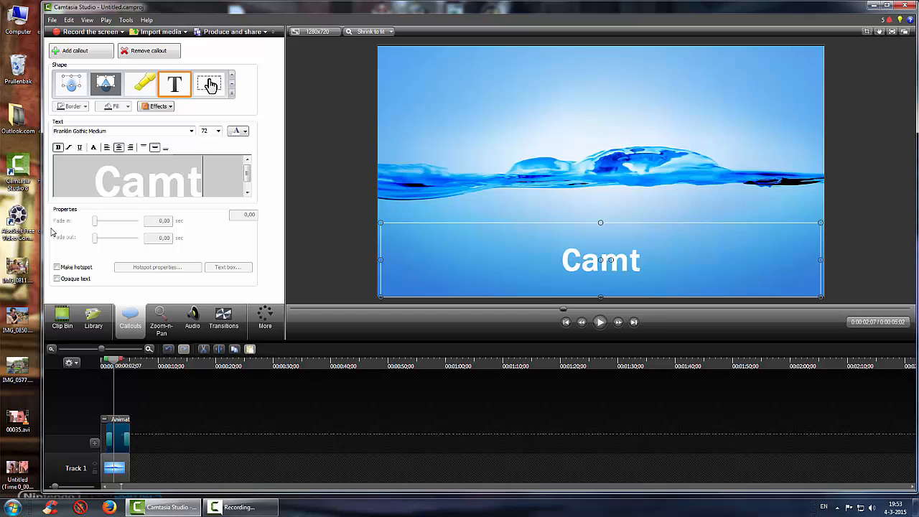
text(asia Le)
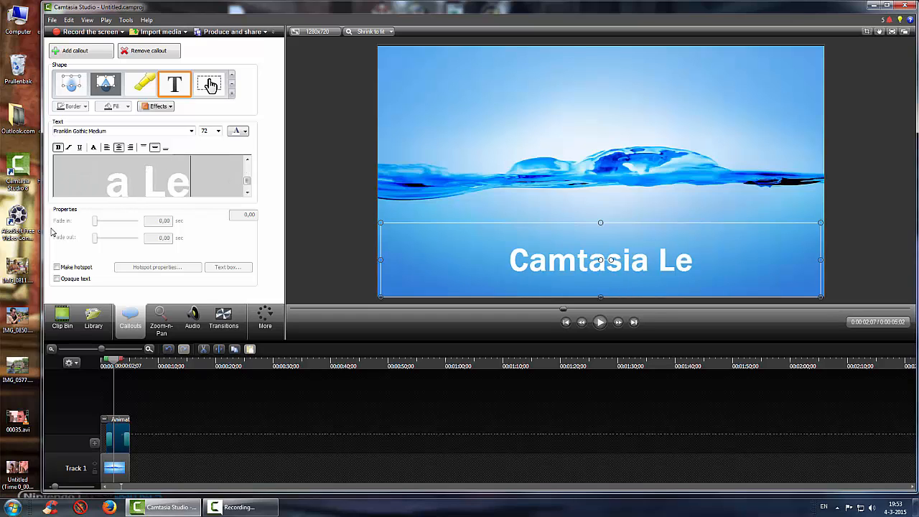
text(arning)
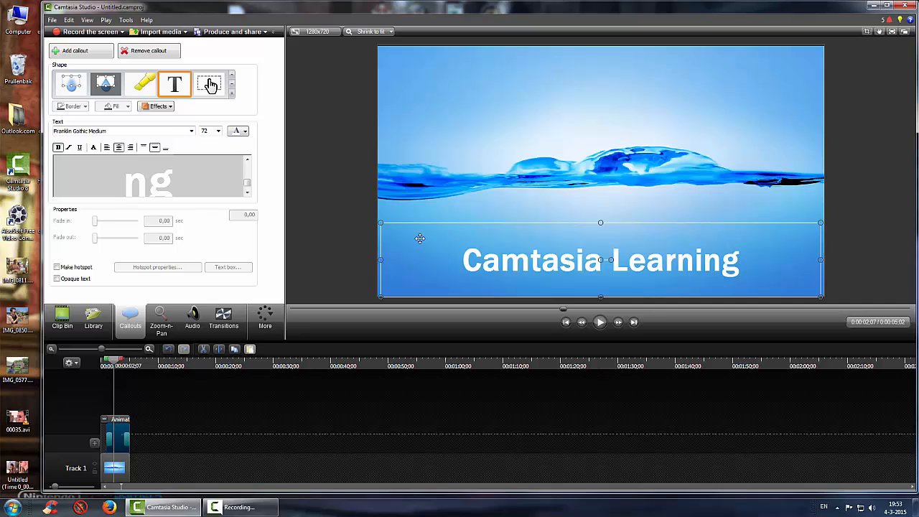
Step: Try dark red on the whole title text, and settle on bright purple as its colour
key(ctrl+a)
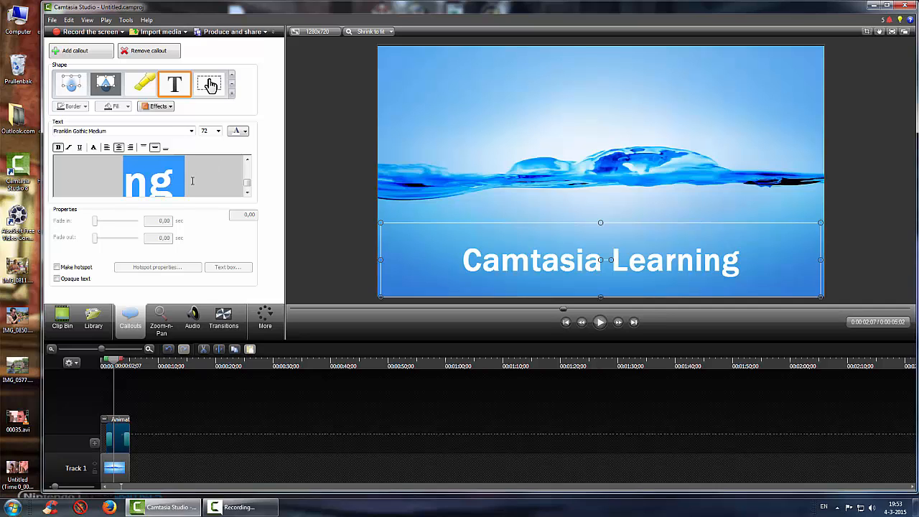
click(245, 137)
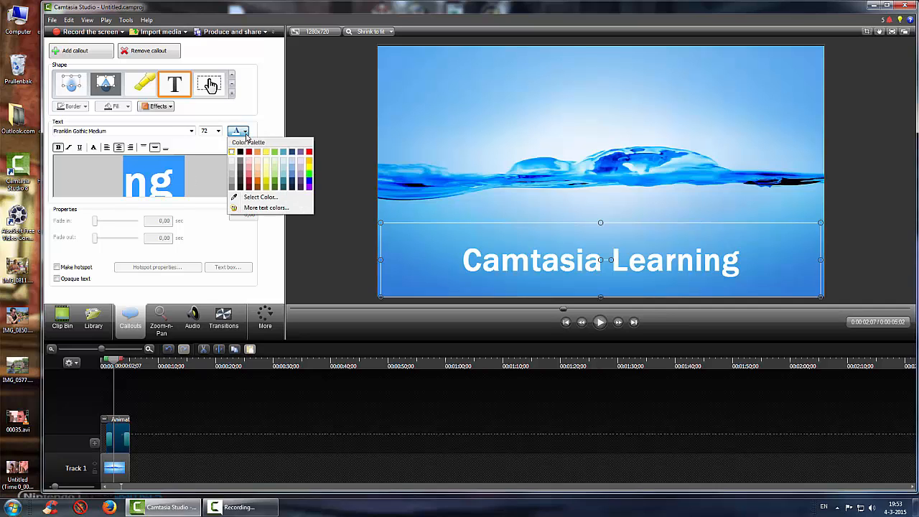
click(250, 189)
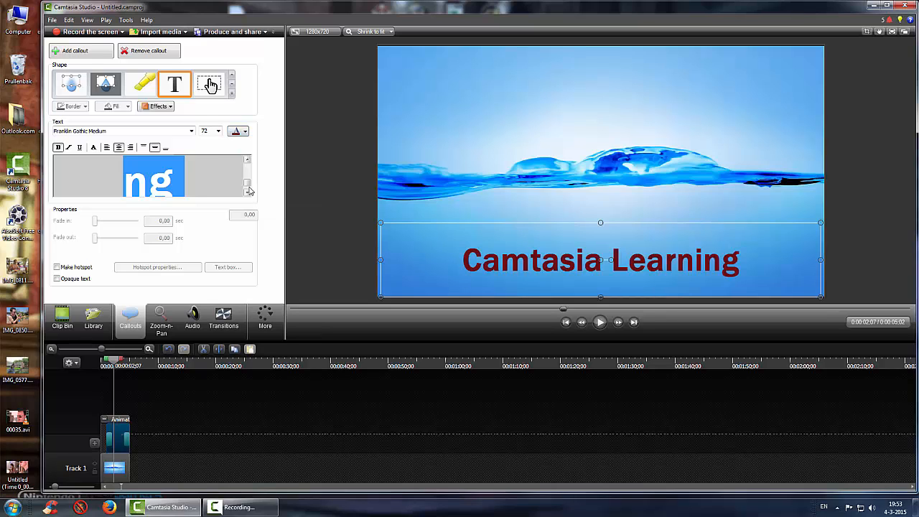
click(243, 133)
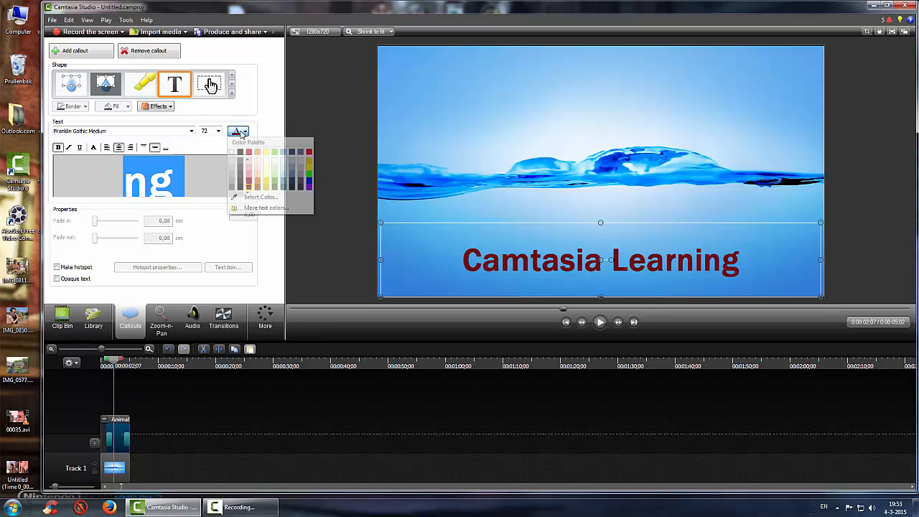
click(309, 188)
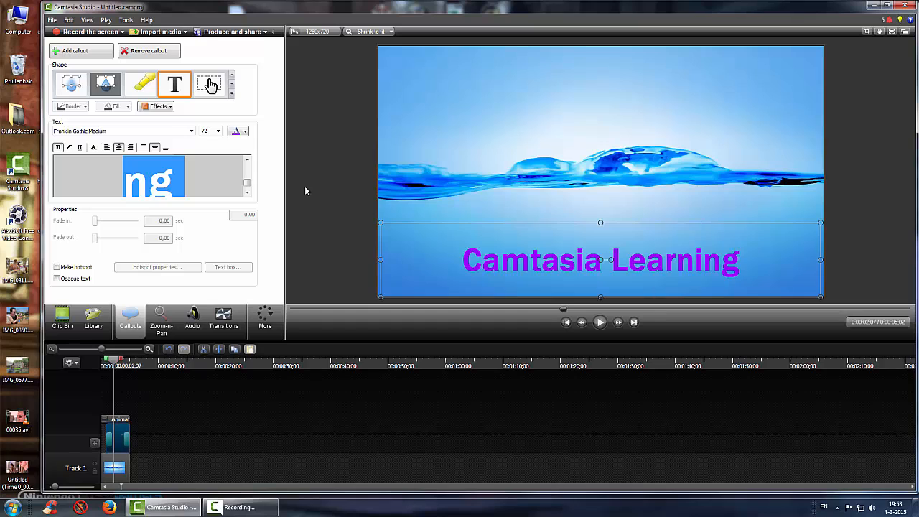
Step: Change the font of the title text to Consolas and deselect the title callout
click(192, 132)
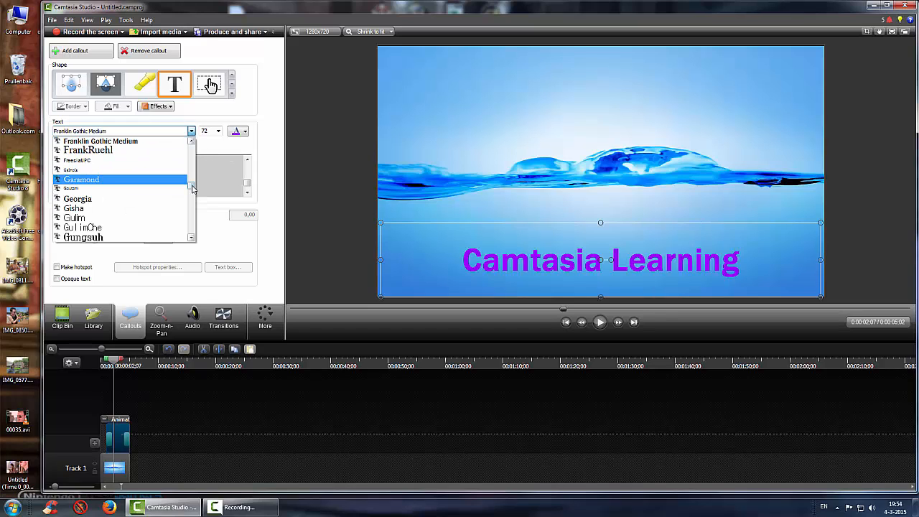
drag(192, 188, 192, 172)
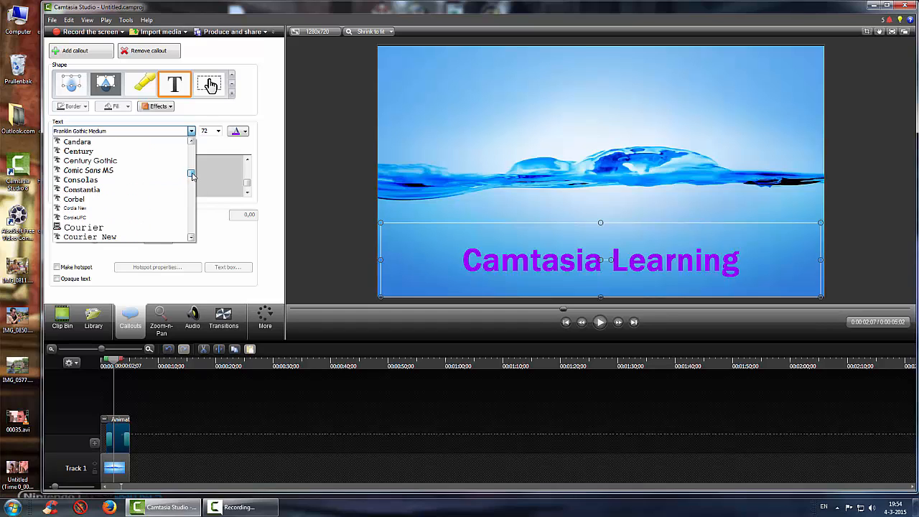
click(82, 183)
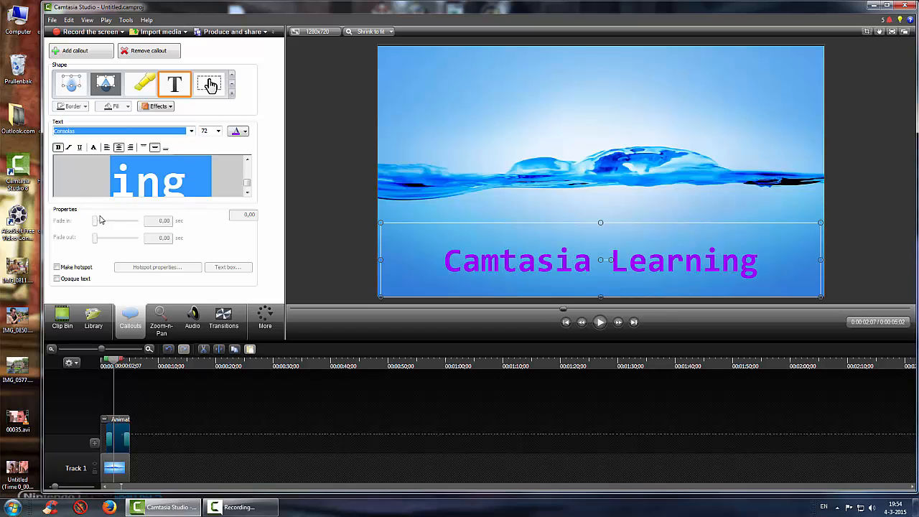
click(186, 418)
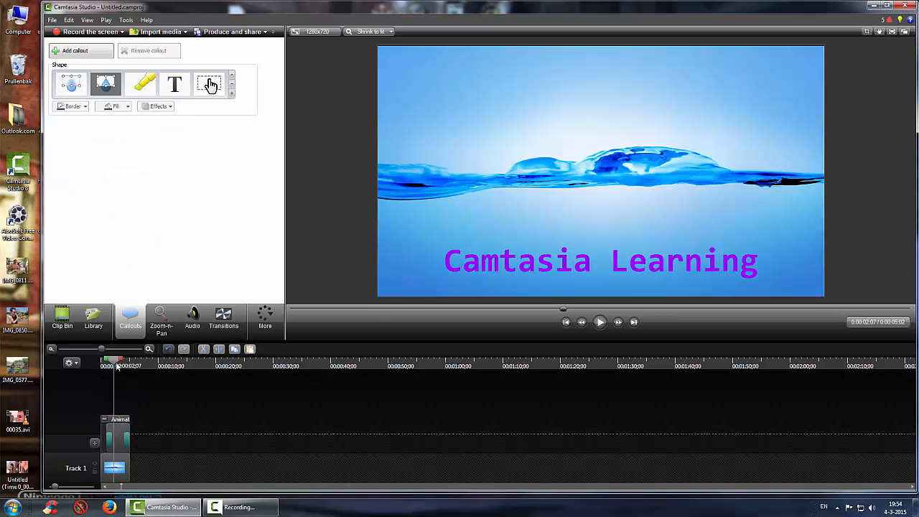
Step: Play the edited title clip from the beginning of the timeline to check how it looks
drag(113, 365, 97, 363)
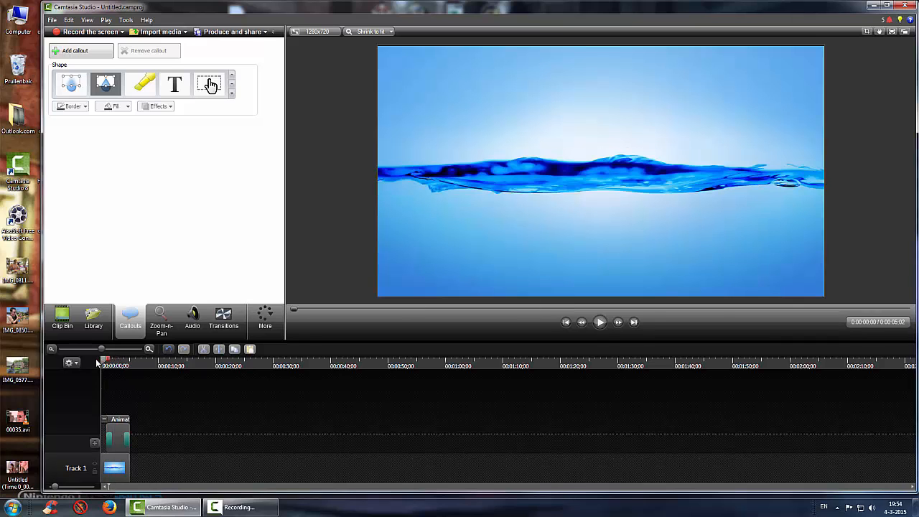
click(601, 323)
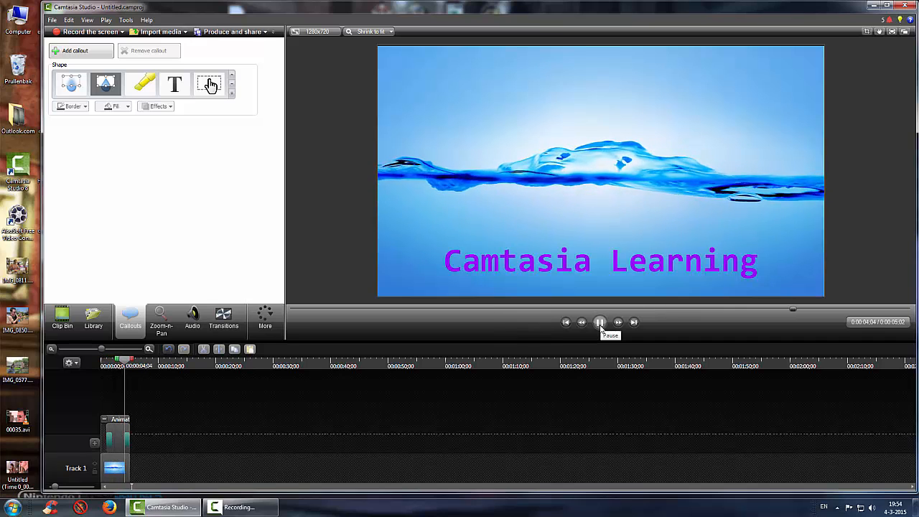
click(600, 323)
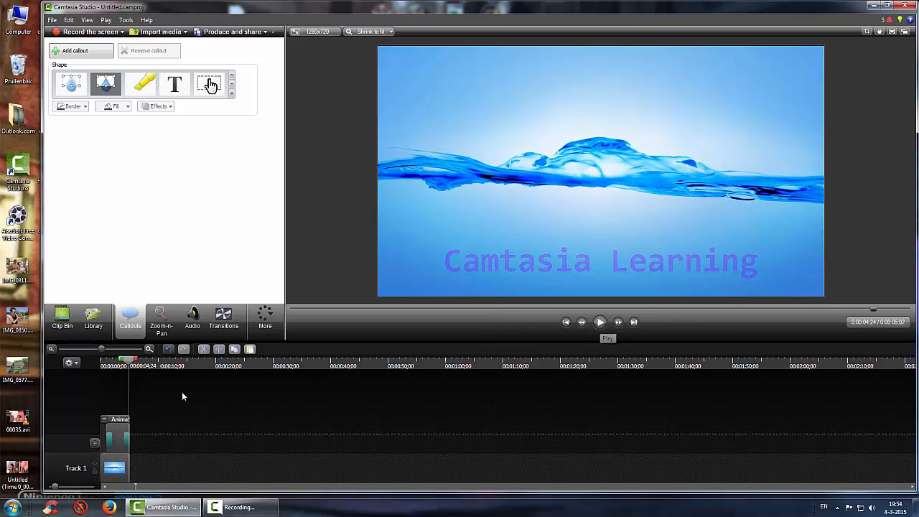
Step: Import IMG_0811.JPG from the desktop, place it directly after the title on Track 1 and extend it to about 26 seconds
click(63, 324)
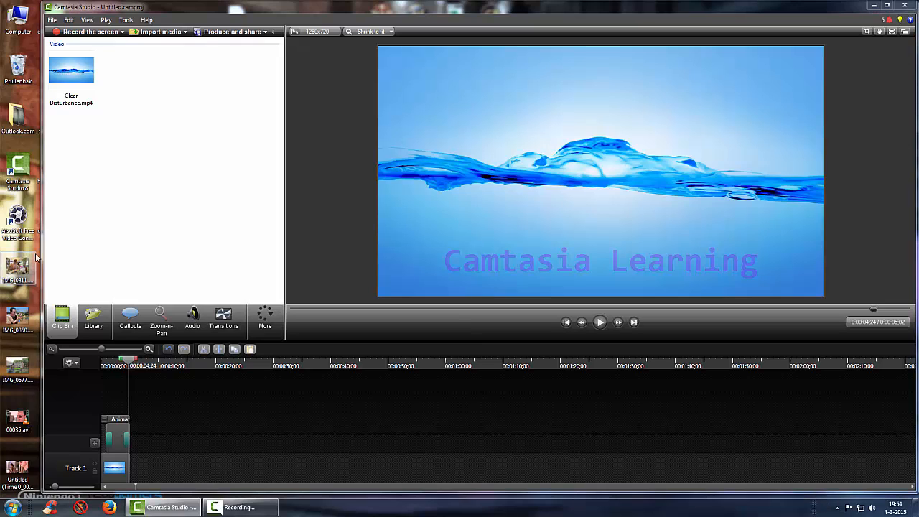
drag(16, 267, 147, 159)
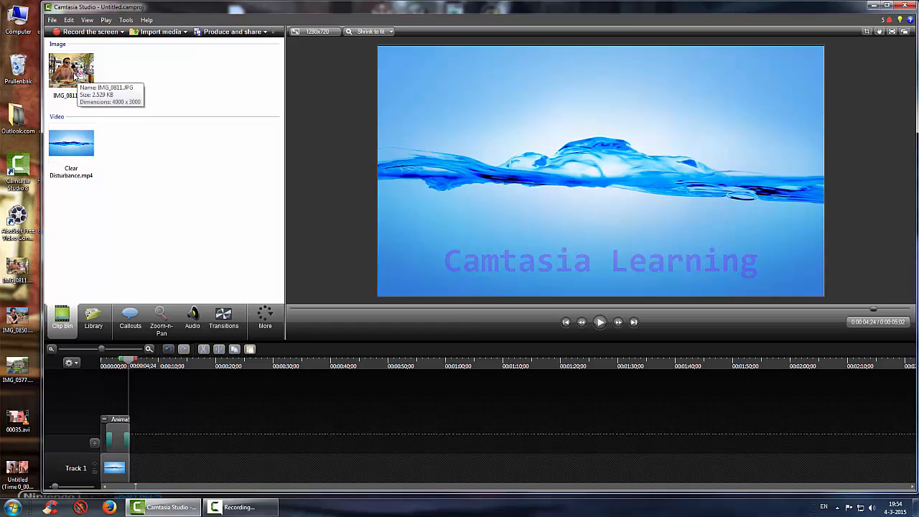
drag(75, 72, 139, 467)
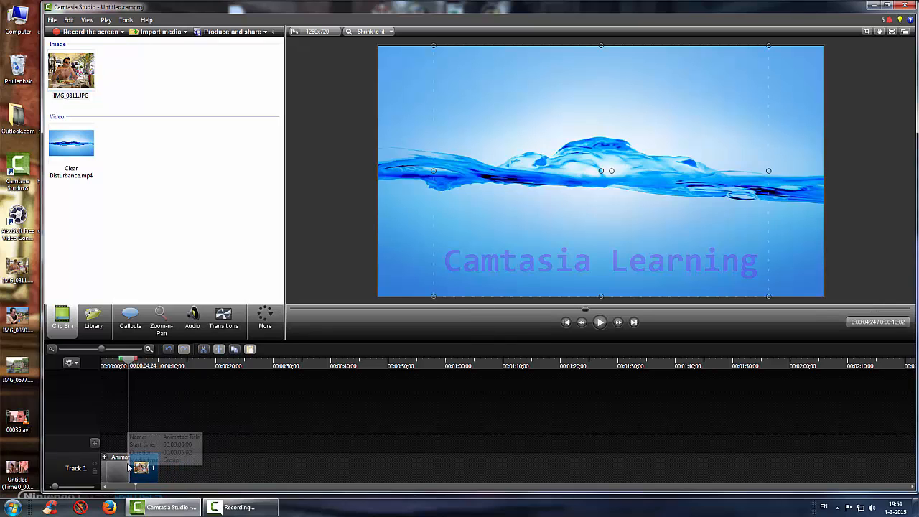
drag(156, 461, 281, 472)
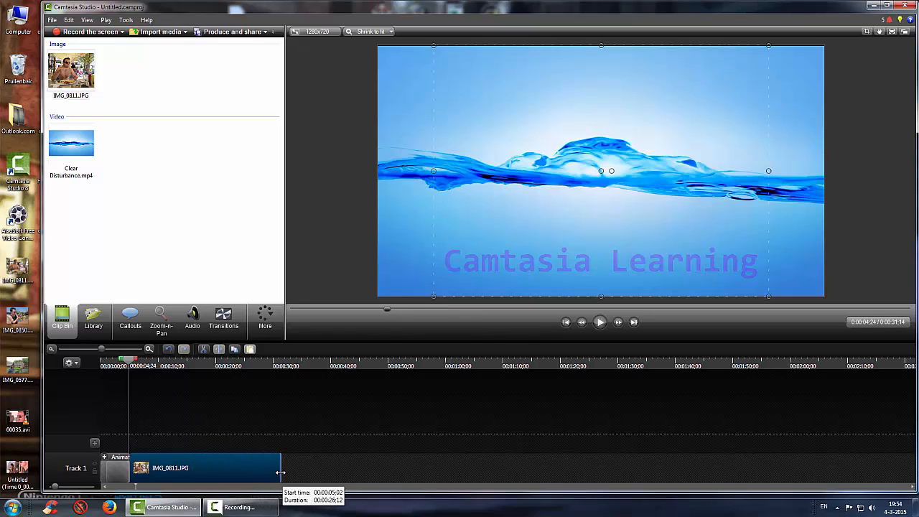
Step: Add a callout at 0:00:07;12 over IMG_0811.JPG, change it to the blur shape and fit it over the man's face
click(130, 366)
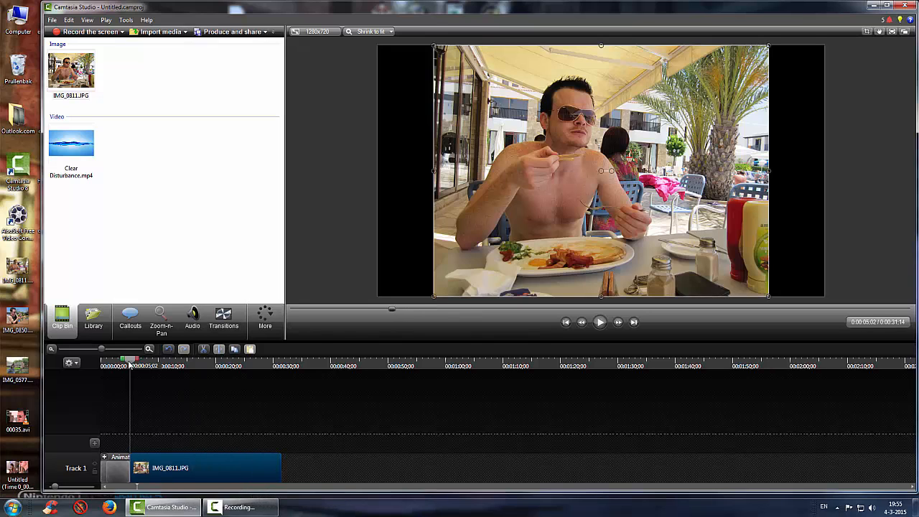
drag(133, 364, 143, 365)
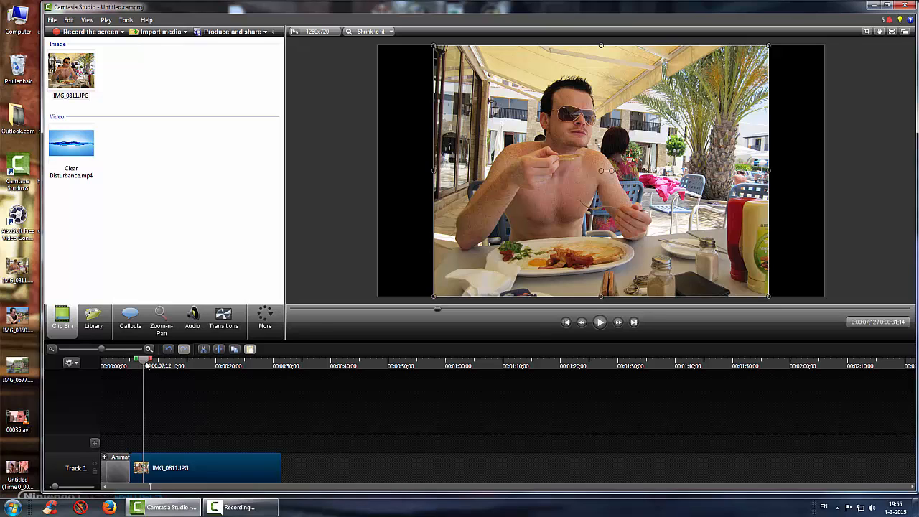
click(130, 321)
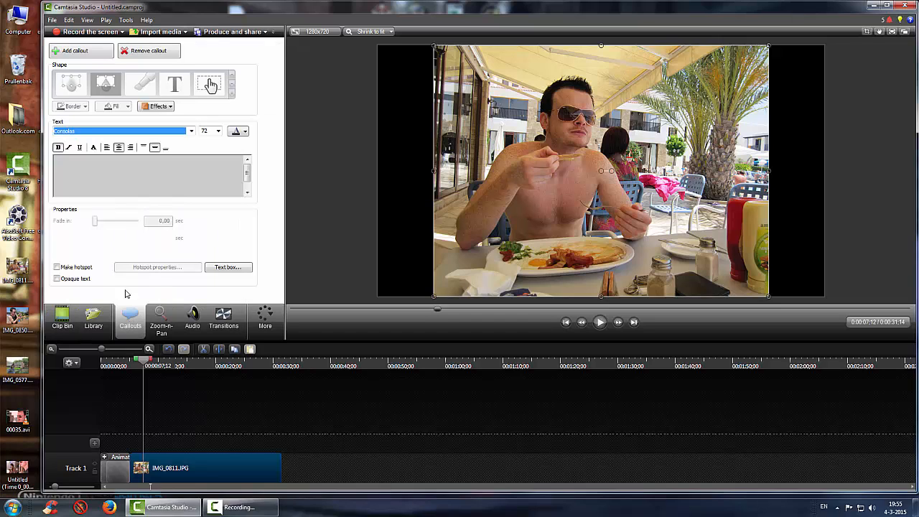
click(93, 54)
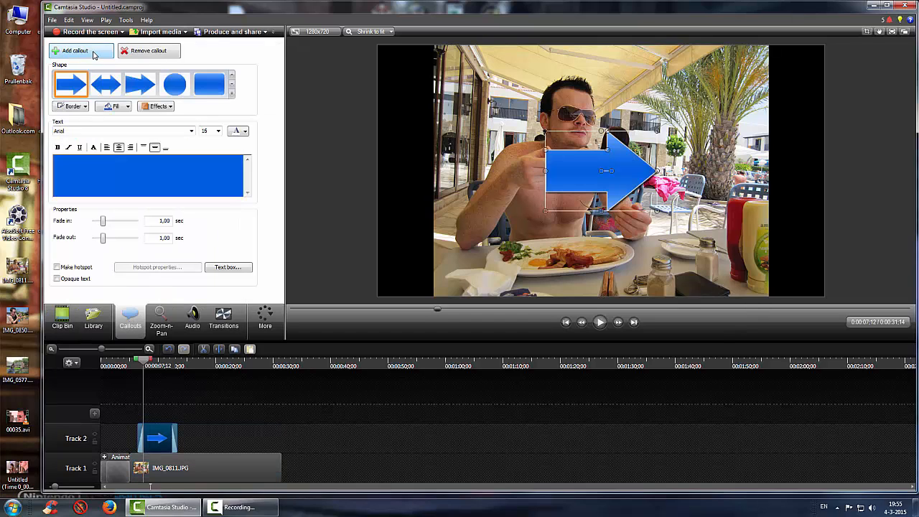
click(232, 95)
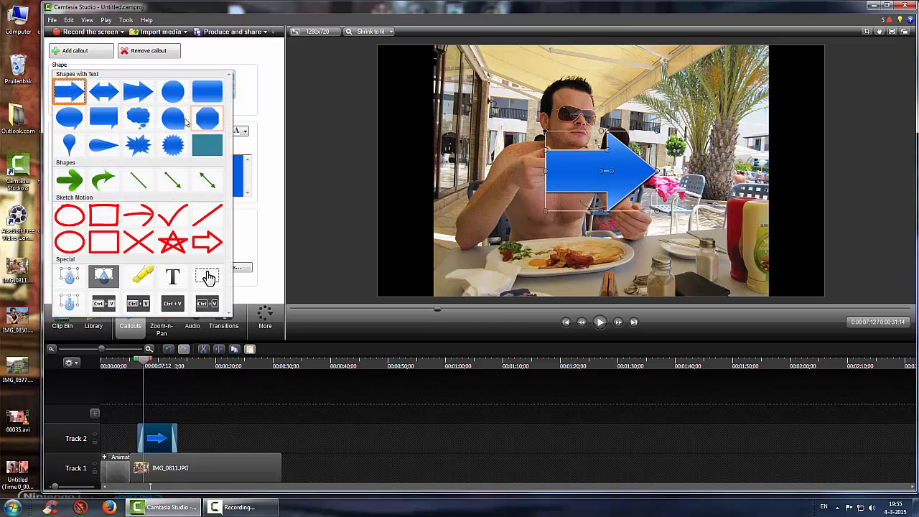
click(69, 278)
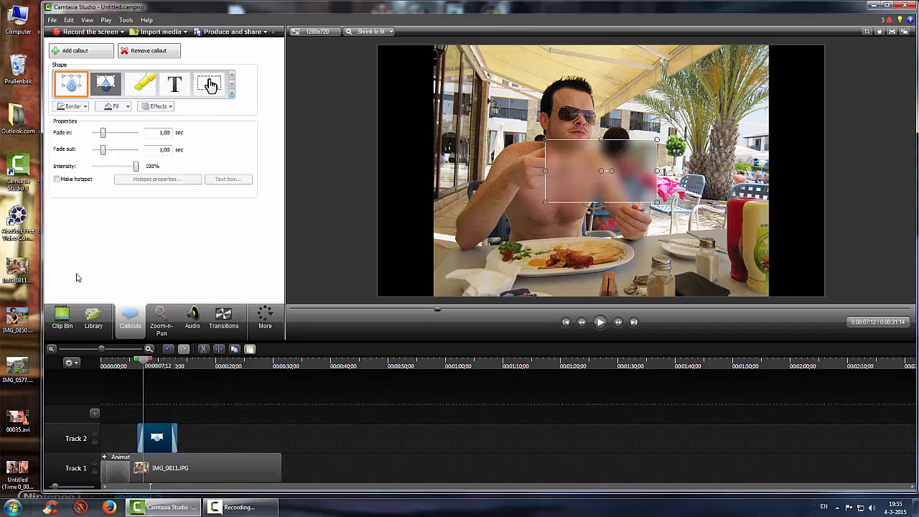
drag(579, 162, 551, 107)
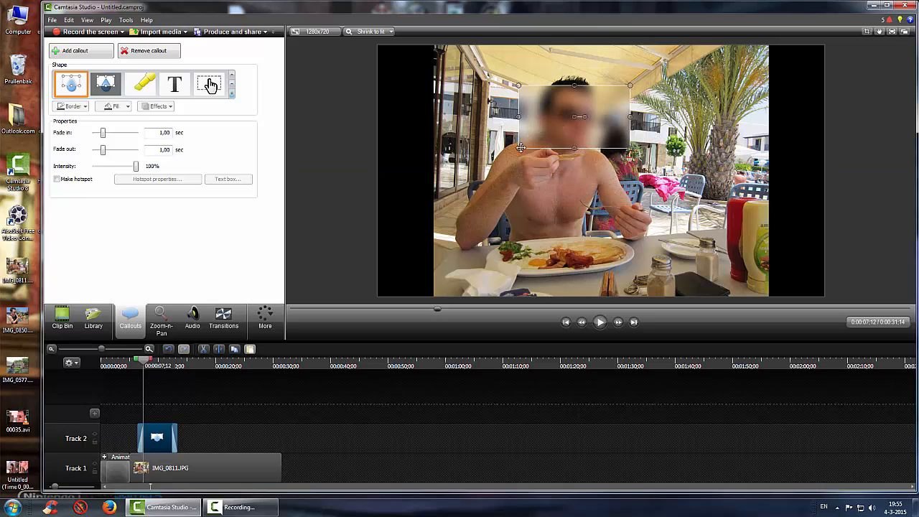
drag(521, 147, 577, 141)
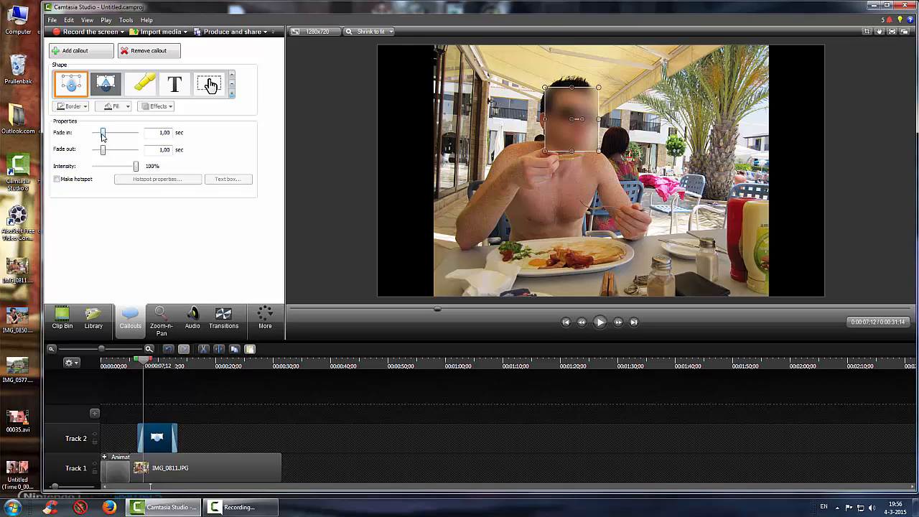
Step: Set the blur callout's fade-in time to 2 seconds
mouse_move(103, 136)
mouse_down()
mouse_move(111, 135)
mouse_move(89, 137)
mouse_move(108, 135)
mouse_up()
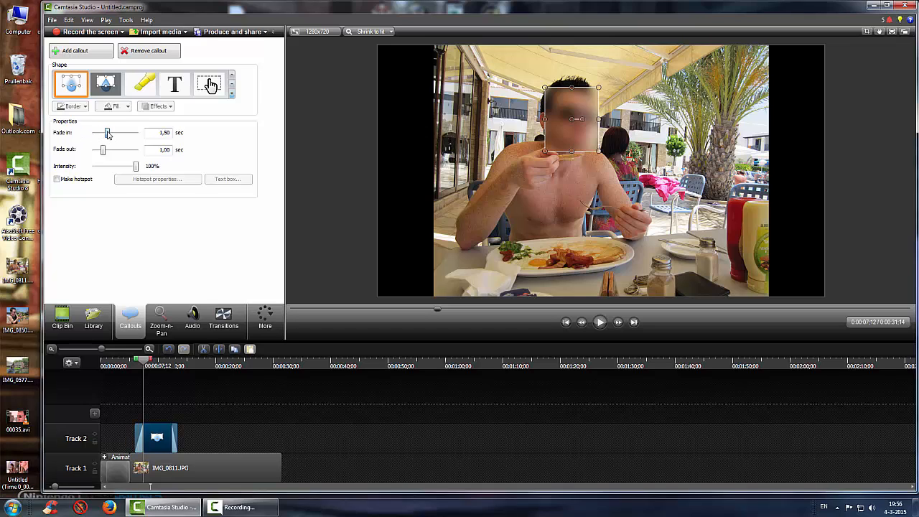
double_click(161, 133)
text(2)
Step: Shorten the blur callout on Track 2 to about 5 seconds and position it to start at about 7 seconds
drag(173, 438, 198, 432)
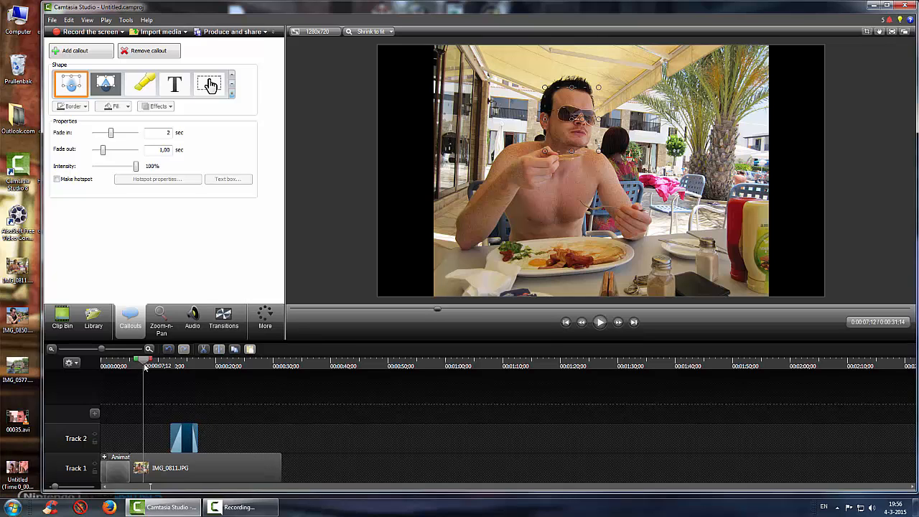
drag(145, 365, 314, 379)
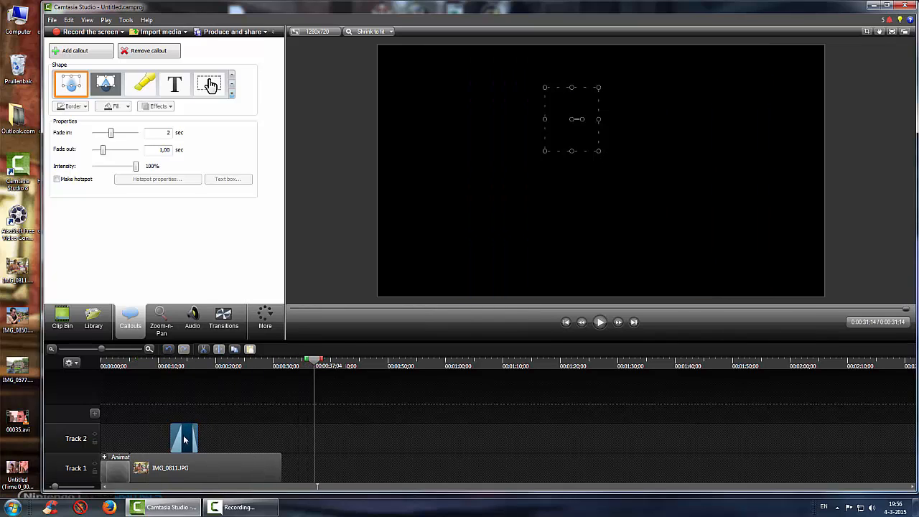
drag(184, 441, 157, 443)
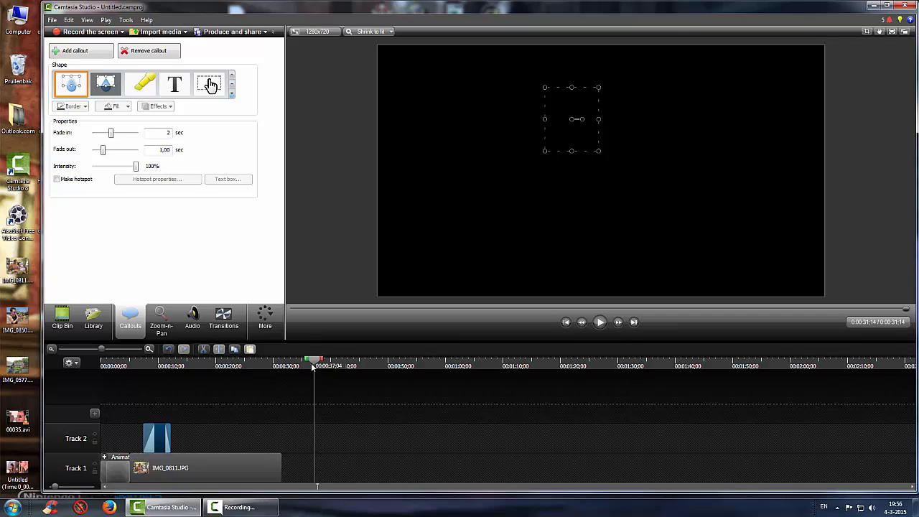
Step: Deselect the callout and play the timeline from 0:00:05;02 until past the blur to check the effect
drag(315, 366, 128, 361)
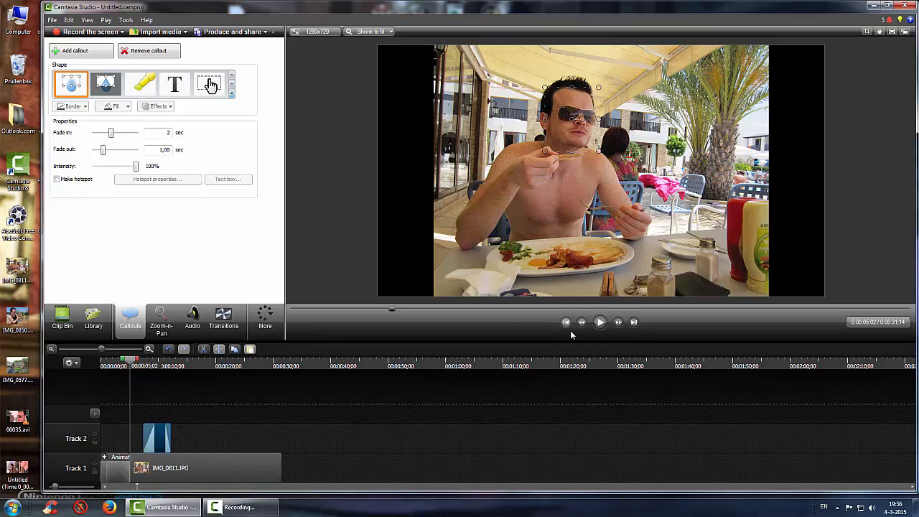
click(400, 442)
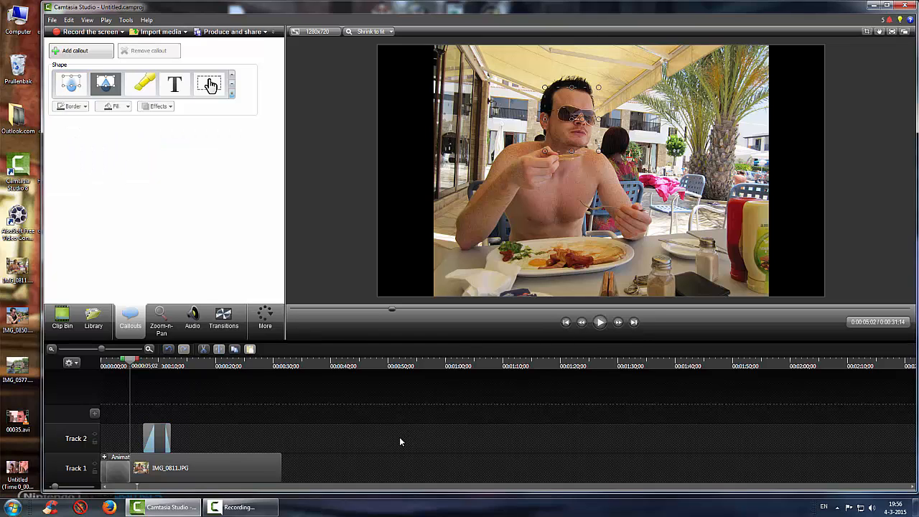
click(601, 323)
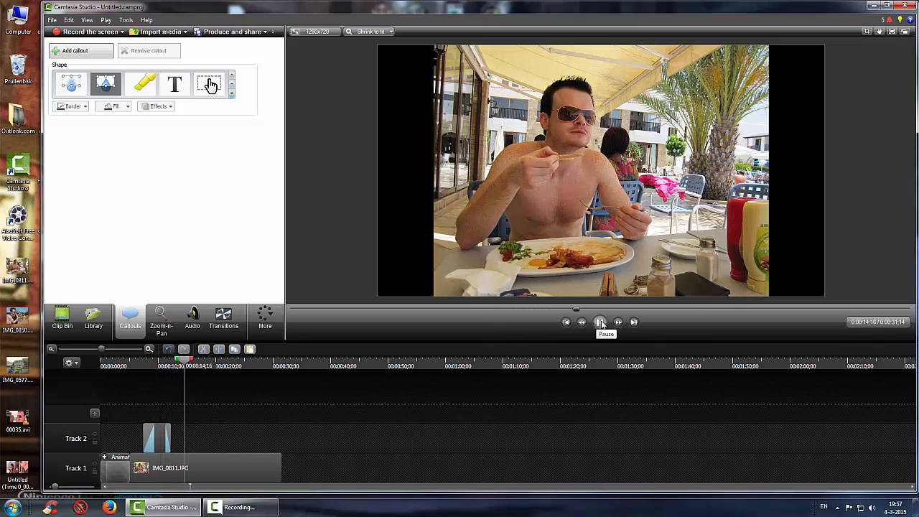
click(600, 322)
Step: Trim the end of the IMG_0811.JPG clip to 0:00:12;07, level with the end of the blur callout
click(170, 363)
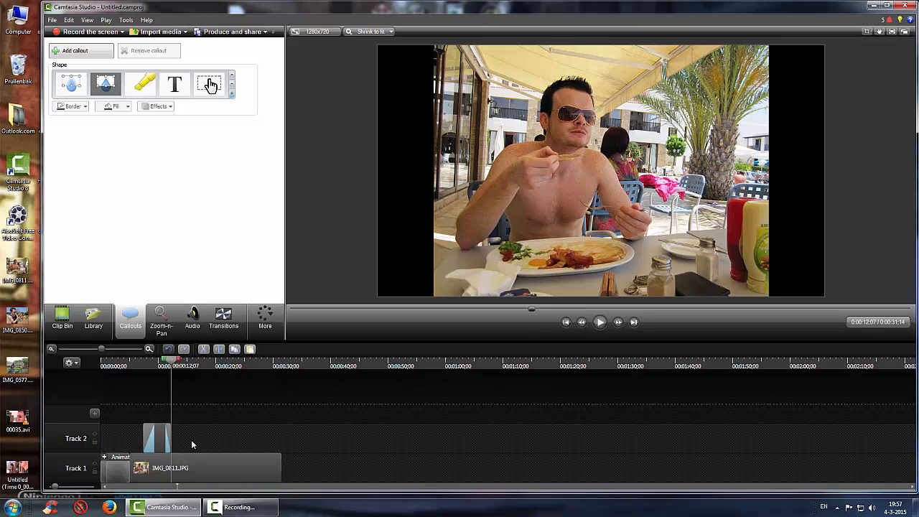
click(281, 463)
drag(280, 464, 171, 460)
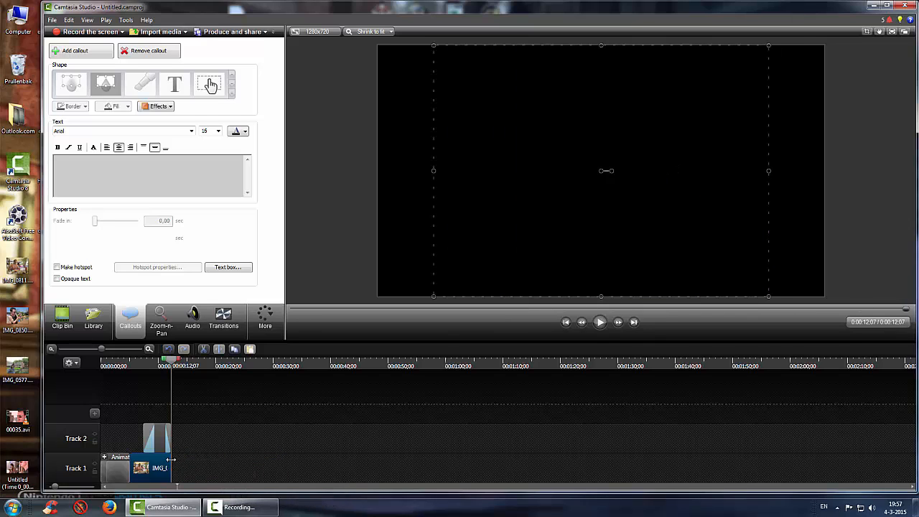
Step: Import IMG_0850.JPG from the desktop, place it directly after IMG_0811.JPG on Track 1 and extend it to about 20 seconds
drag(170, 365, 138, 363)
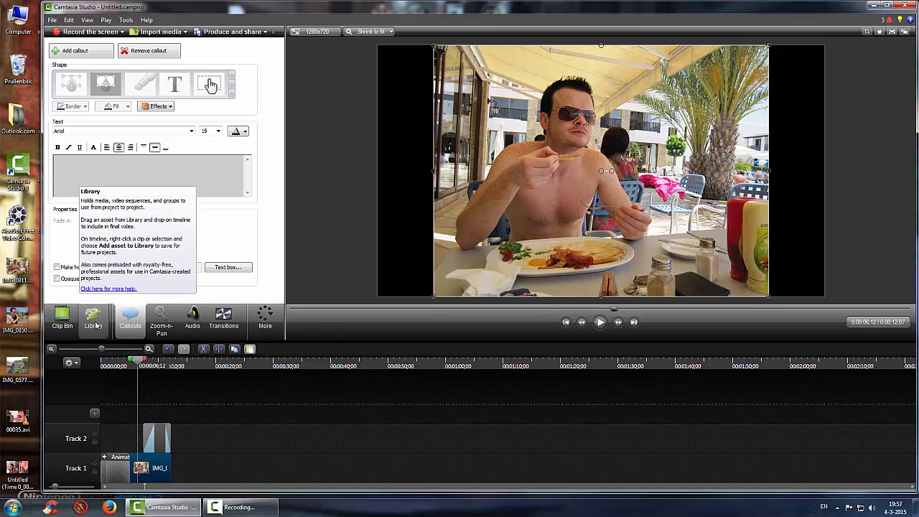
click(64, 324)
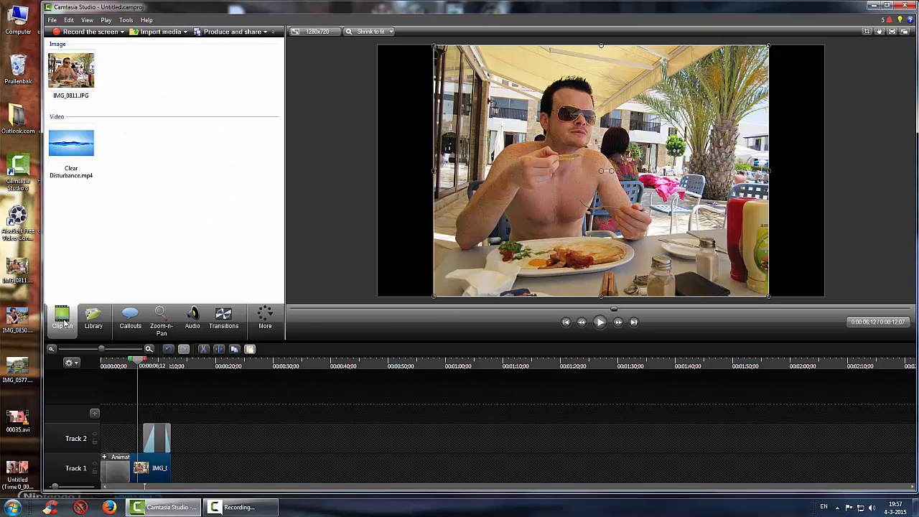
drag(17, 320, 195, 179)
click(129, 69)
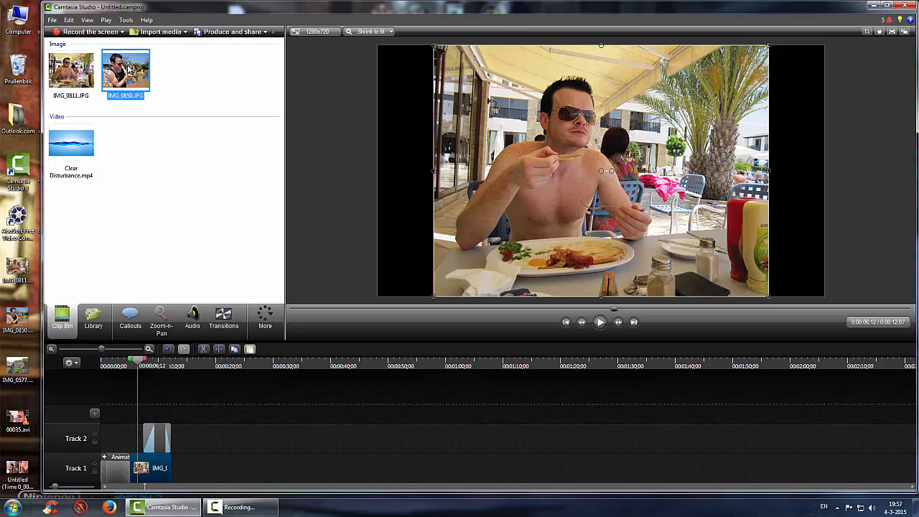
drag(226, 474, 184, 467)
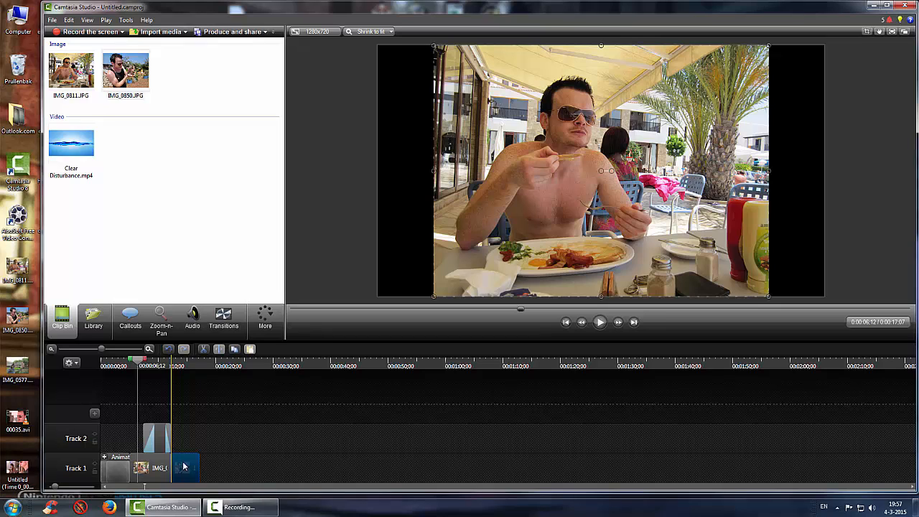
drag(184, 468, 287, 457)
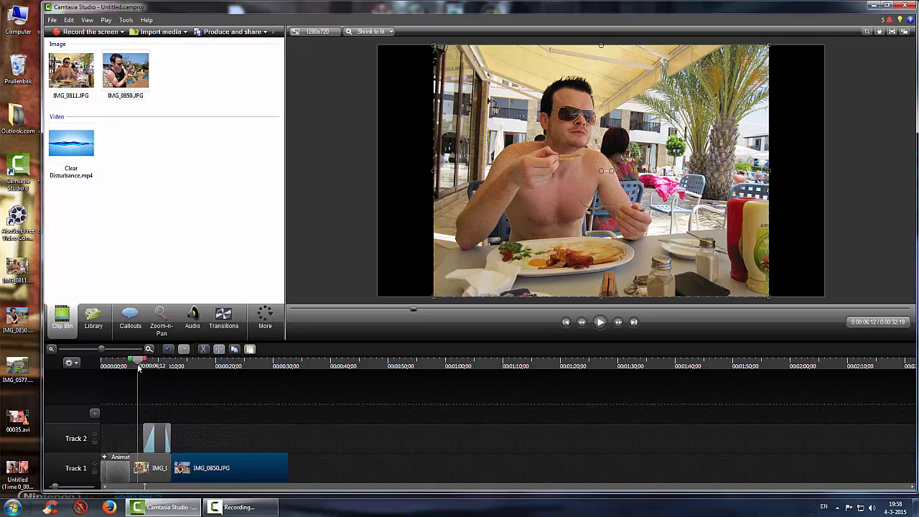
Step: Add a zoom at 0:00:15;02 on IMG_0850.JPG that frames the kitten at 76% scale
drag(139, 366, 187, 368)
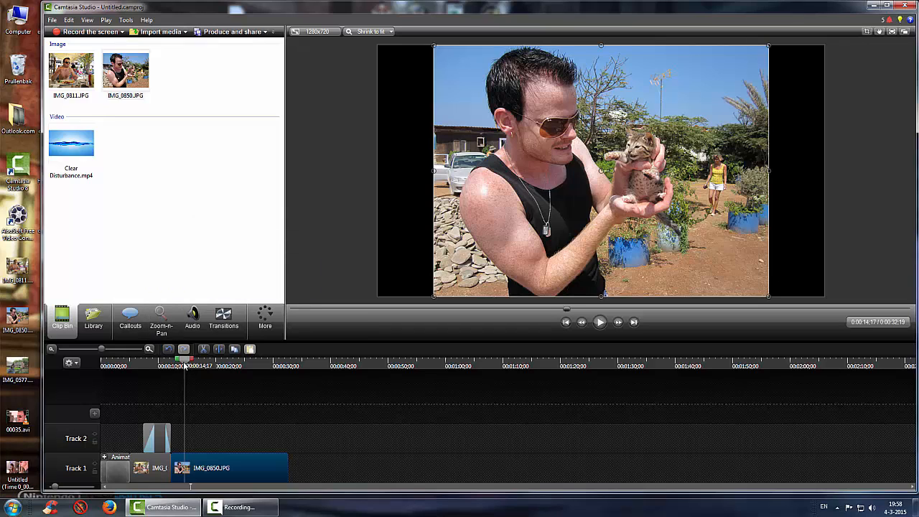
drag(185, 366, 188, 368)
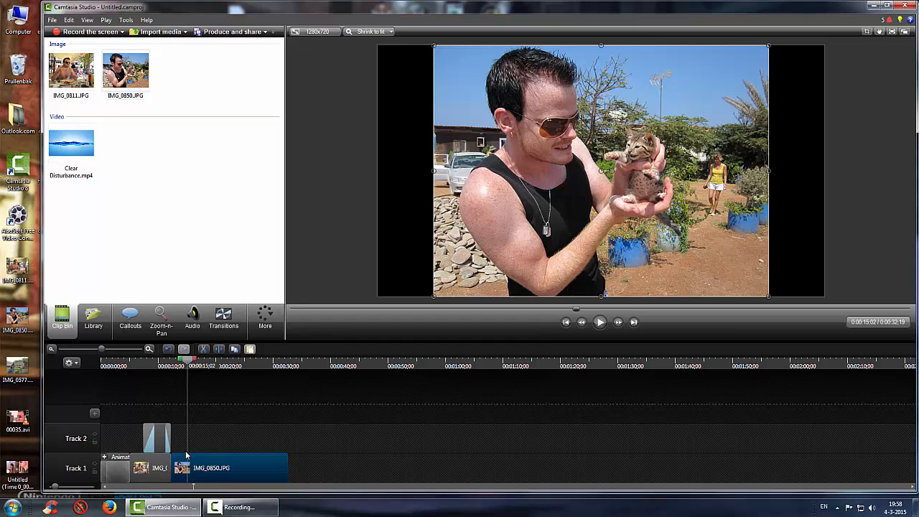
click(162, 320)
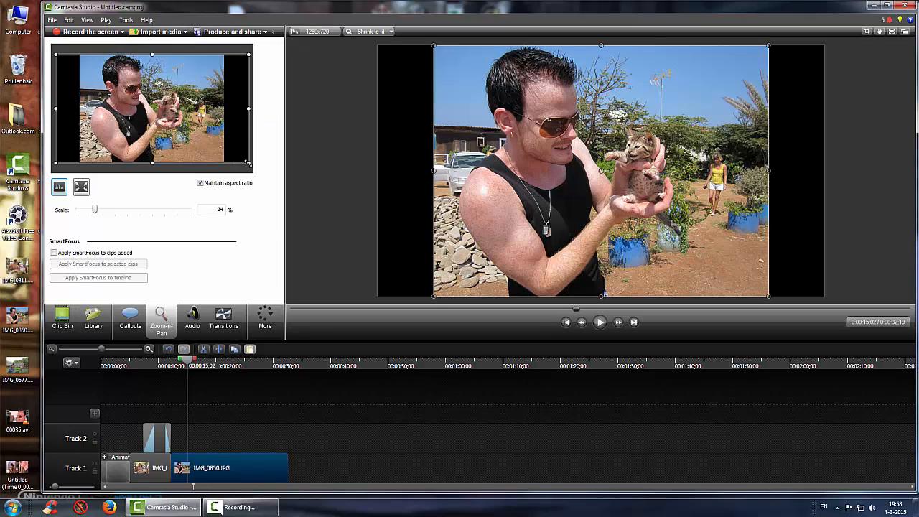
drag(248, 164, 189, 113)
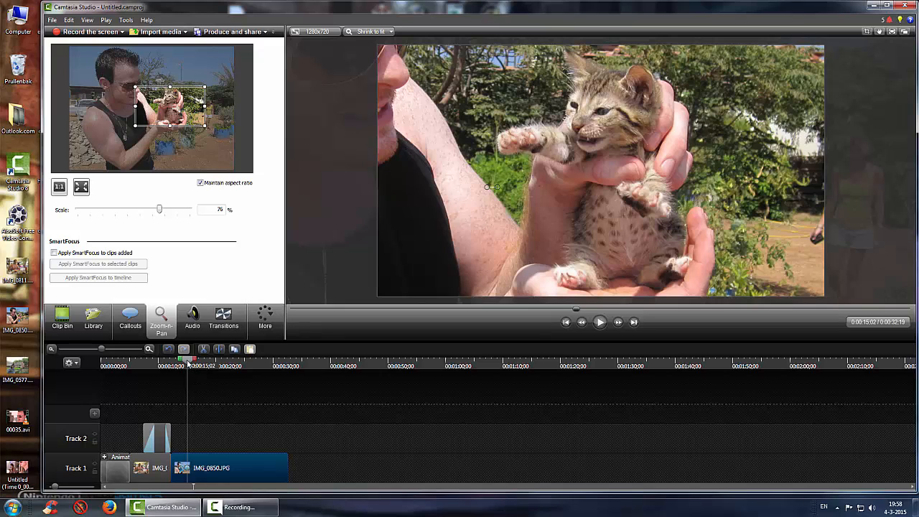
Step: Zoom IMG_0850.JPG back out to 26% scale at 0:00:19;19 and trim the clip's end to about 22 seconds
drag(188, 366, 212, 364)
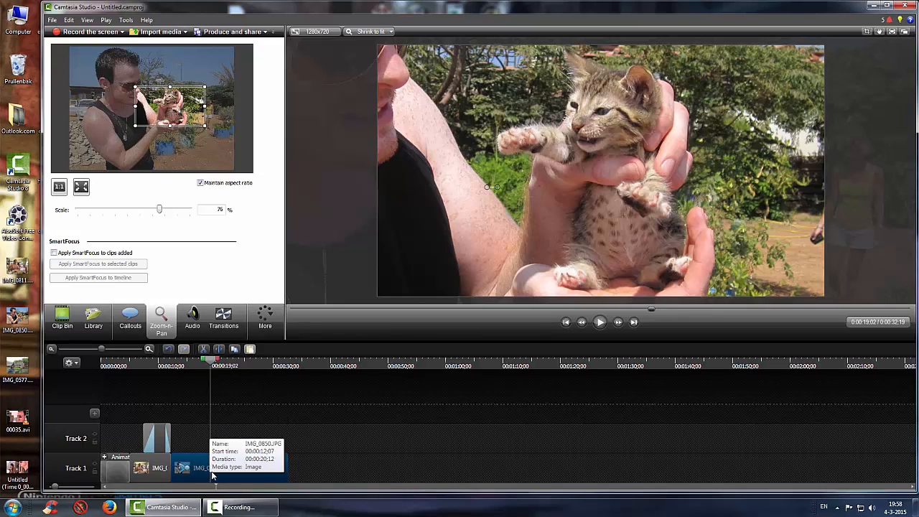
drag(212, 364, 216, 363)
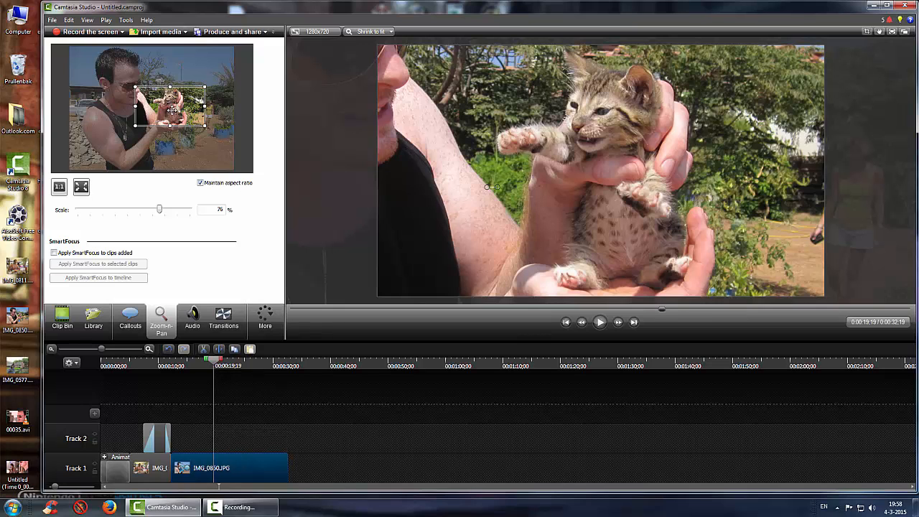
drag(171, 111, 213, 173)
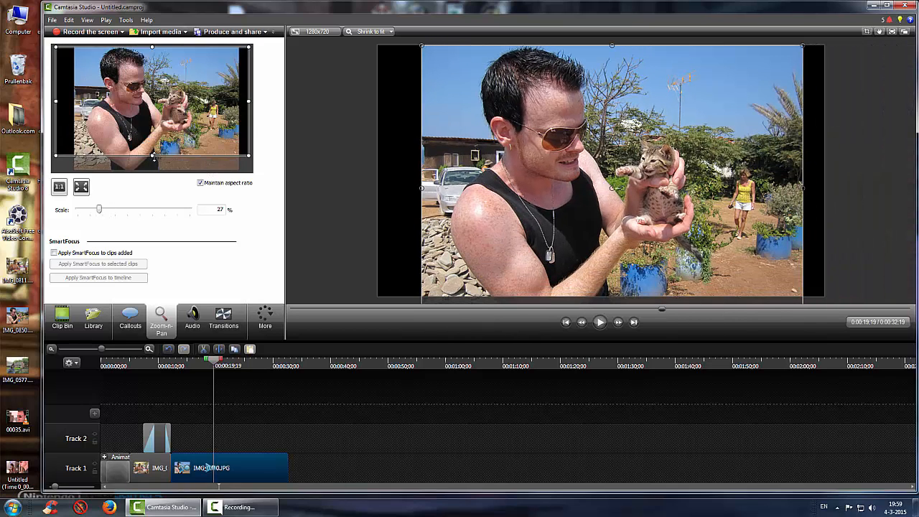
drag(153, 156, 152, 171)
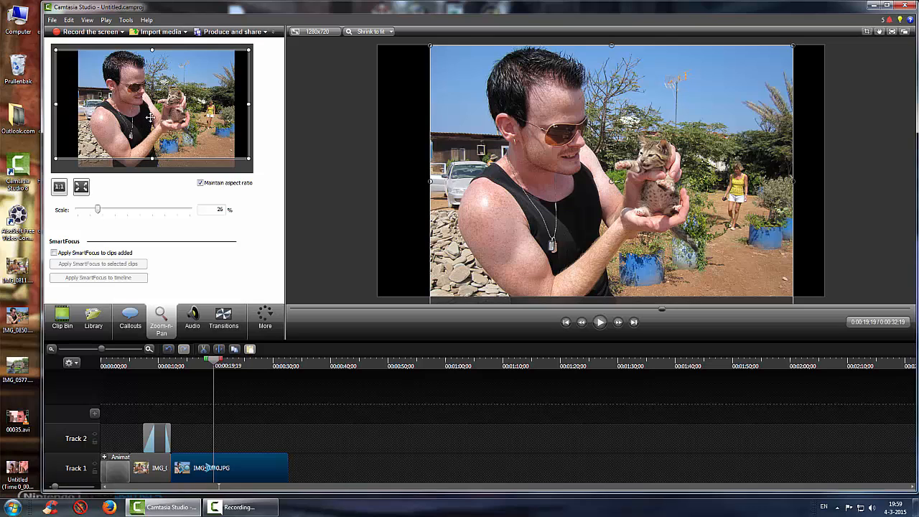
mouse_move(150, 117)
mouse_down()
mouse_move(150, 125)
mouse_move(151, 117)
mouse_up()
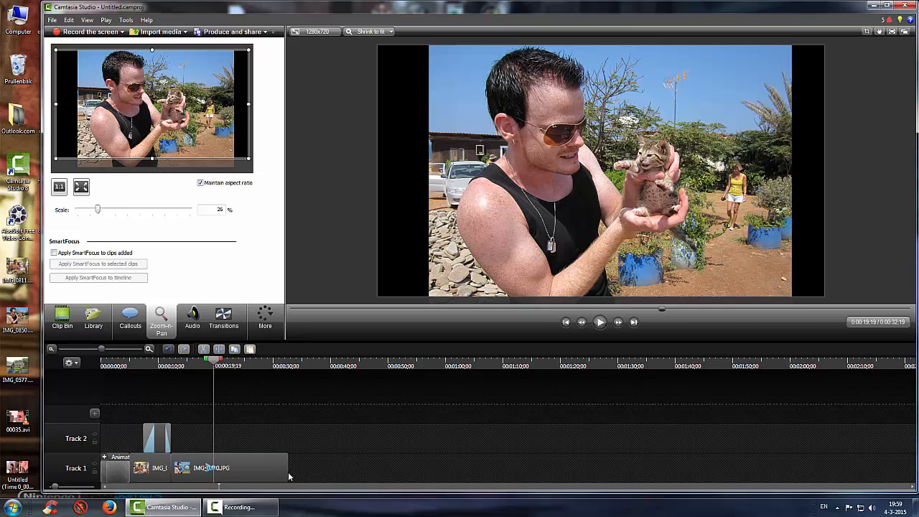
drag(288, 470, 228, 473)
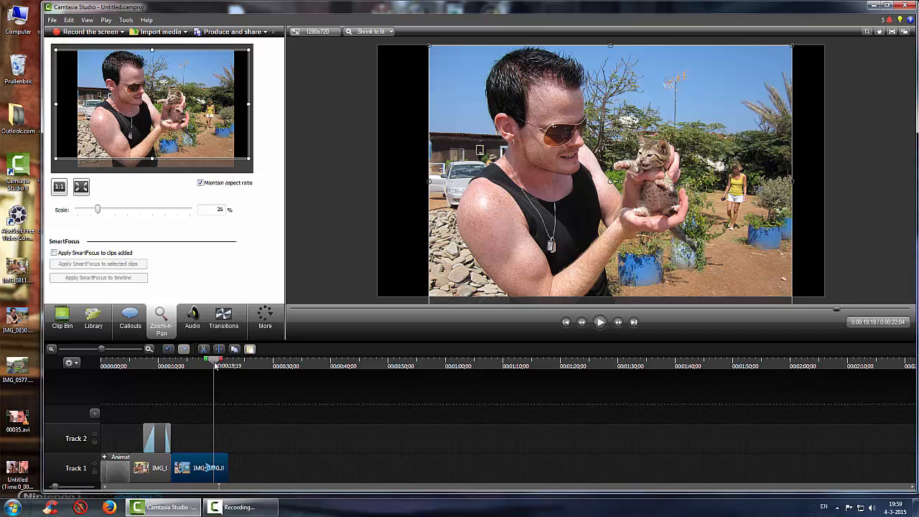
Step: Play the whole timeline from the beginning to review the title, the blur and the zoom effects
drag(209, 366, 103, 366)
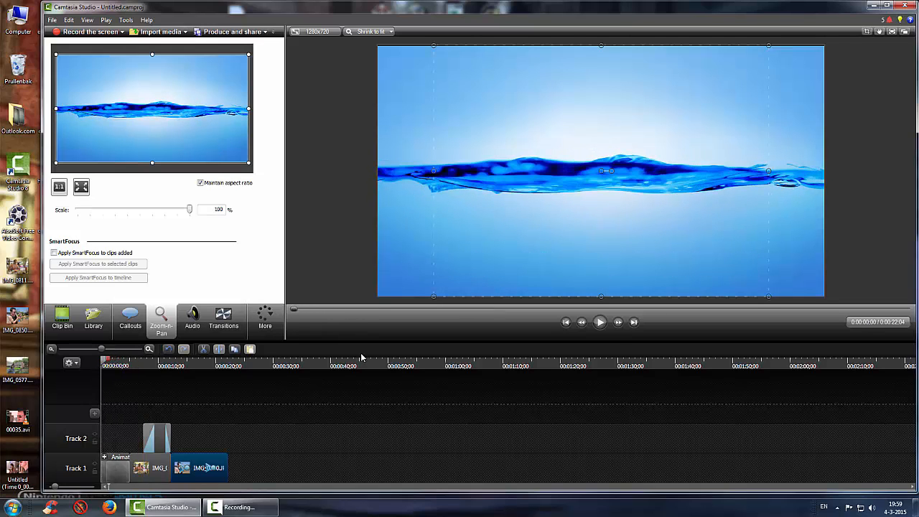
click(571, 444)
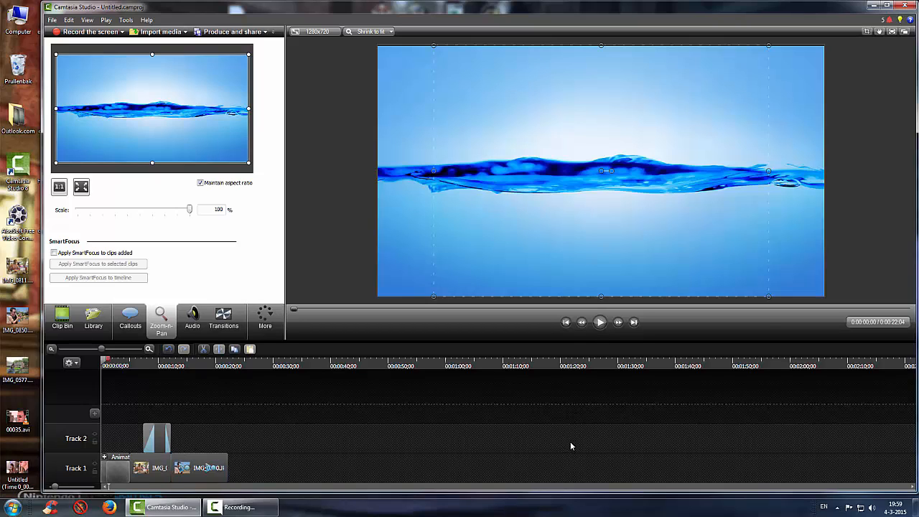
click(602, 322)
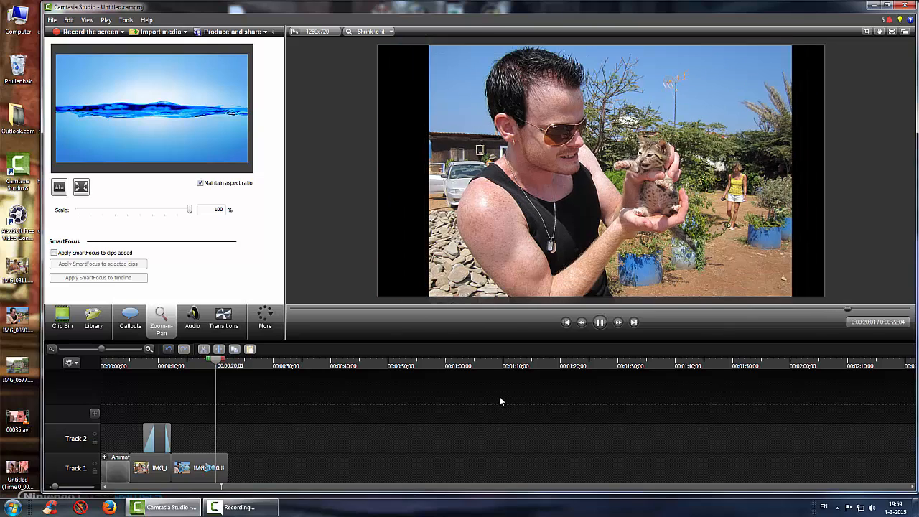
Step: Stop the playback and preview the Cube rotate, Circle stretch, Blinds, Barn and Dissolve transitions
click(601, 324)
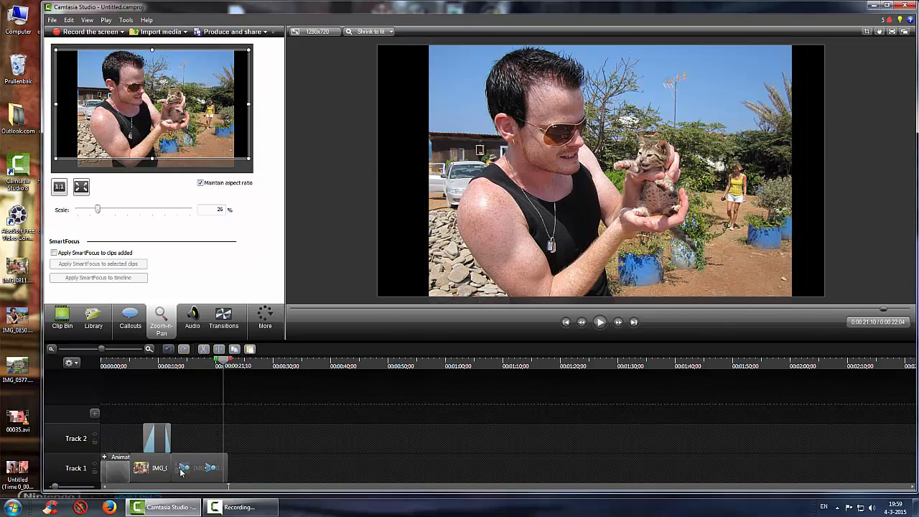
click(225, 326)
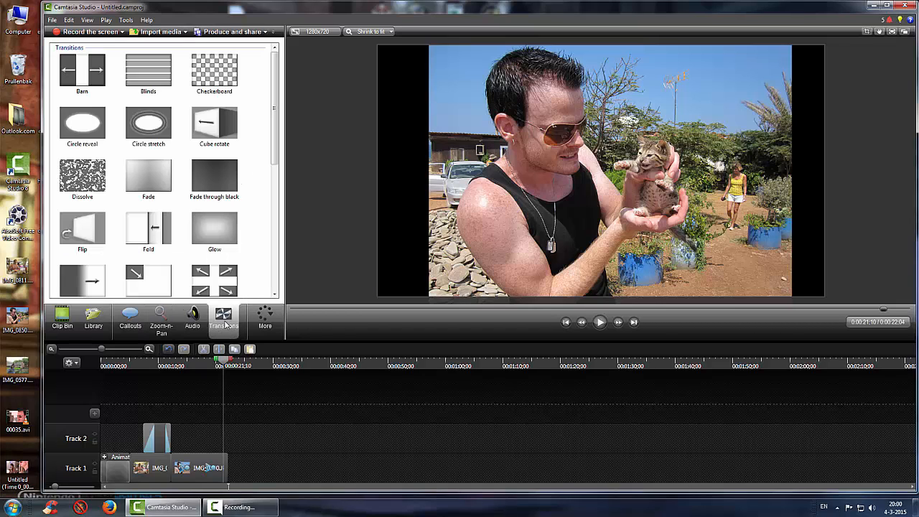
click(220, 125)
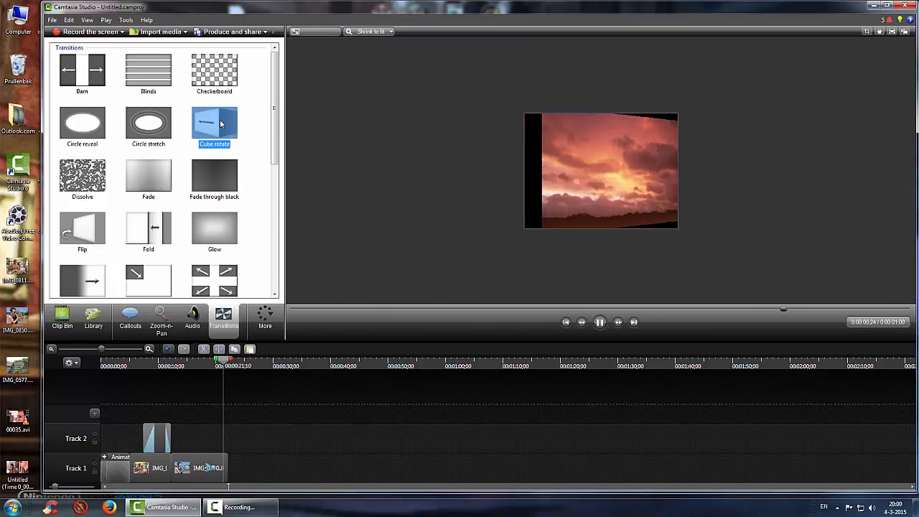
click(148, 128)
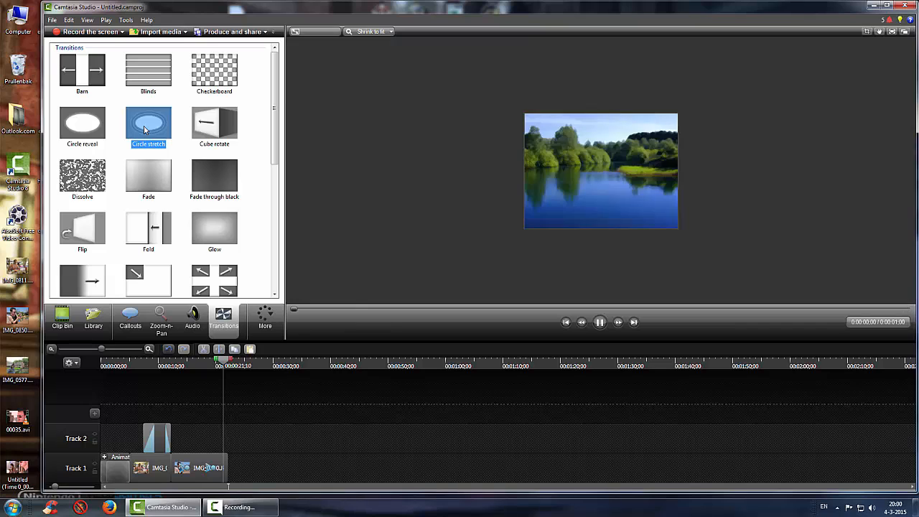
click(149, 77)
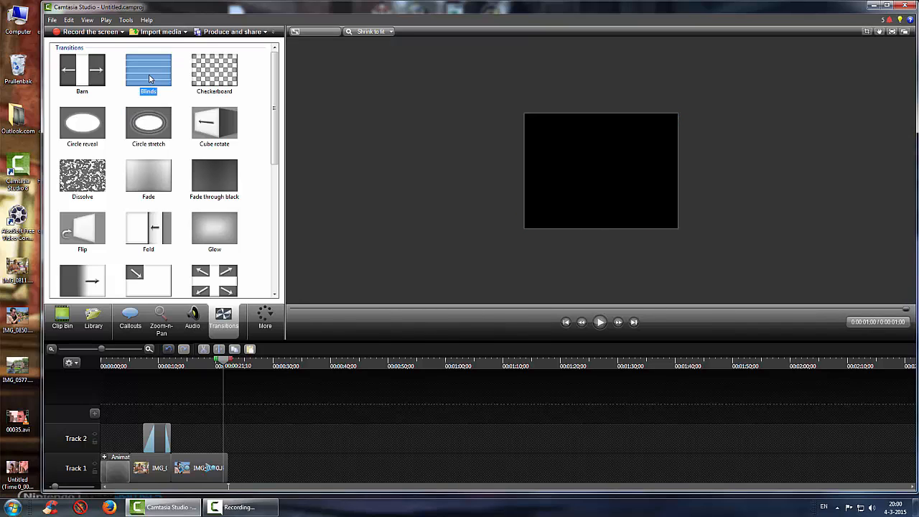
click(82, 72)
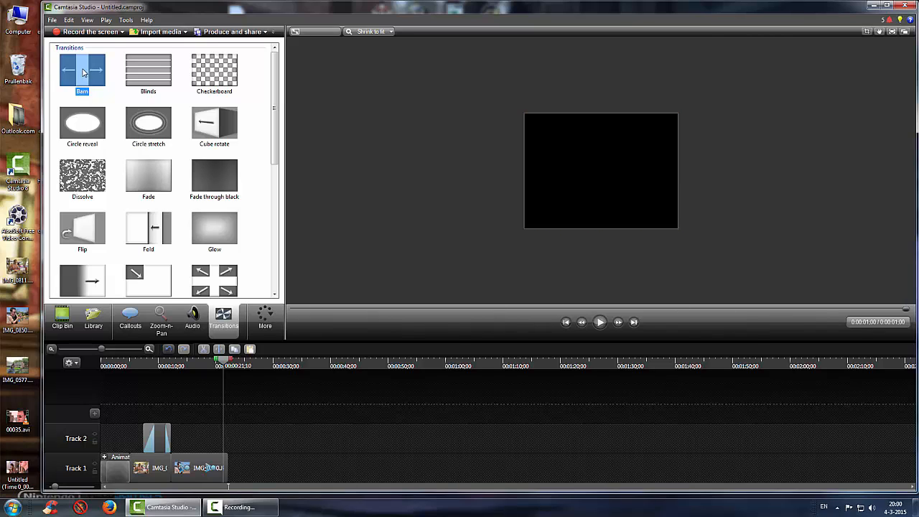
click(84, 184)
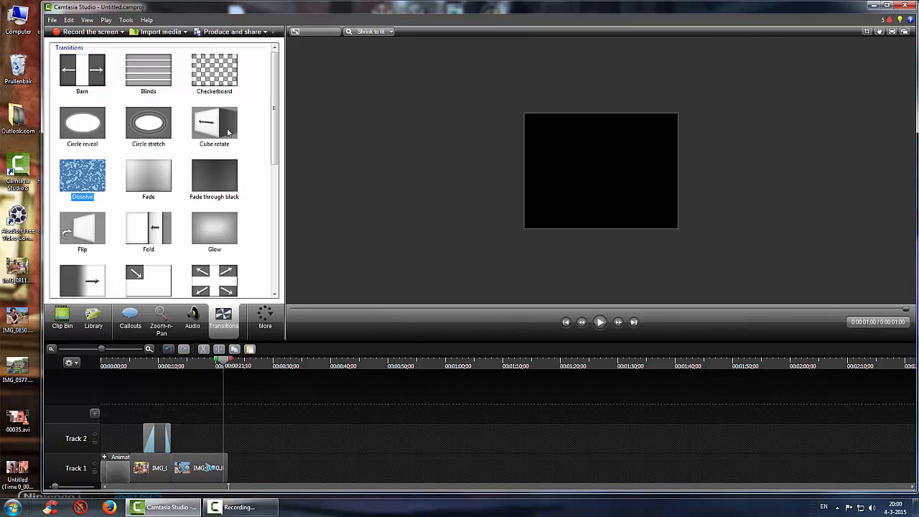
Step: Add a Cube rotate transition between the animated title and IMG_0811.JPG on Track 1
click(225, 127)
drag(225, 127, 131, 473)
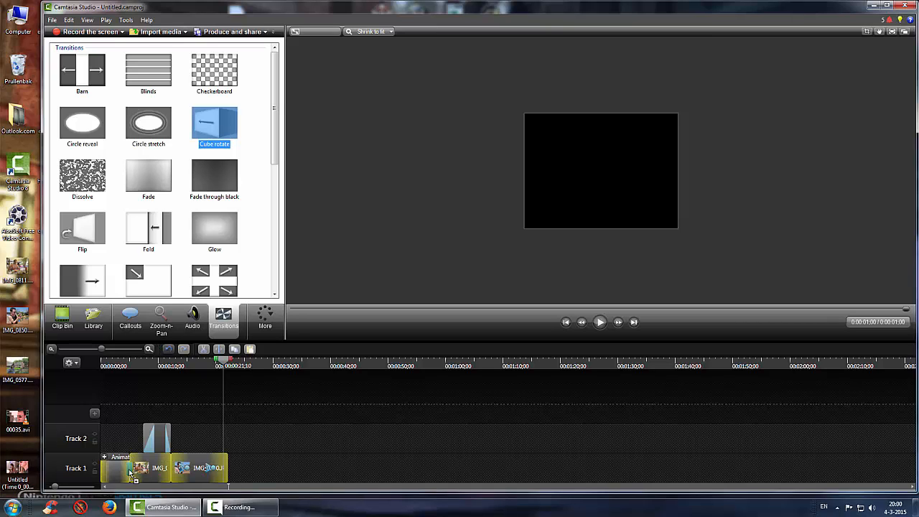
drag(131, 472, 131, 473)
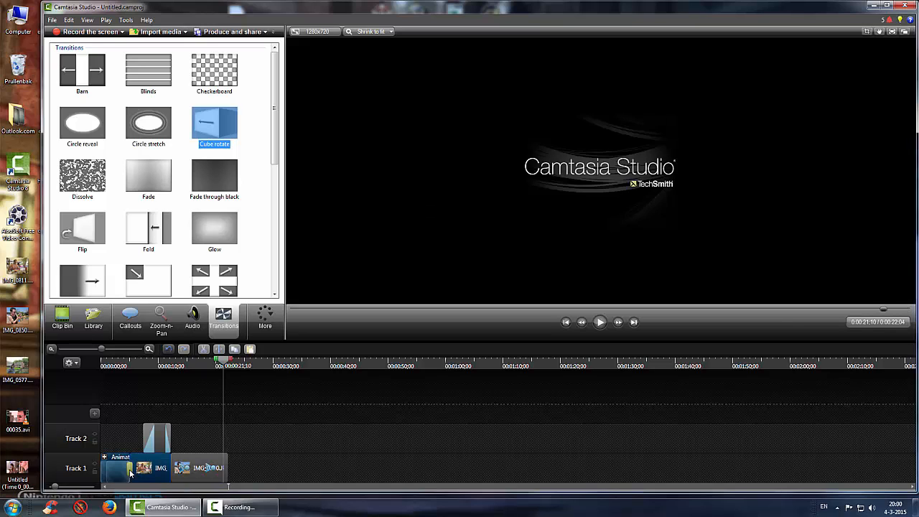
Step: Add a Fold transition between IMG_0811.JPG and IMG_0850.JPG and play the timeline from the beginning to review both transitions
click(146, 229)
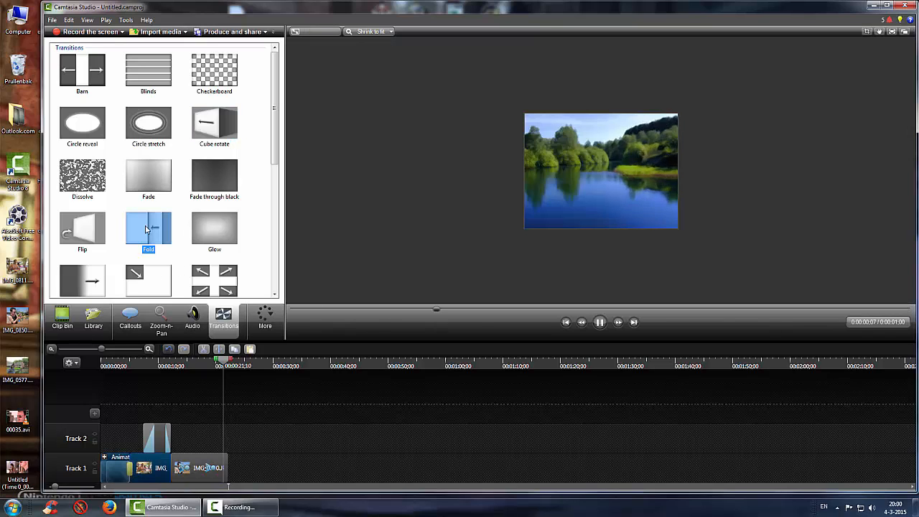
drag(145, 229, 171, 472)
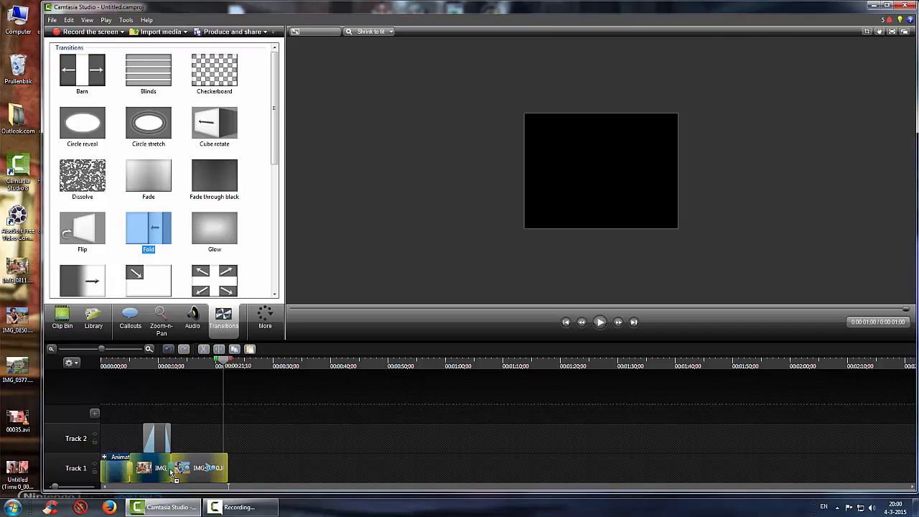
drag(171, 473, 171, 473)
drag(222, 359, 63, 357)
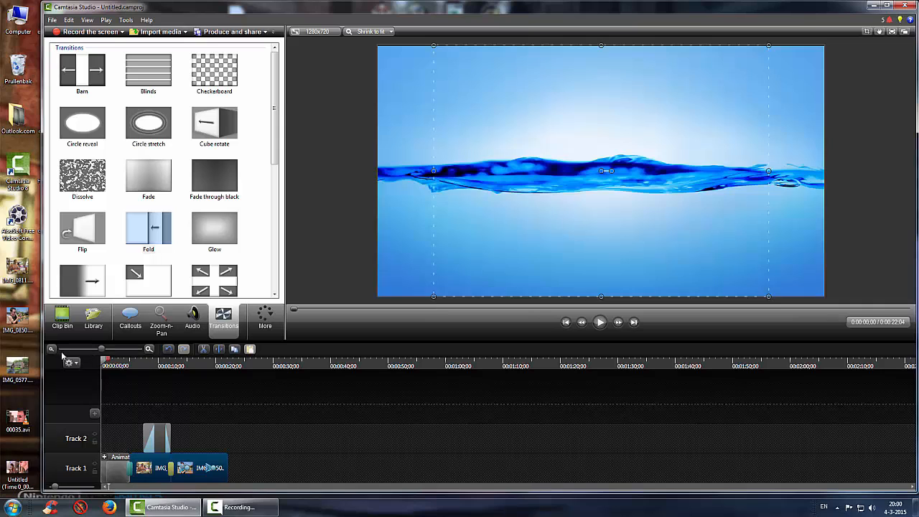
click(601, 323)
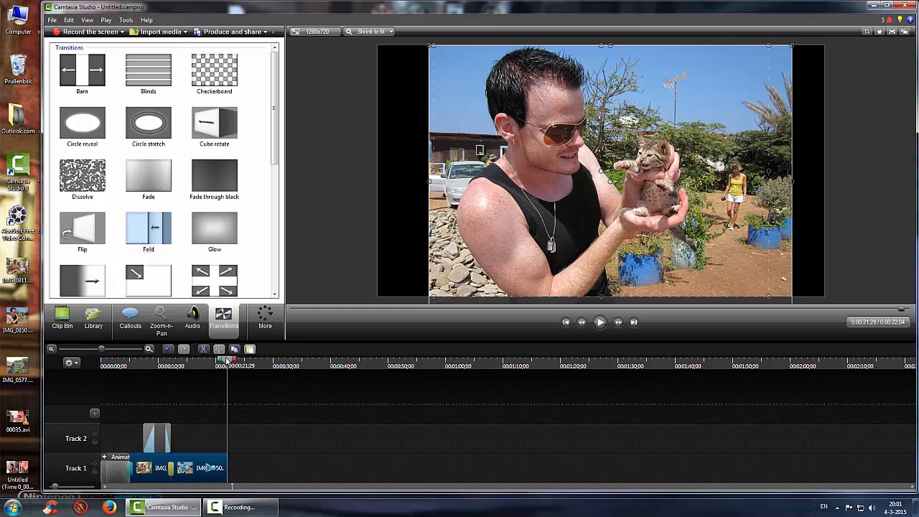
Step: Trim the end of IMG_0850.JPG back to 0:00:21;04 on Track 1
click(241, 364)
drag(240, 363, 253, 365)
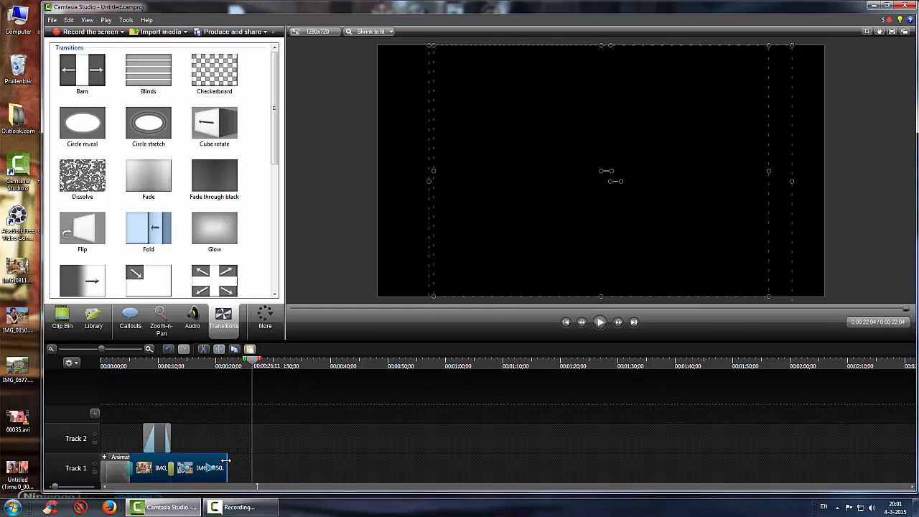
drag(229, 466, 220, 460)
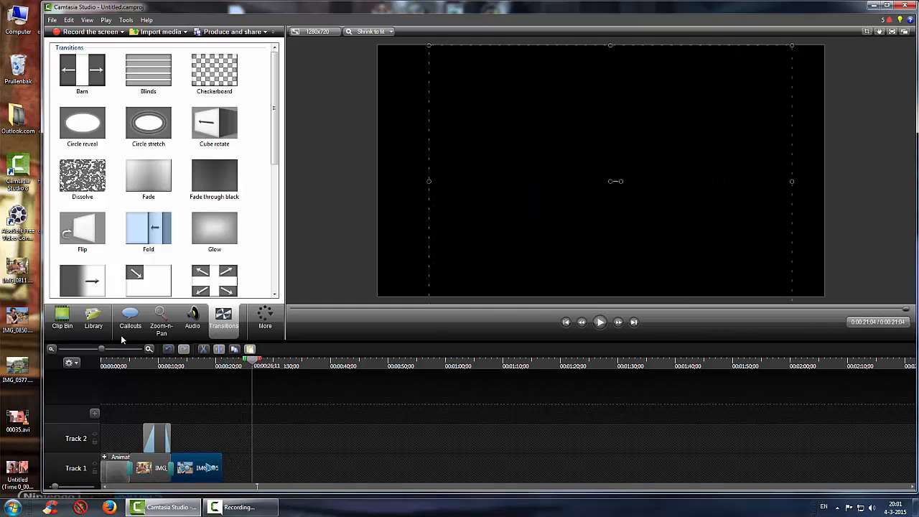
Step: Import IMG_0577.JPG from the desktop, placing it directly after IMG_0850.JPG on Track 1 and extending it to 0:00:41;06
click(62, 319)
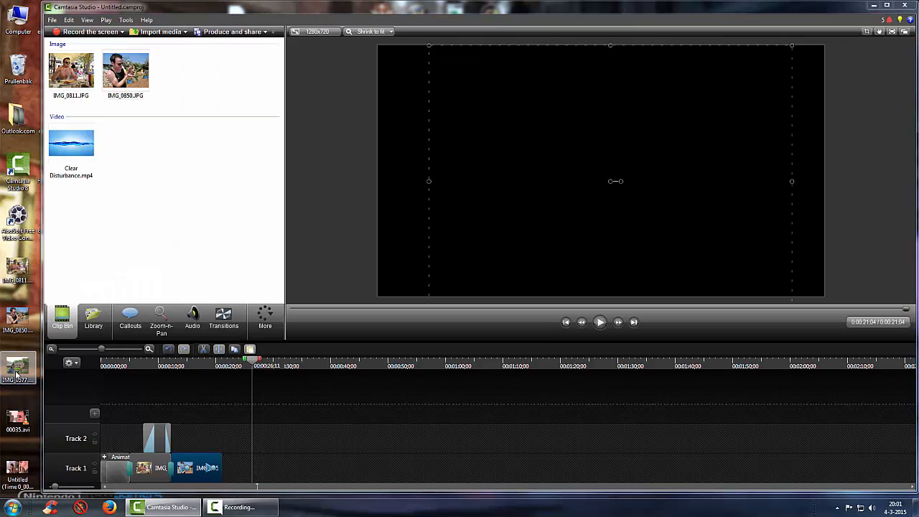
drag(16, 374, 164, 185)
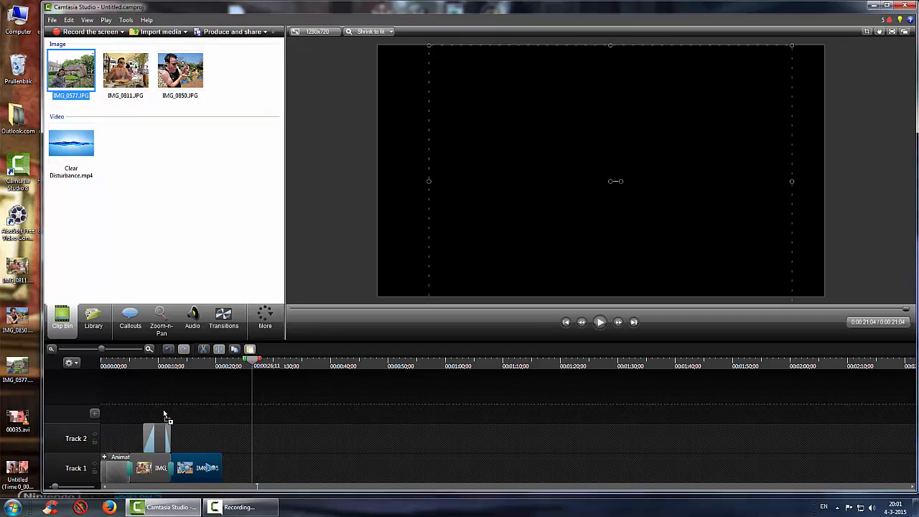
drag(164, 411, 238, 474)
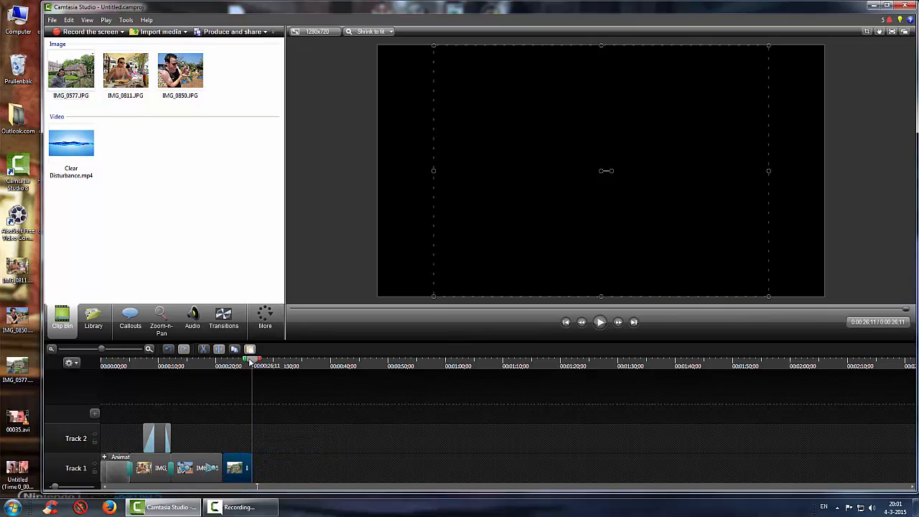
drag(251, 359, 385, 362)
drag(245, 468, 336, 468)
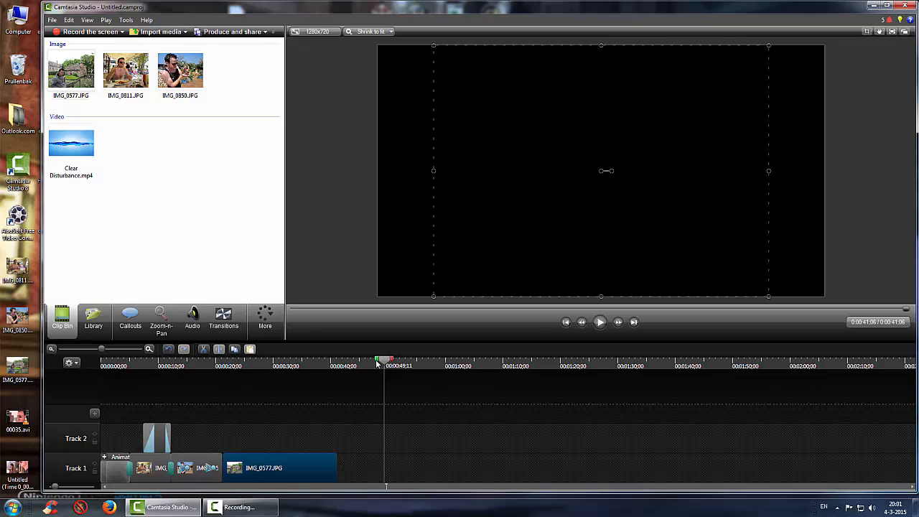
Step: Add a Spotlight callout at 0:00:23;16 over IMG_0577.JPG and fit its frame around the castle building and tower
drag(378, 364, 238, 372)
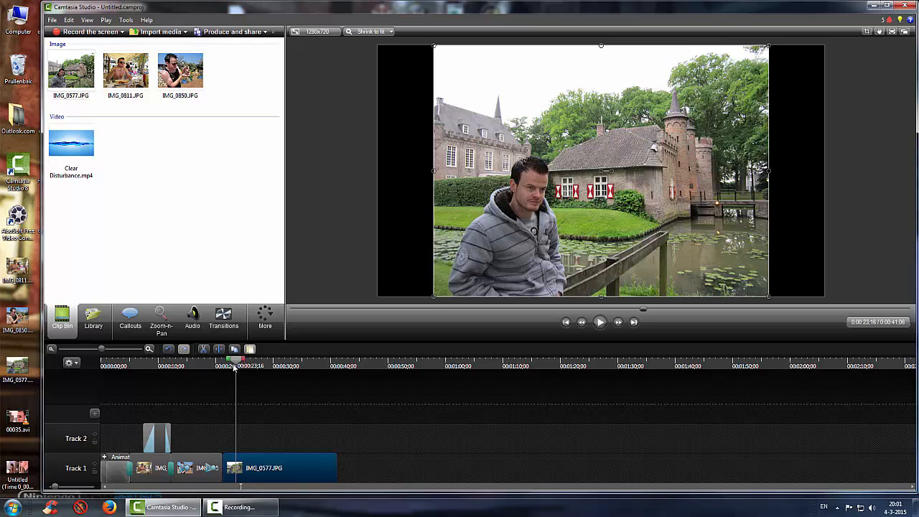
click(132, 326)
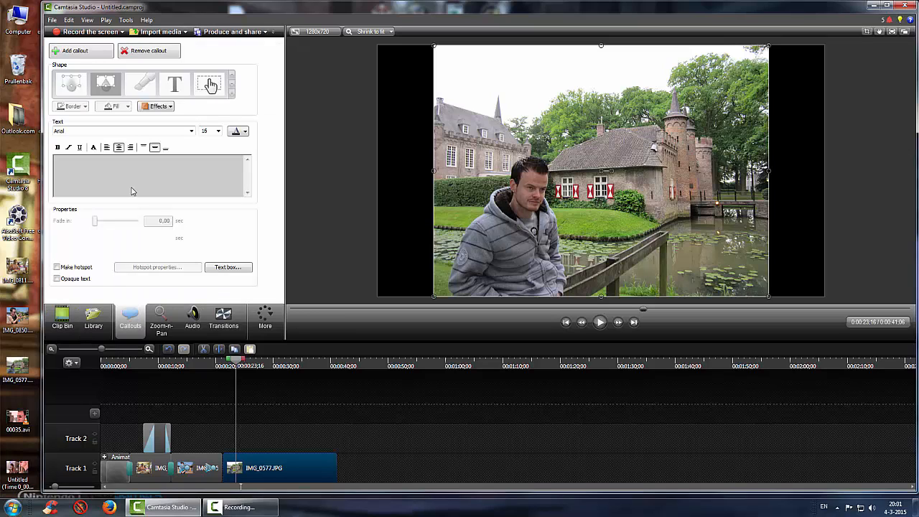
click(94, 49)
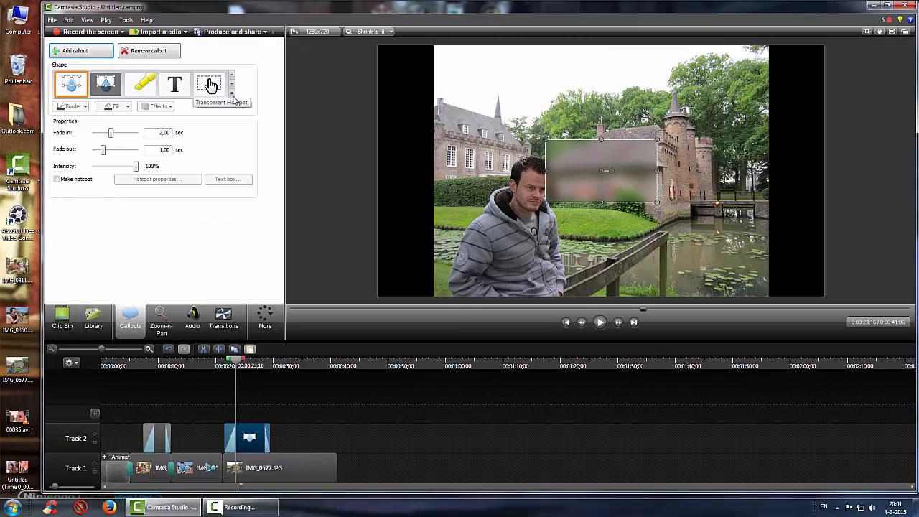
click(232, 95)
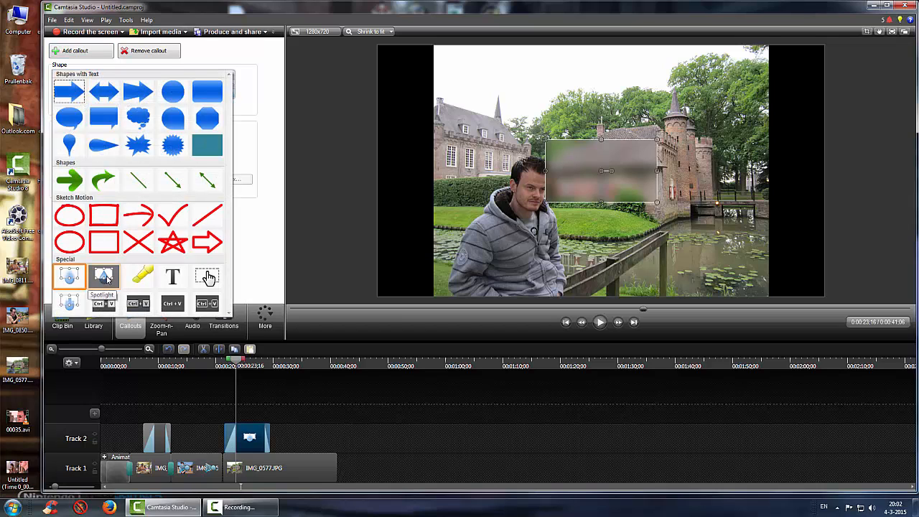
click(104, 277)
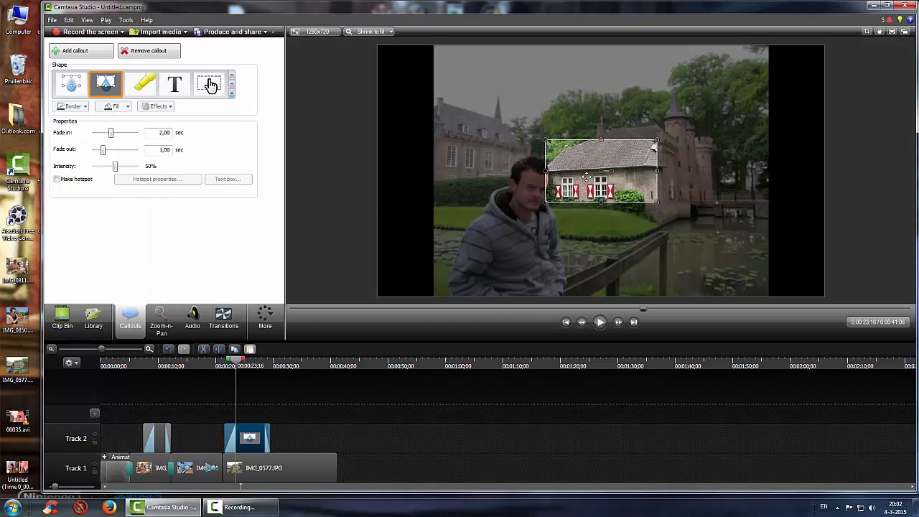
drag(614, 184, 682, 208)
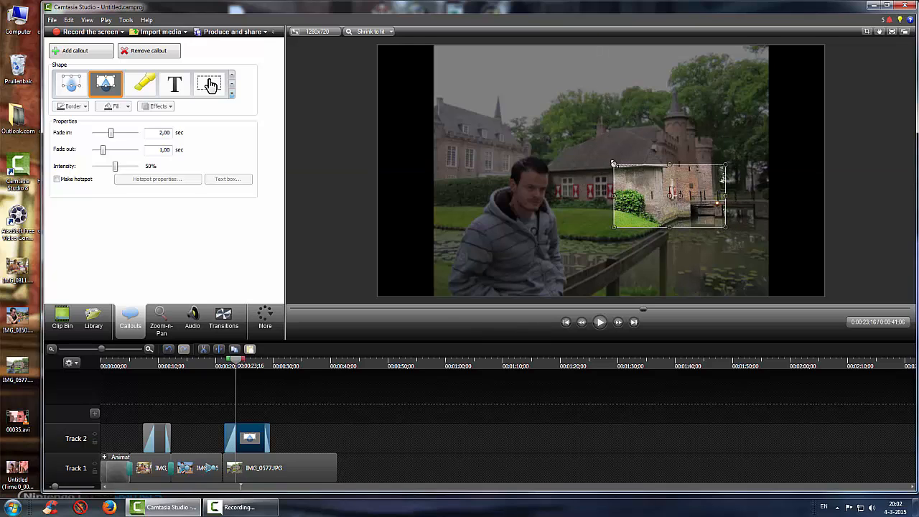
drag(613, 164, 567, 87)
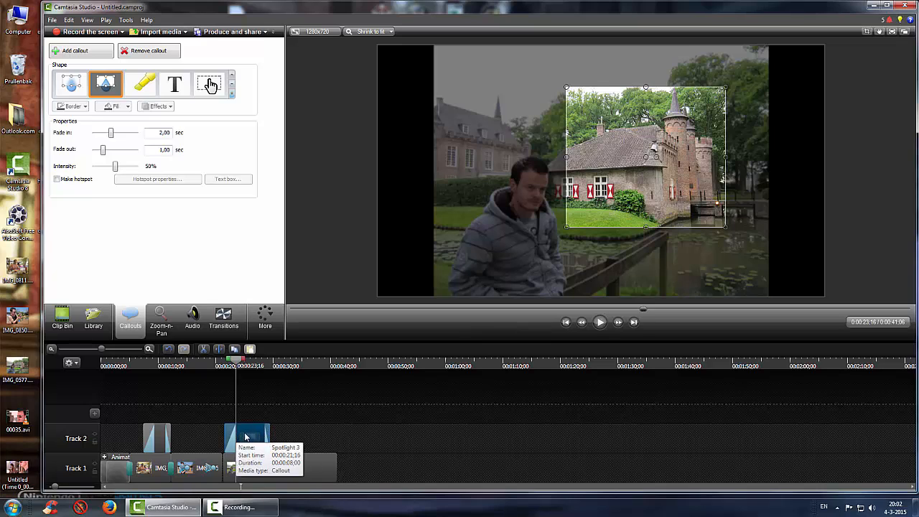
Step: Shift the spotlight callout about 3 seconds later on Track 2 and trim IMG_0577.JPG to end with it at 0:00:32;06
drag(236, 361, 339, 363)
drag(248, 443, 263, 443)
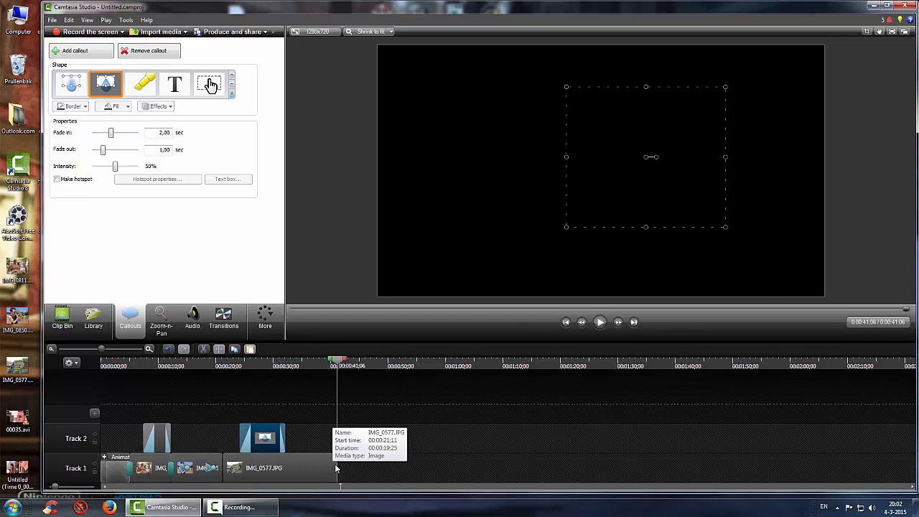
drag(335, 467, 288, 467)
Step: Set the spotlight callout's fade-in to 2.67 seconds
click(269, 437)
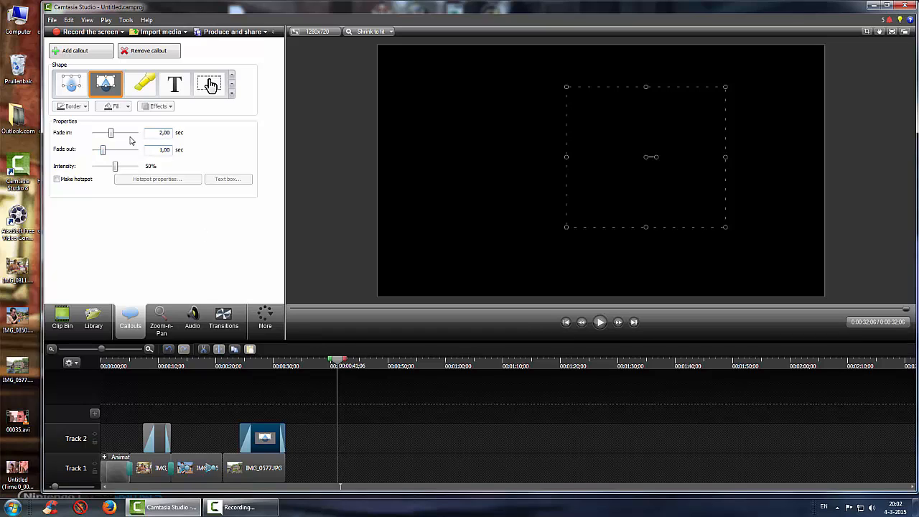
drag(112, 136, 120, 137)
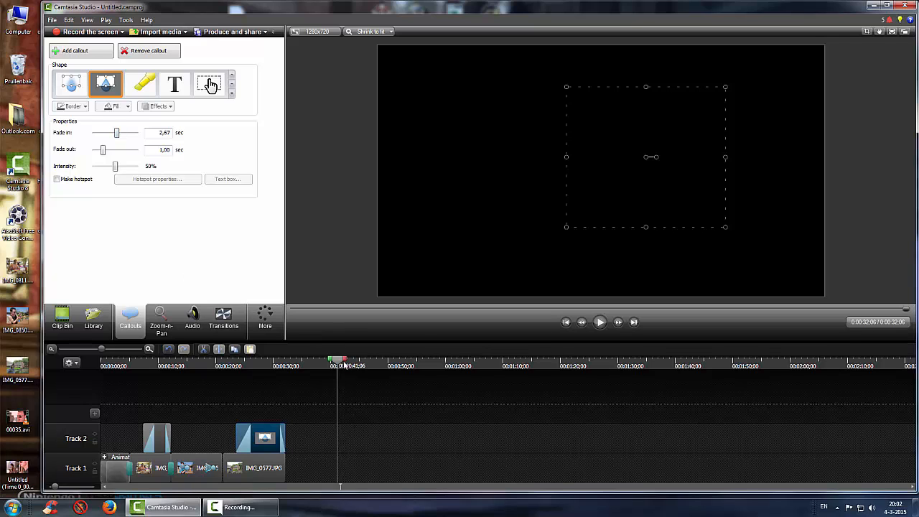
Step: Add a Flip transition at the end of IMG_0850.JPG, just before IMG_0577.JPG
drag(335, 360, 194, 361)
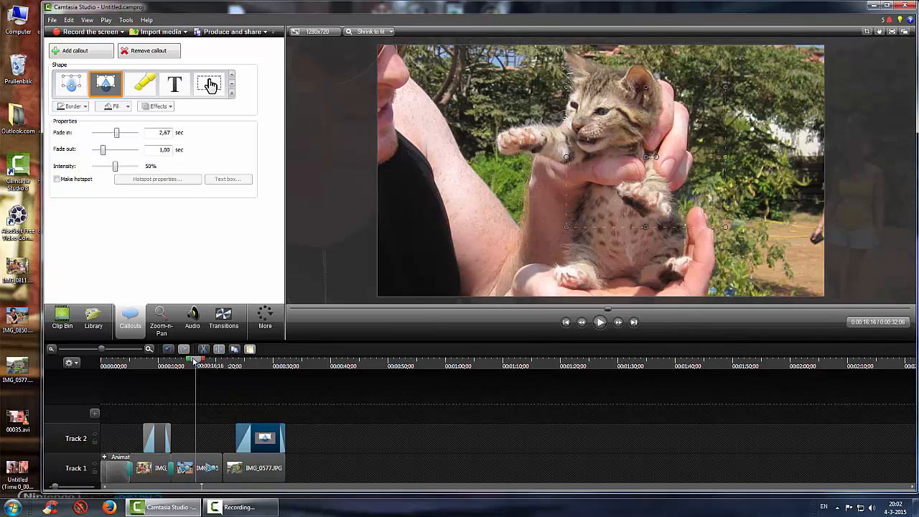
click(229, 322)
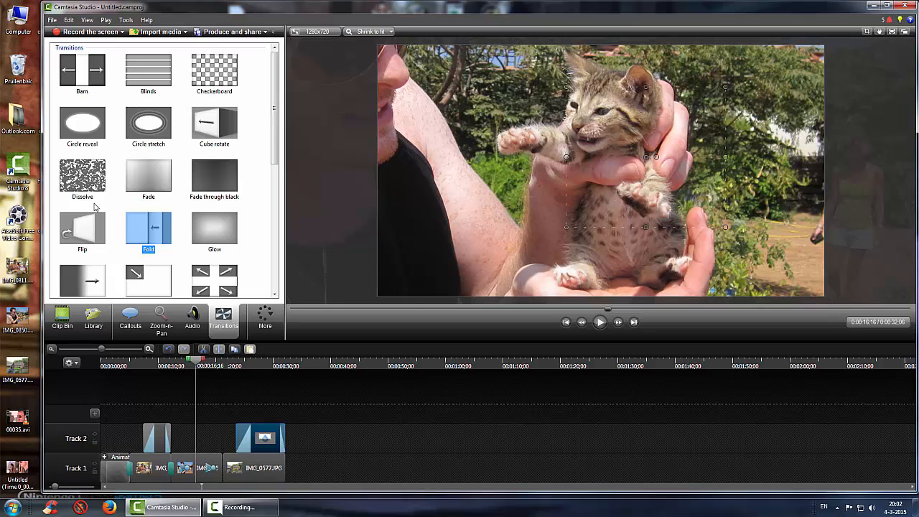
click(71, 233)
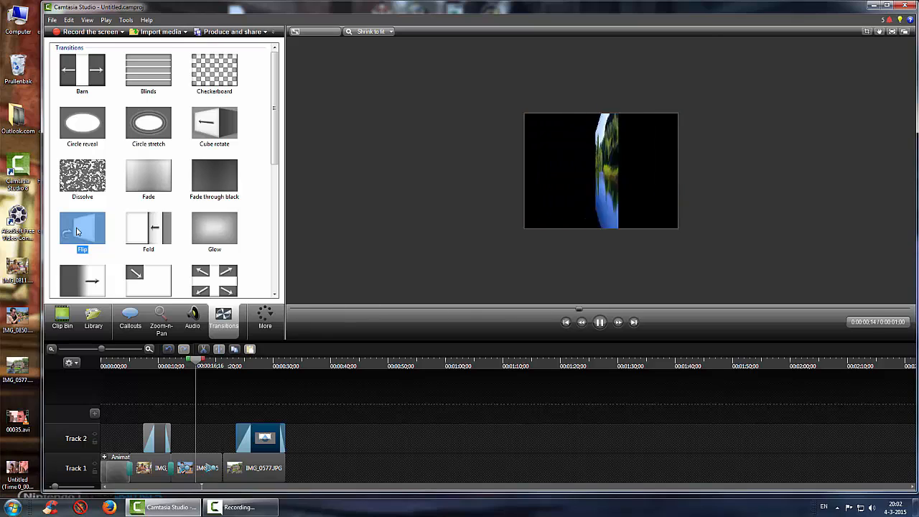
drag(77, 232, 217, 469)
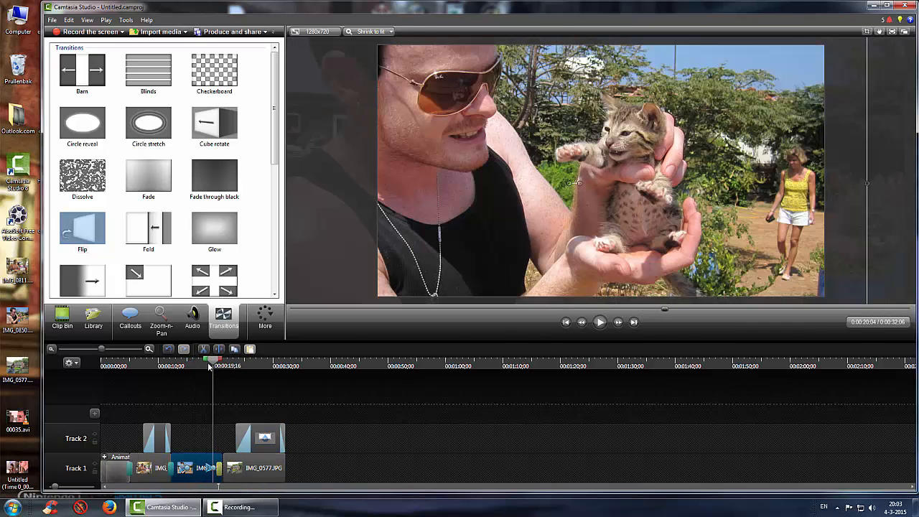
Step: Play the timeline from 0:00:17;01 to the end to review the Flip transition and the spotlight
click(199, 367)
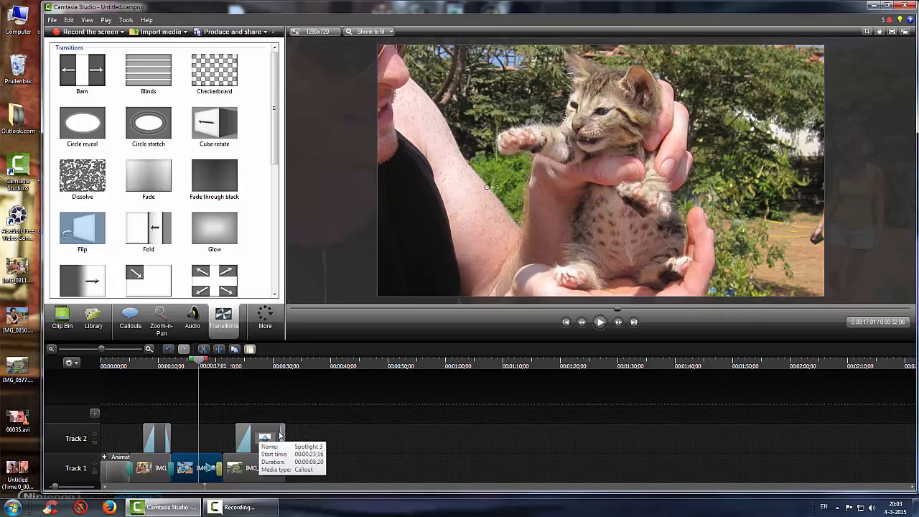
click(600, 325)
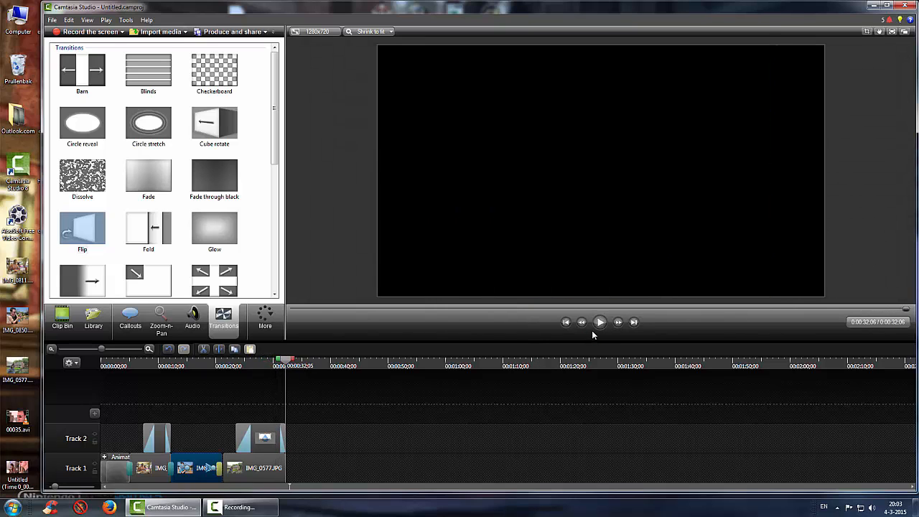
Step: Play the opening of the timeline to review the animated title up to about 0:00:02;25
click(600, 322)
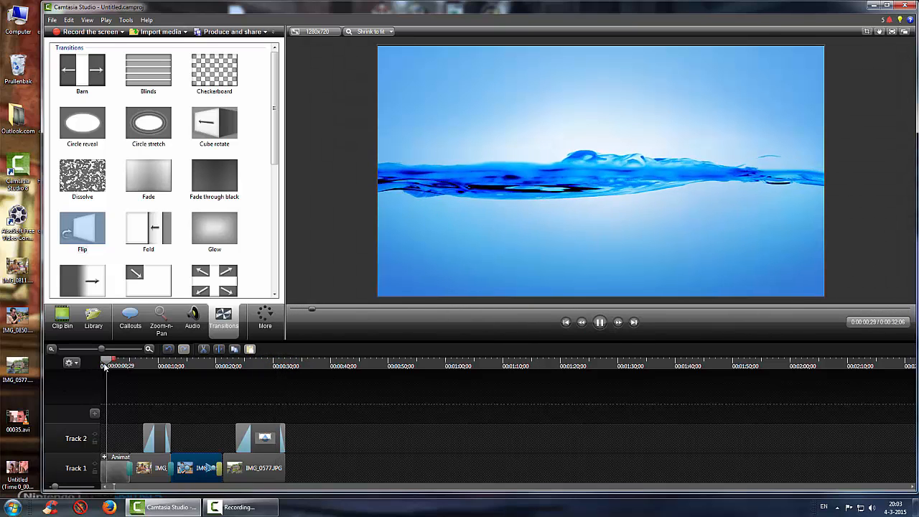
click(600, 322)
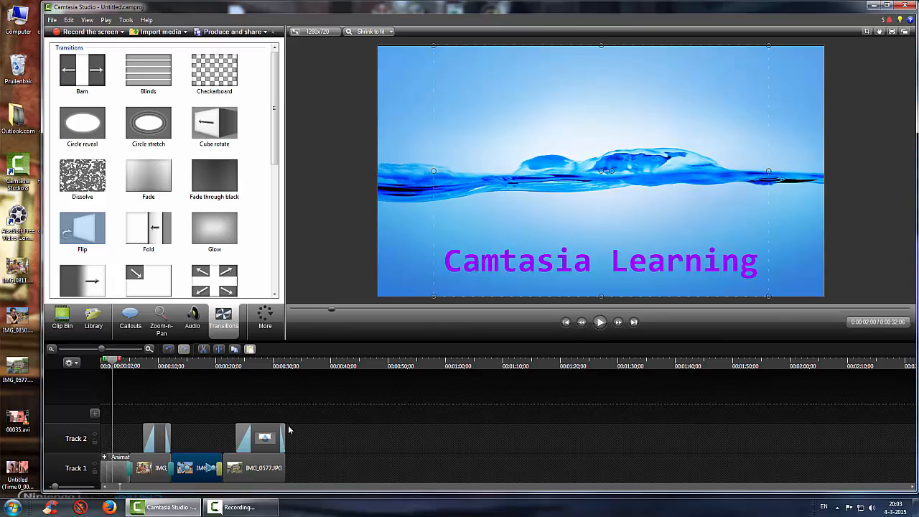
drag(113, 362, 118, 363)
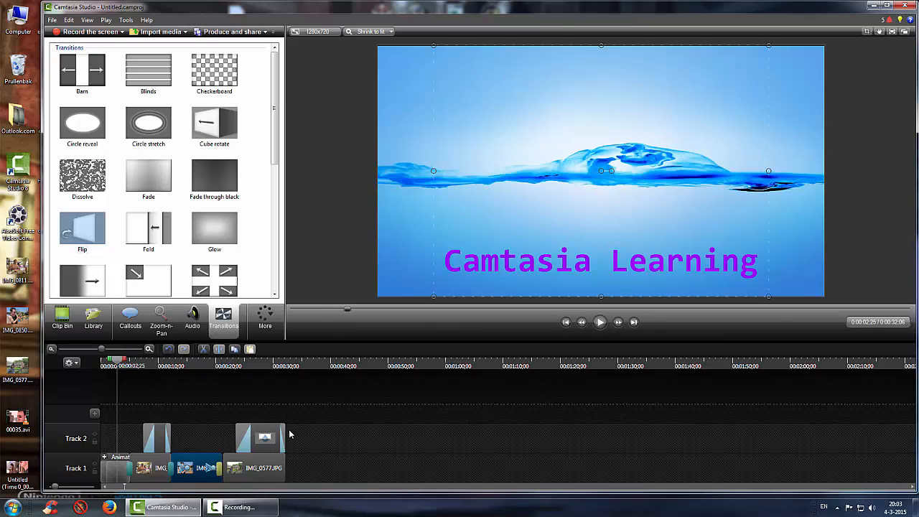
Step: Shorten the spotlight callout and IMG_0577.JPG so both end at 0:00:30;04, and preview the frame at 0:00:27;03
drag(285, 431, 274, 435)
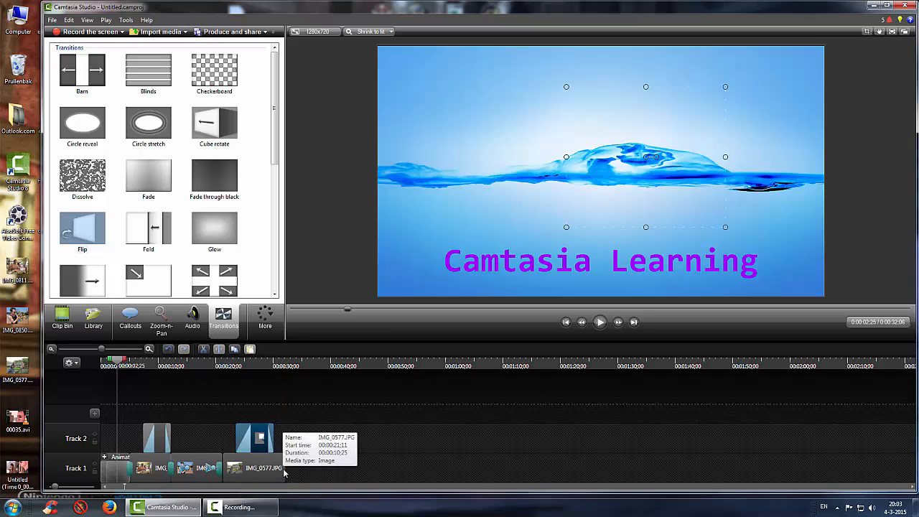
drag(276, 468, 272, 469)
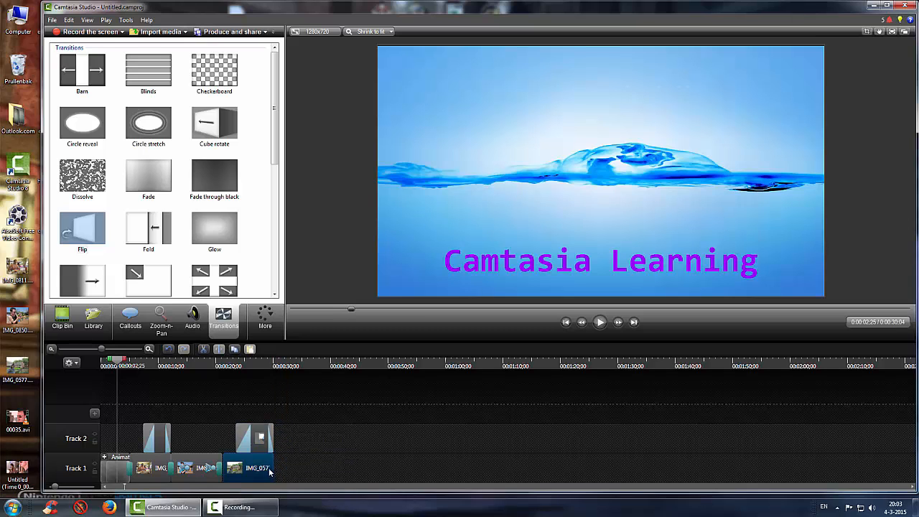
drag(113, 365, 253, 380)
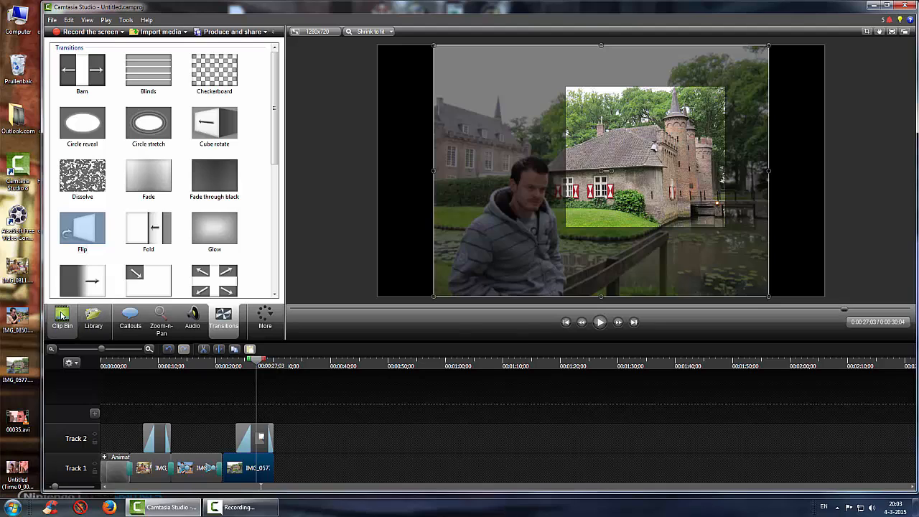
Step: Import the desktop video 00035.avi into the Clip Bin and place it on Track 1 directly after IMG_0577.JPG
click(62, 320)
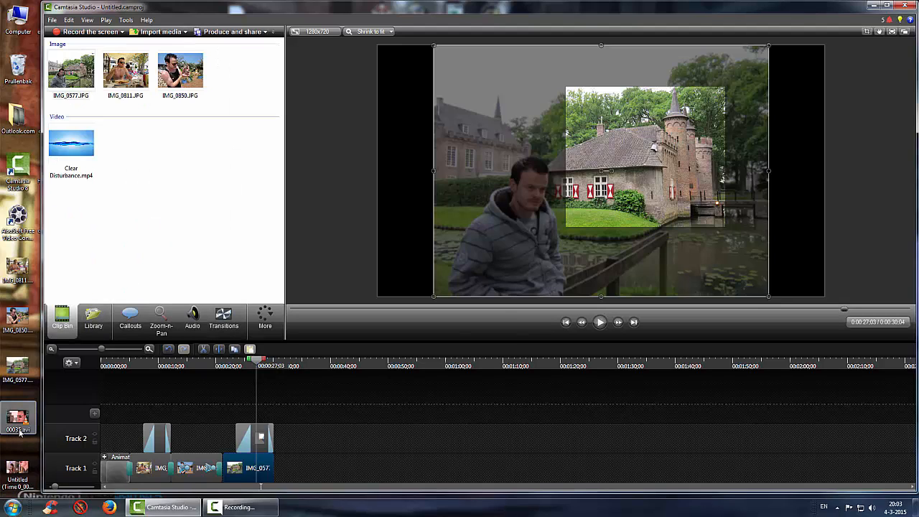
drag(18, 416, 139, 175)
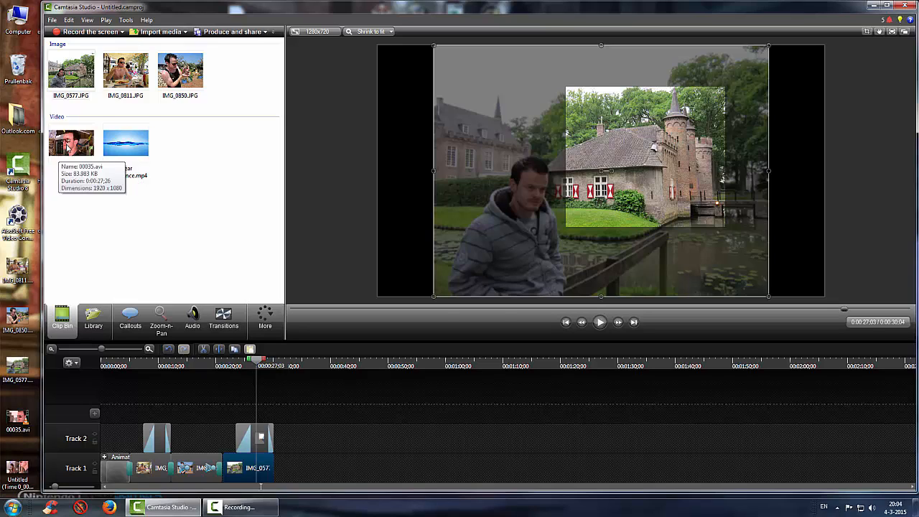
click(68, 147)
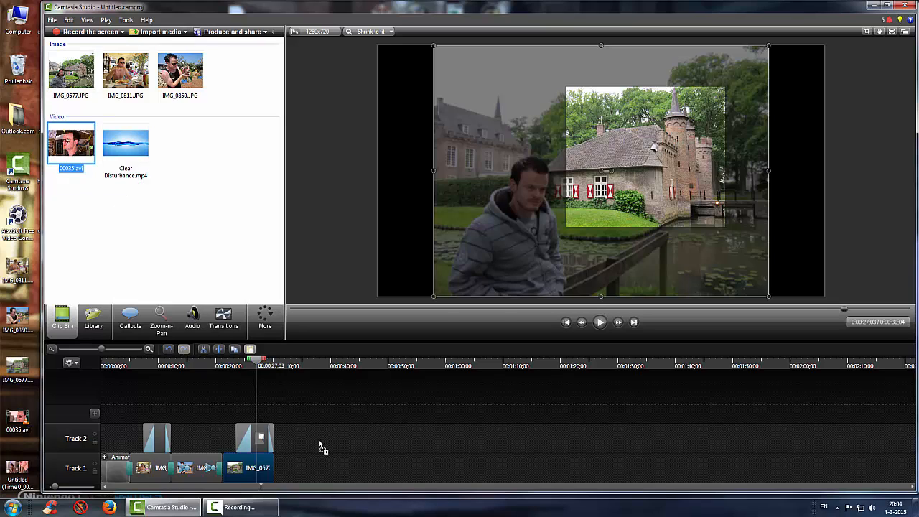
drag(339, 478, 339, 477)
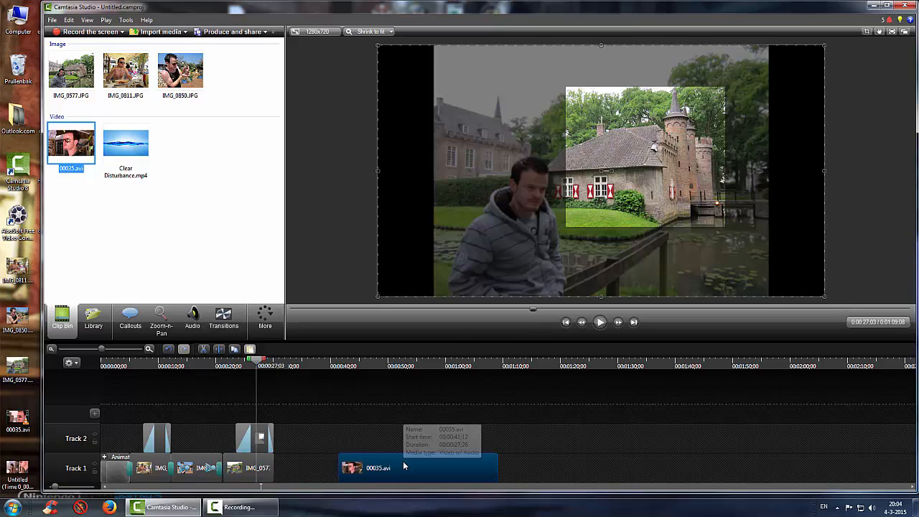
drag(394, 465, 332, 464)
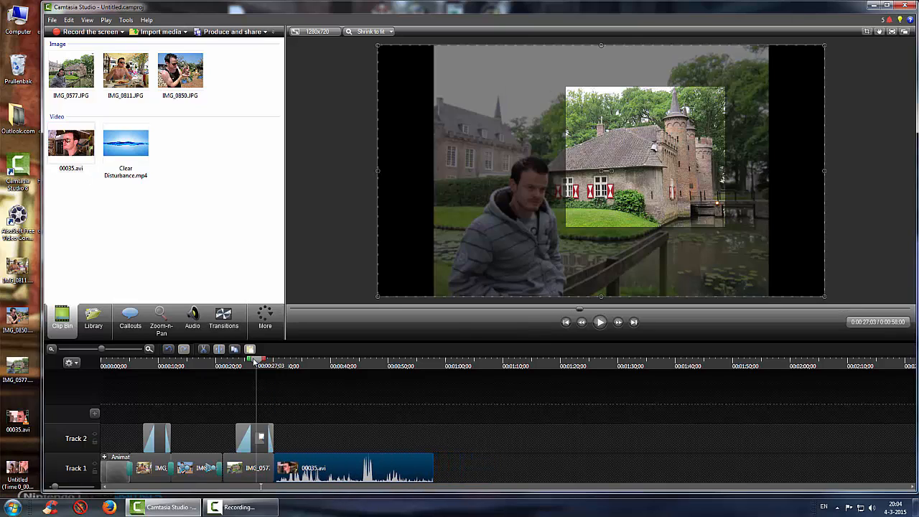
Step: Play 00035.avi from its start at 0:00:30;04 to about 0:00:36;16 to review its picture and sound
drag(254, 361, 265, 362)
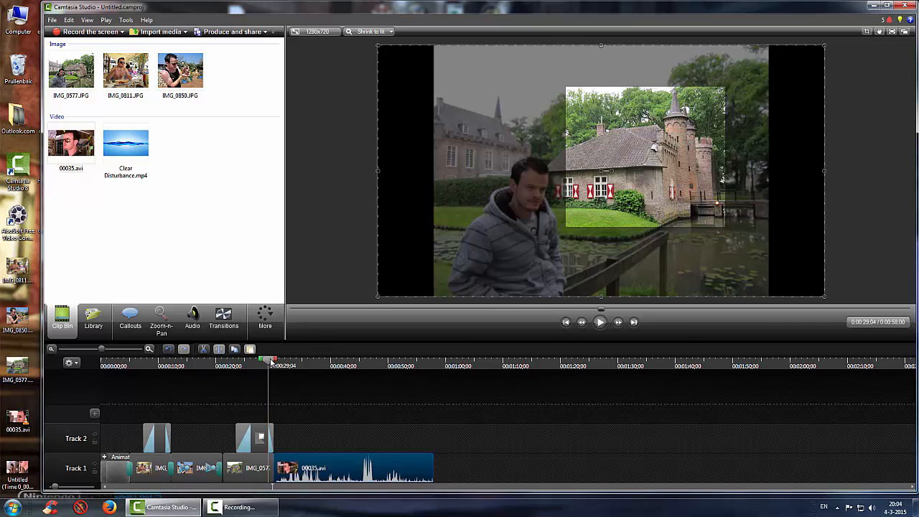
drag(271, 363, 278, 362)
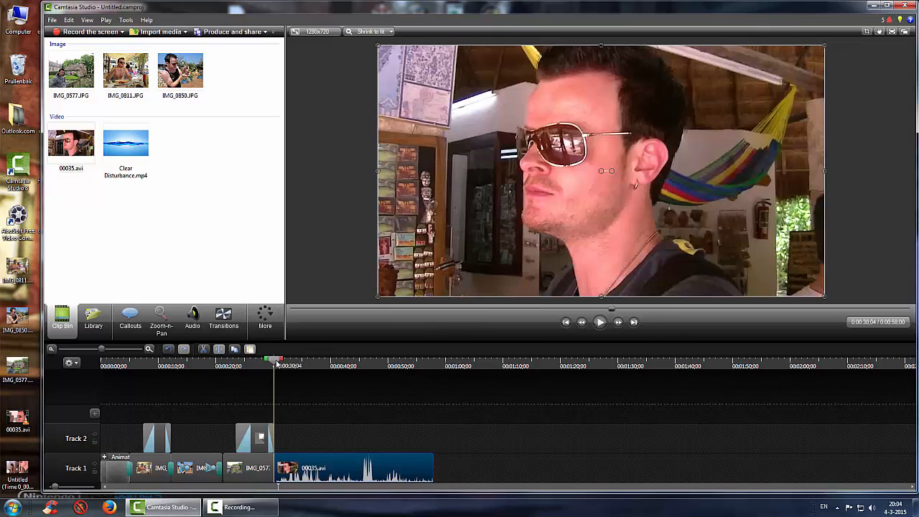
click(600, 323)
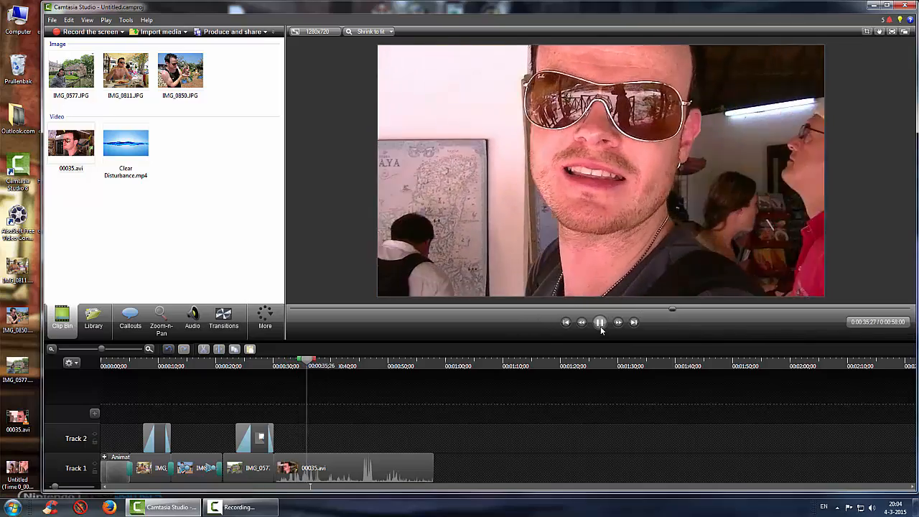
click(601, 327)
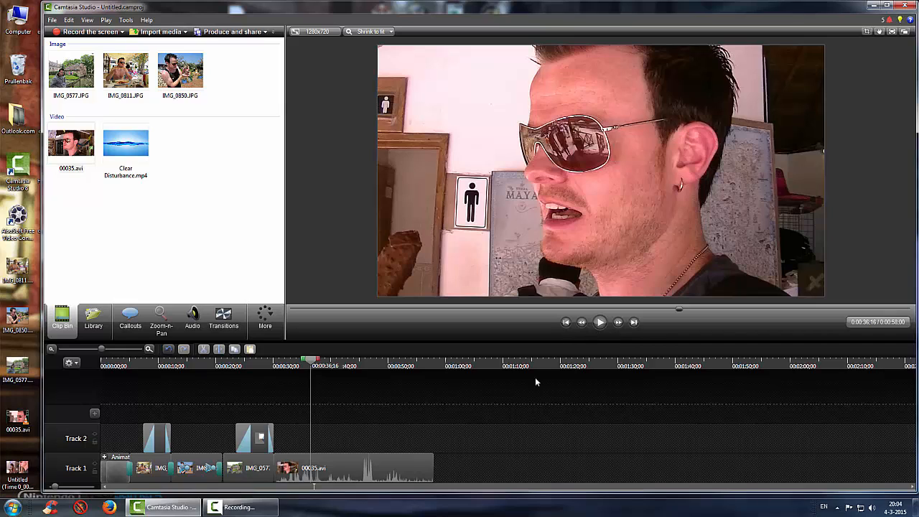
Step: Lower the audio level of the 00035.avi clip on Track 1 all the way down to silence it
click(339, 469)
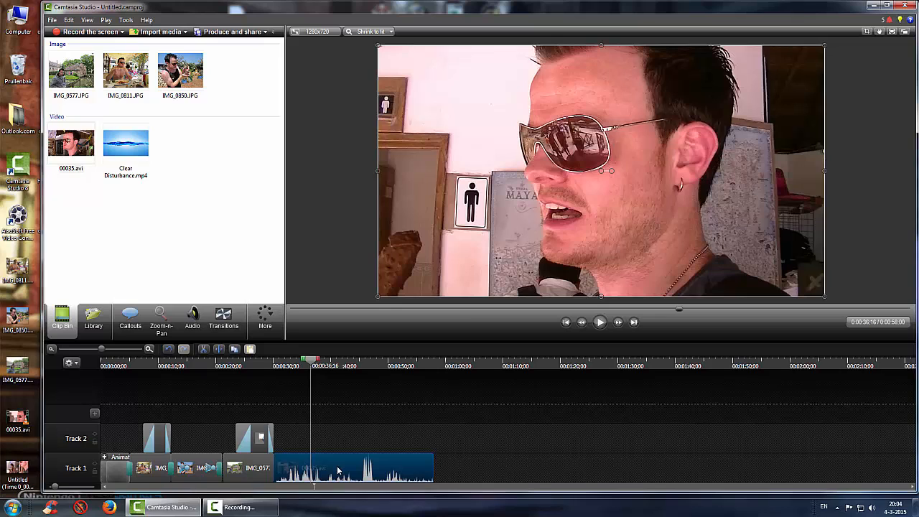
right_click(339, 470)
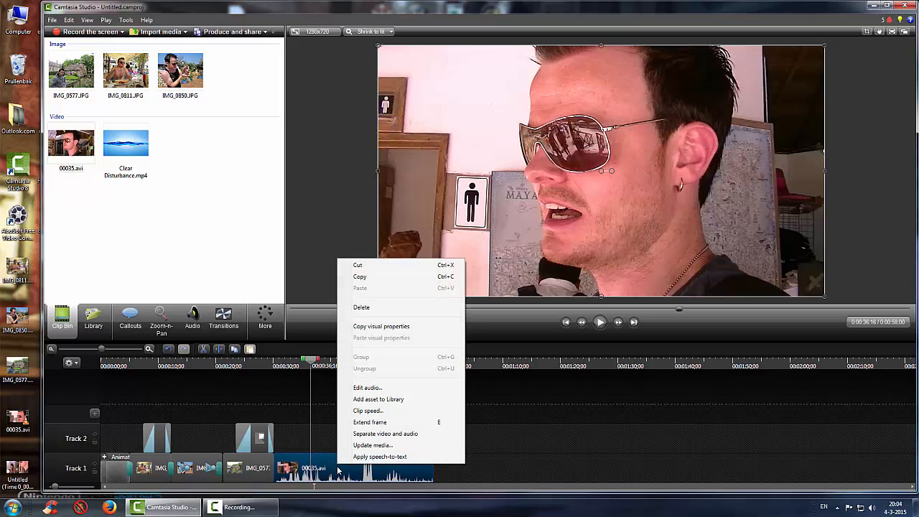
click(384, 390)
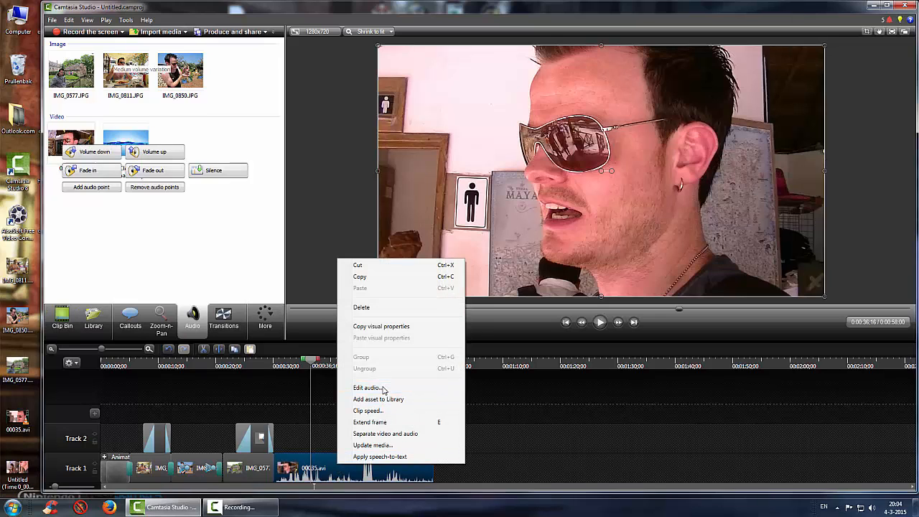
drag(364, 462, 367, 489)
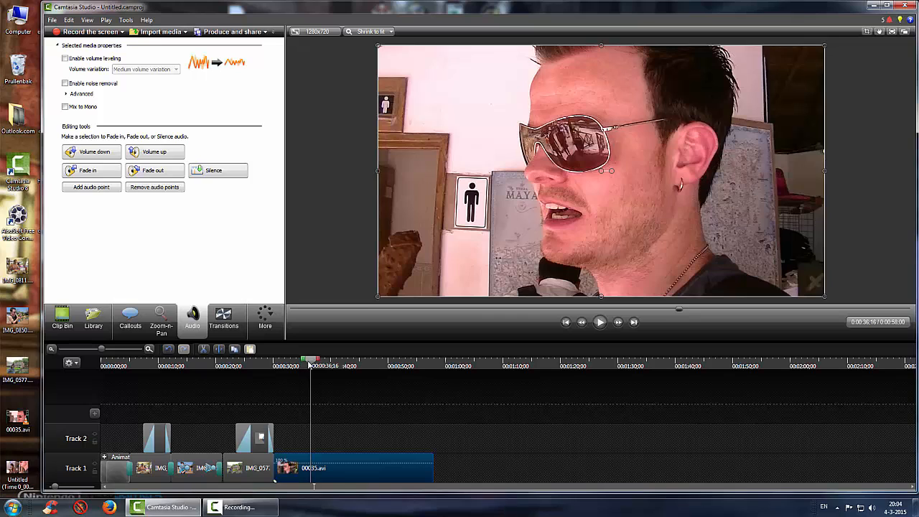
mouse_move(312, 365)
mouse_down()
mouse_move(275, 365)
mouse_move(322, 366)
mouse_up()
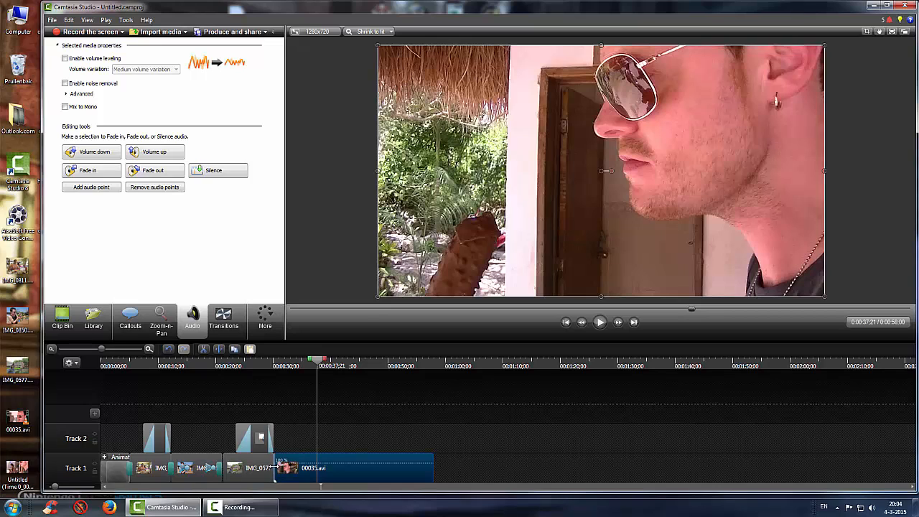
Step: Add a Fade transition between IMG_0577.JPG and 00035.avi on Track 1
click(226, 327)
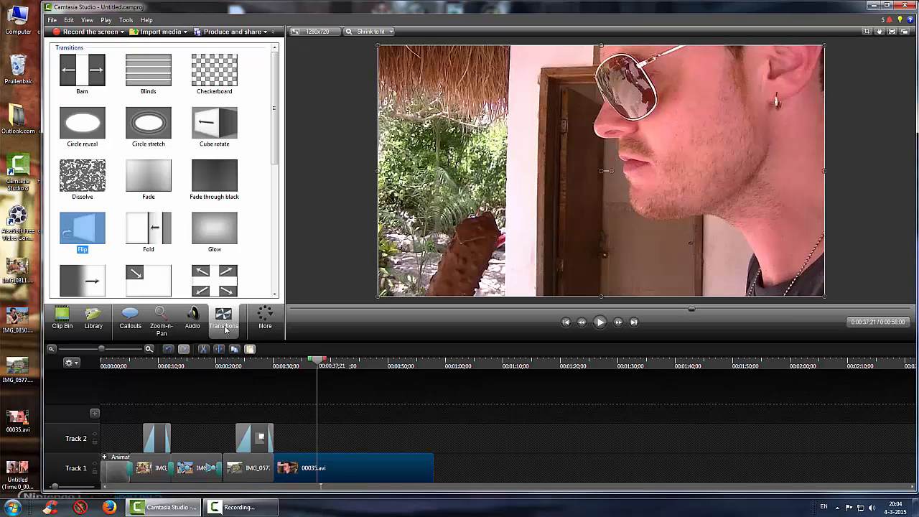
click(148, 178)
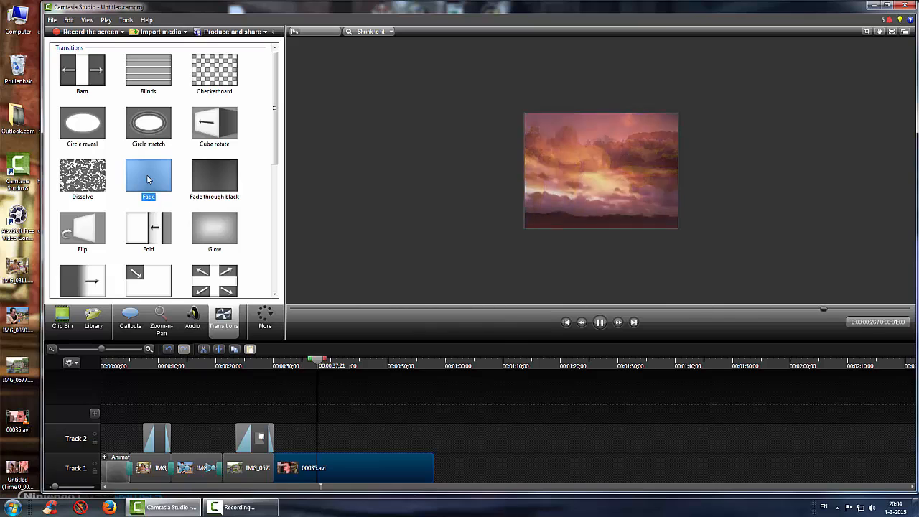
drag(147, 173, 275, 469)
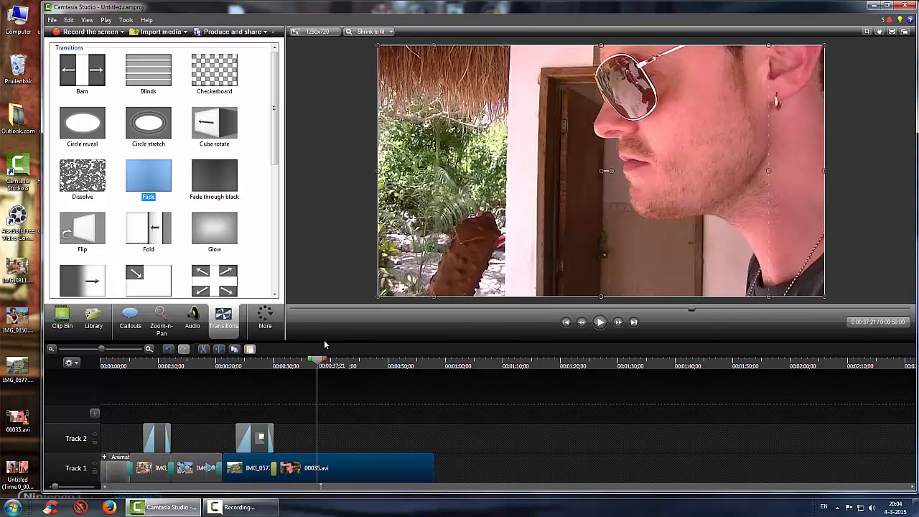
Step: Add a text callout on Track 2 over the beginning of 00035.avi, with the playhead at 0:00:32;29
drag(320, 365, 293, 367)
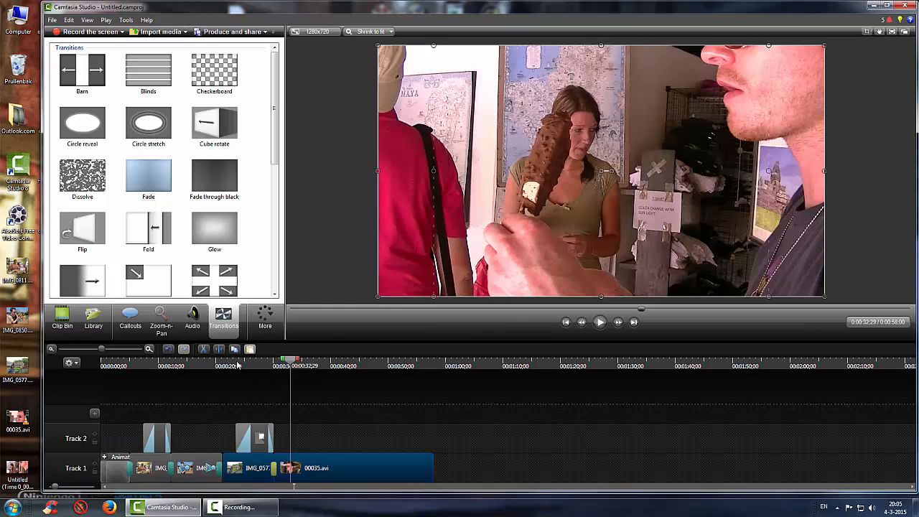
click(130, 325)
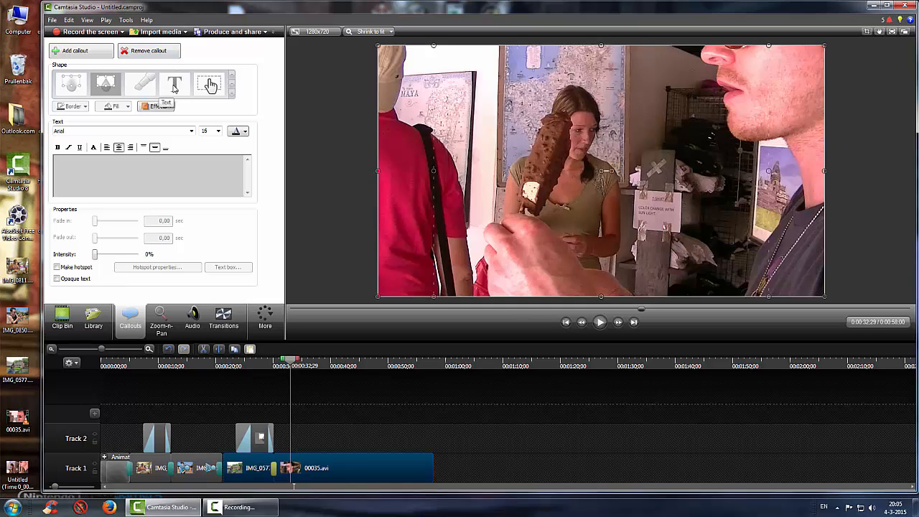
click(70, 51)
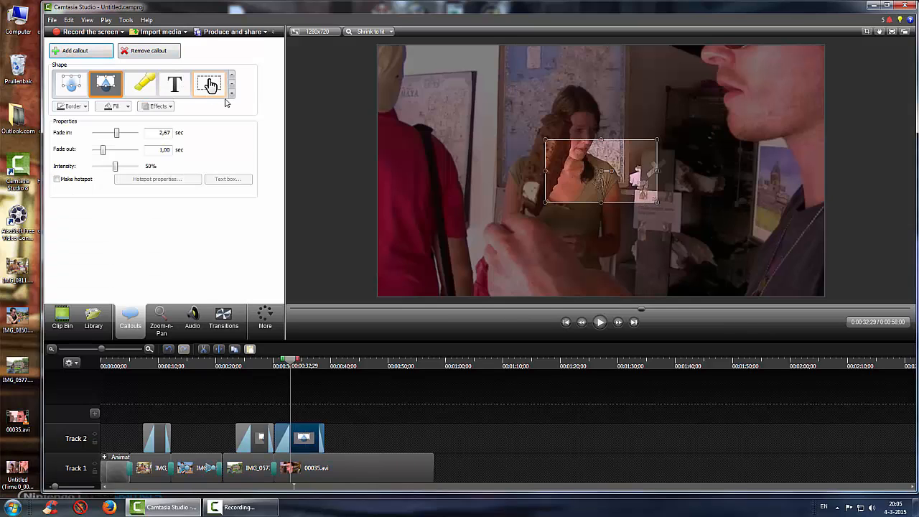
click(177, 85)
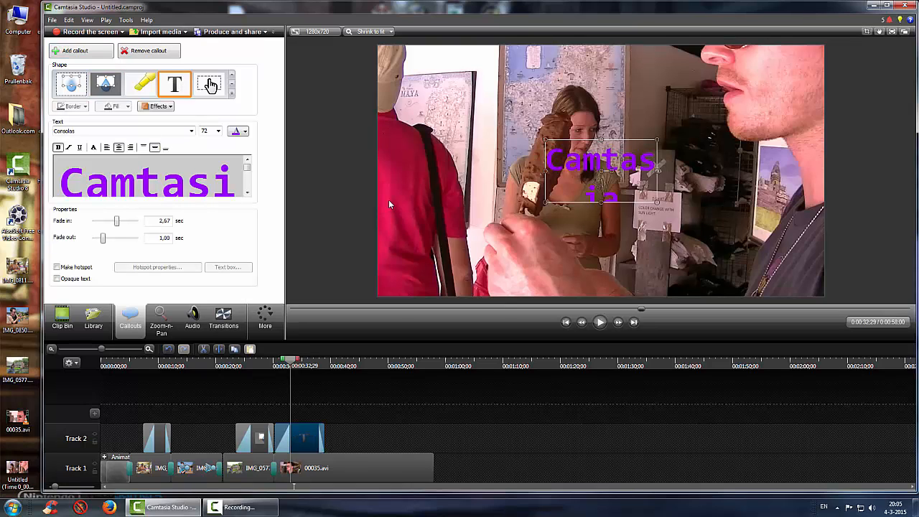
Step: Replace the new callout's text with "I Like" and "Ice!" on two lines
key(ctrl+a)
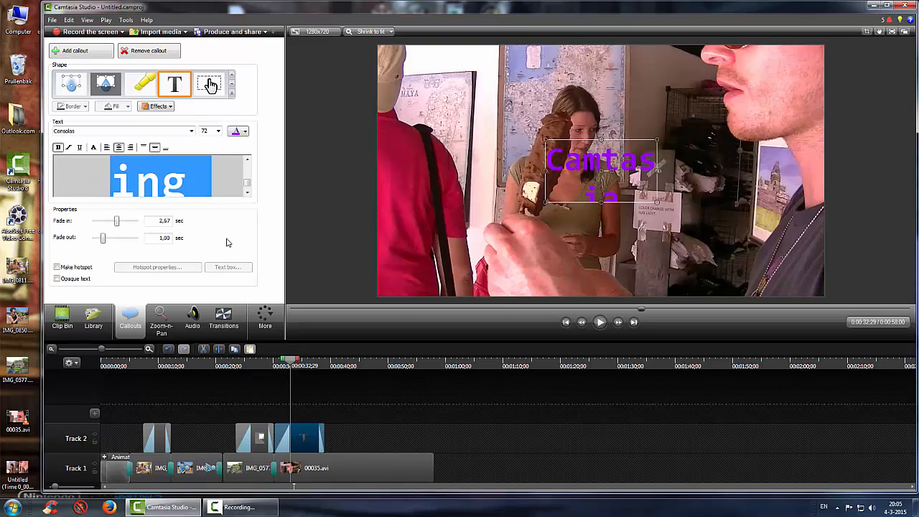
key(Delete)
text(I Like)
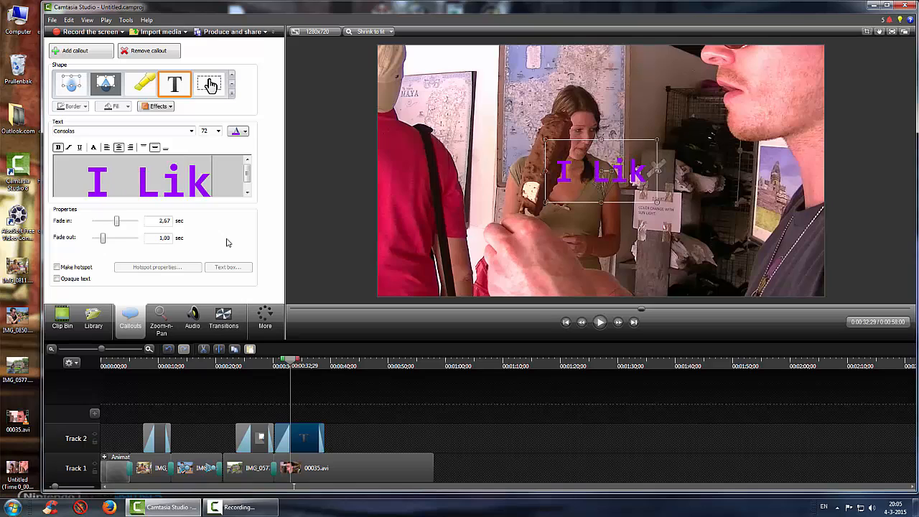
key(Return)
text(Ice)
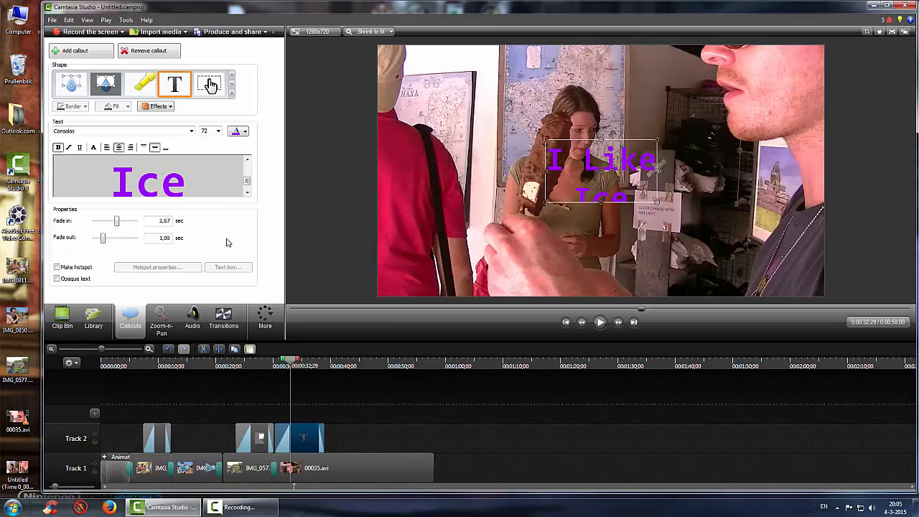
text(!)
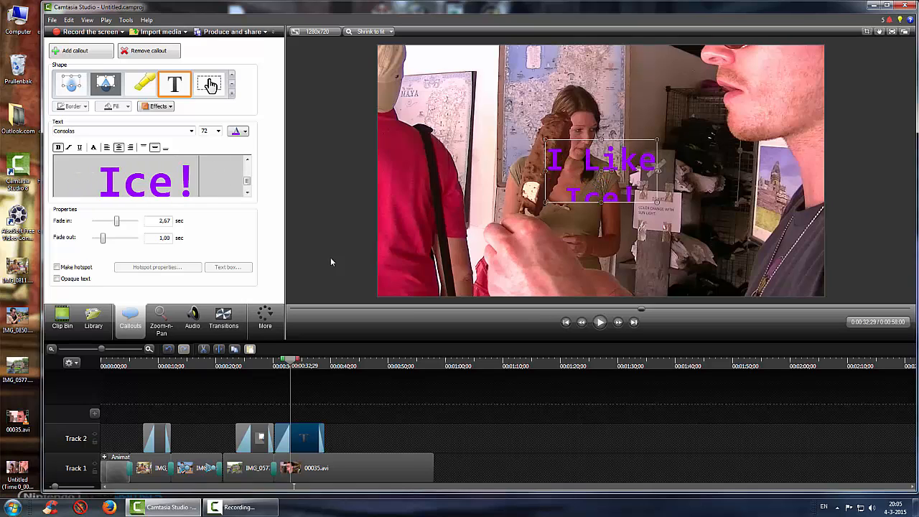
Step: Widen the "I Like Ice!" callout until its text fits side by side and move it to the lower right of the video frame
drag(545, 202, 402, 211)
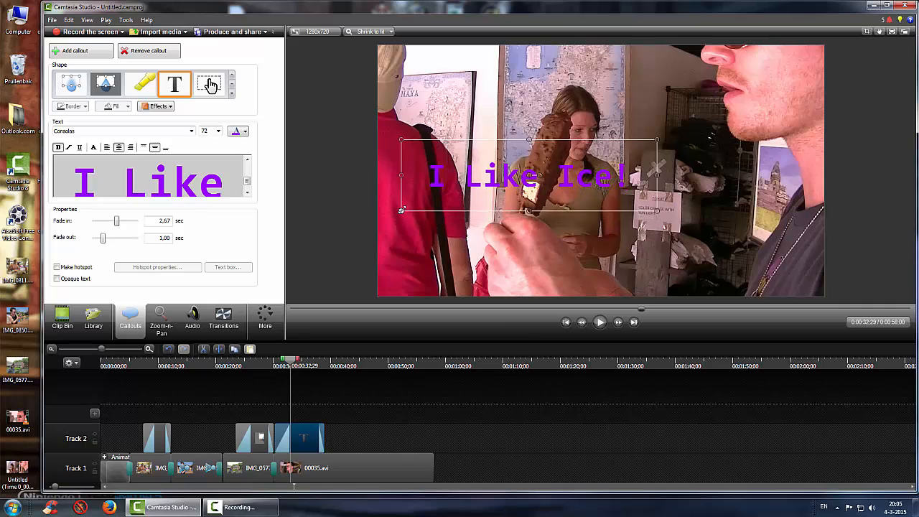
drag(513, 201, 624, 279)
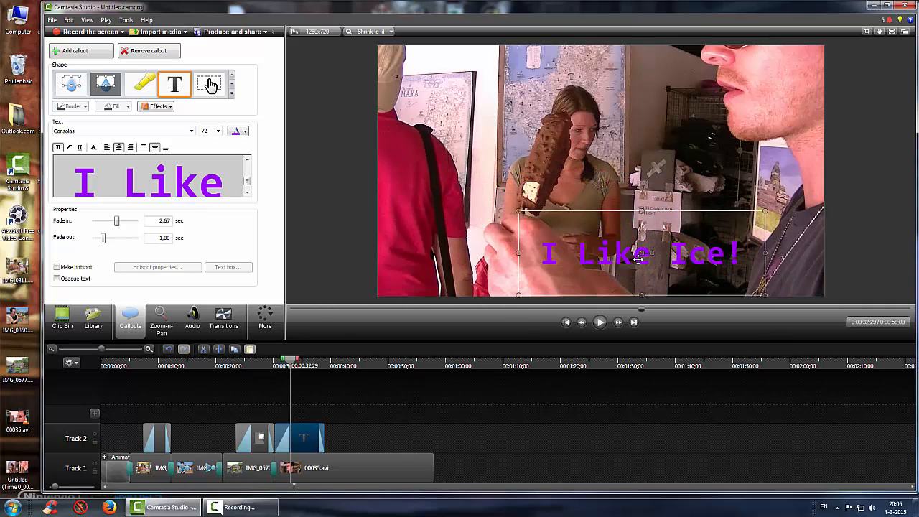
Step: Set the text colour of the "I Like Ice!" callout to black
triple_click(209, 174)
click(239, 133)
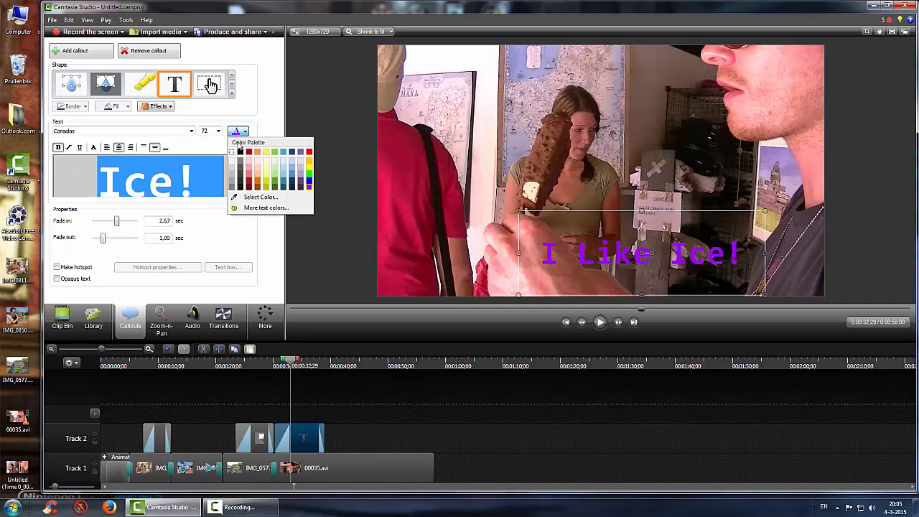
click(241, 153)
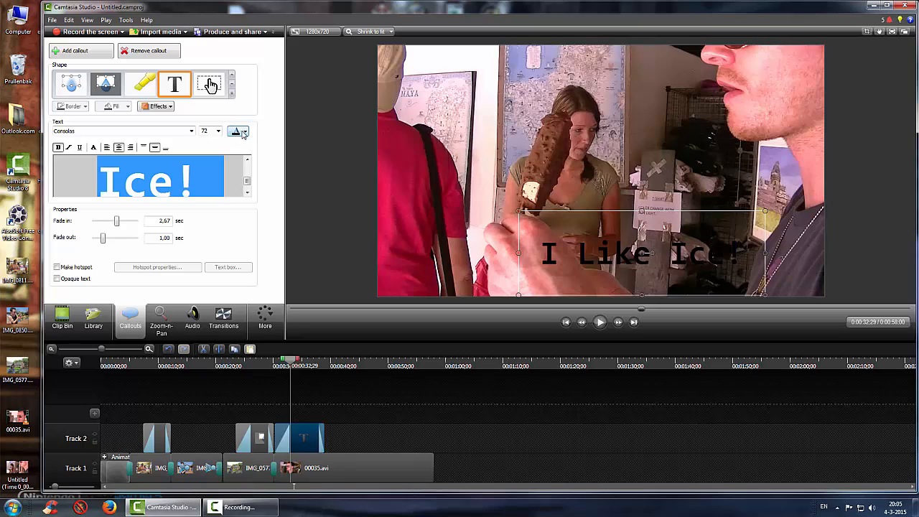
Step: Set the text colour of the "I Like Ice!" callout to Yellow, Darker 50%
click(242, 133)
click(259, 183)
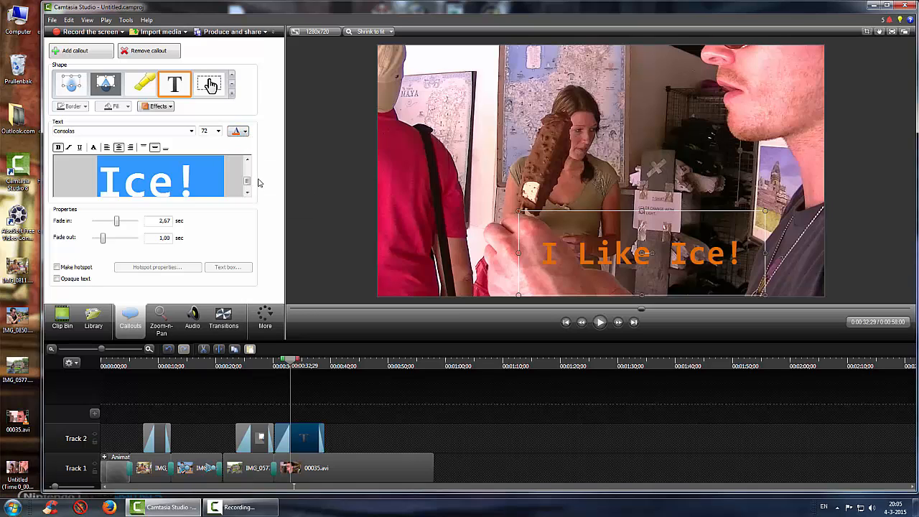
click(244, 131)
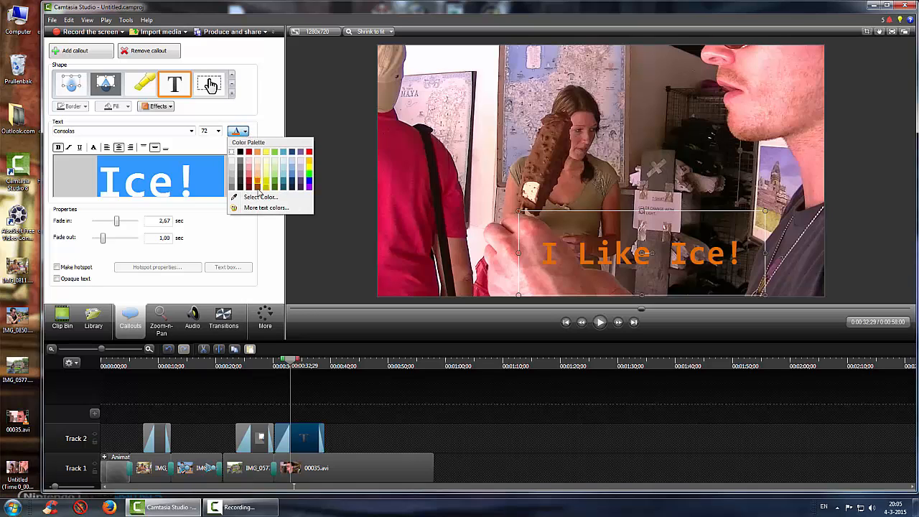
click(265, 188)
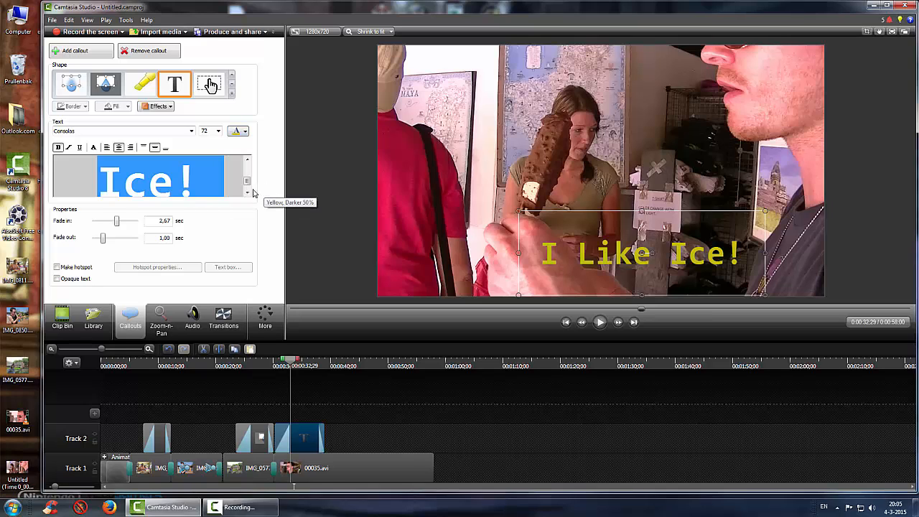
Step: Change the font of the "I Like Ice!" callout to Comic Sans MS
click(192, 131)
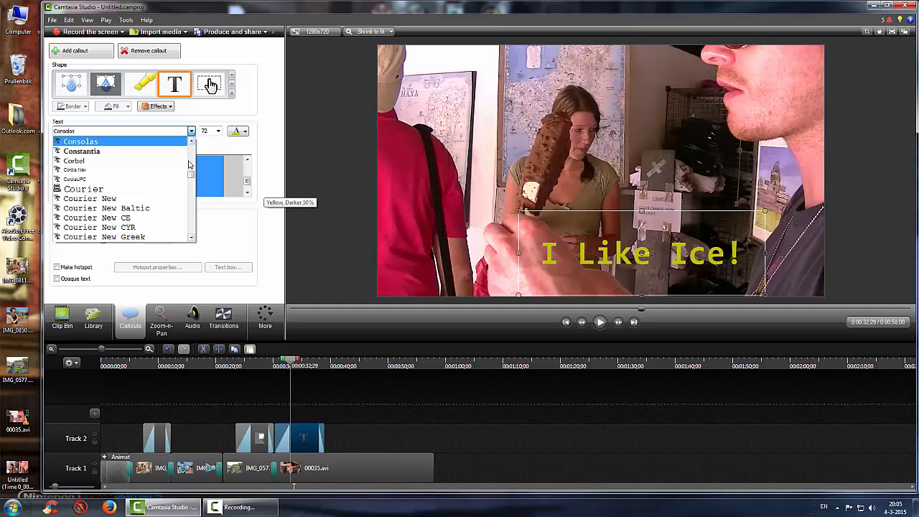
drag(192, 176, 192, 172)
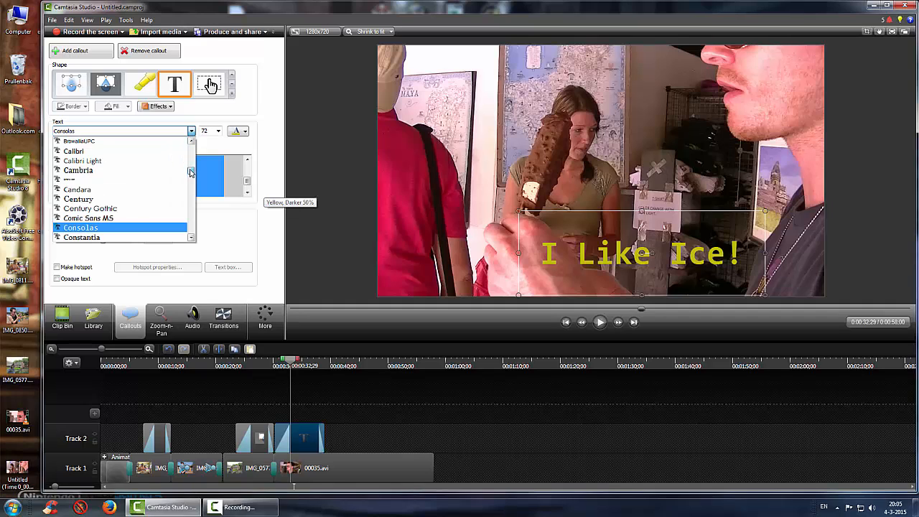
click(102, 218)
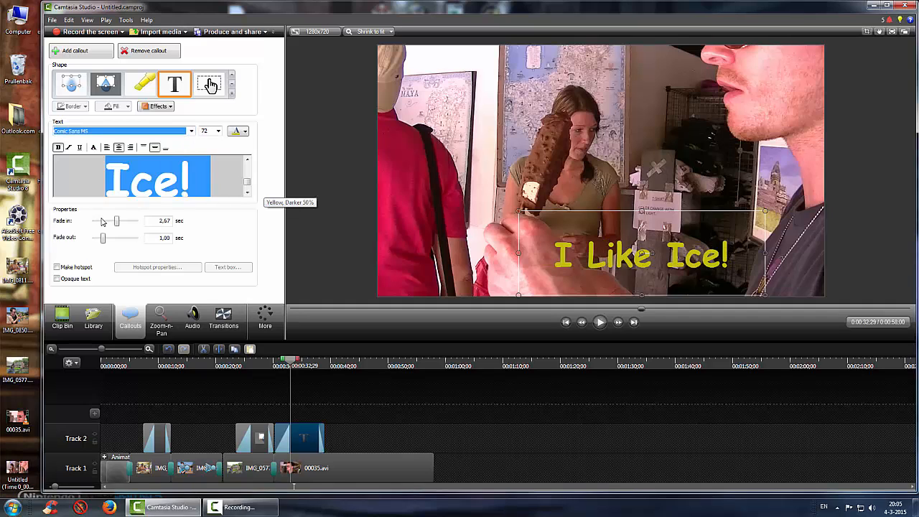
Step: Set the font size of the "I Like Ice!" callout text to 90
click(212, 130)
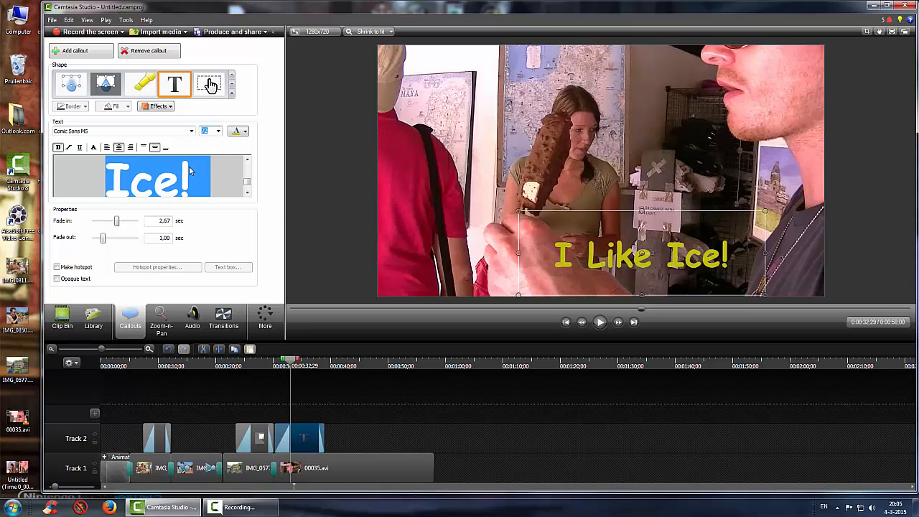
text(90)
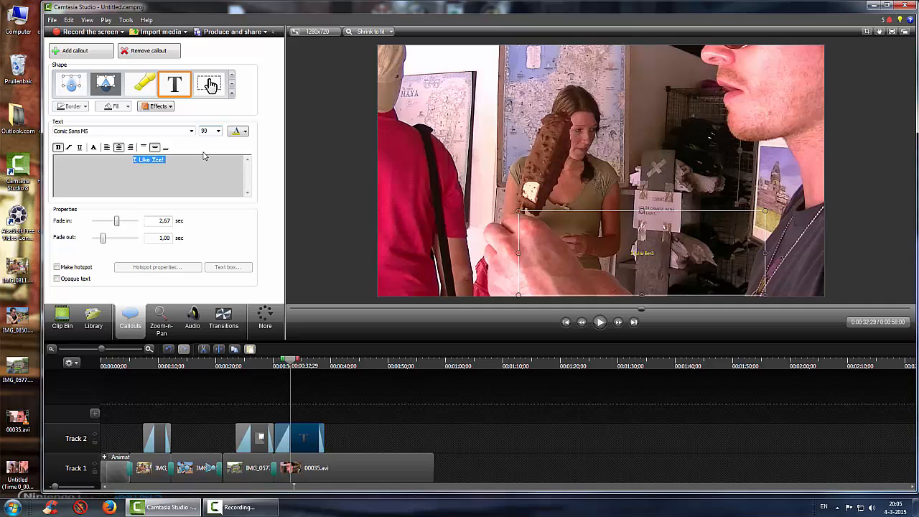
key(Return)
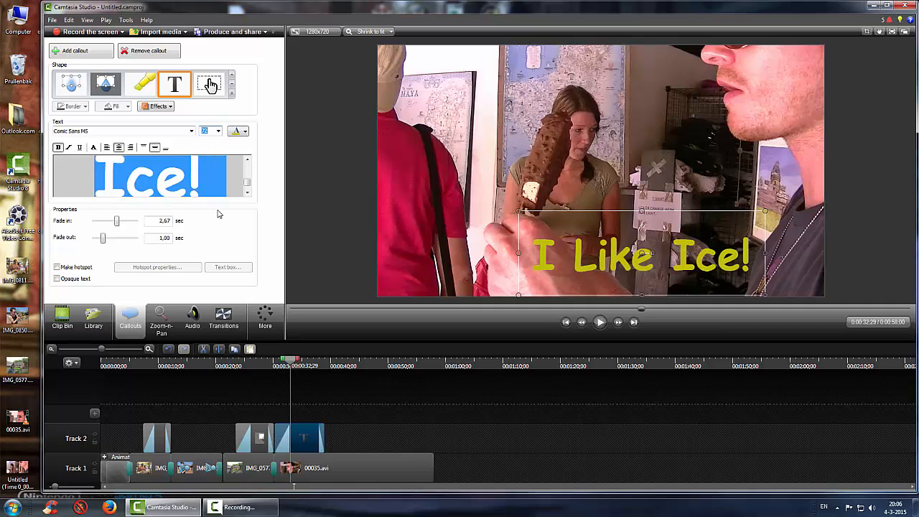
click(227, 173)
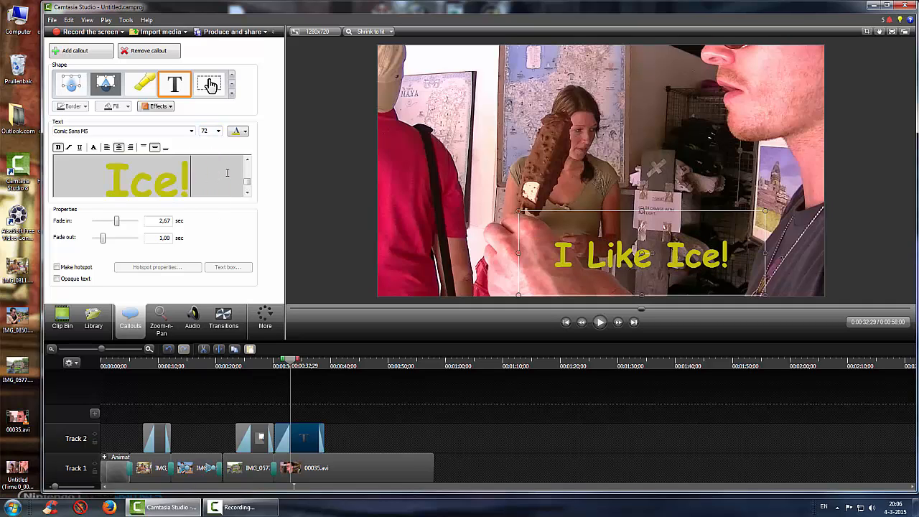
double_click(227, 173)
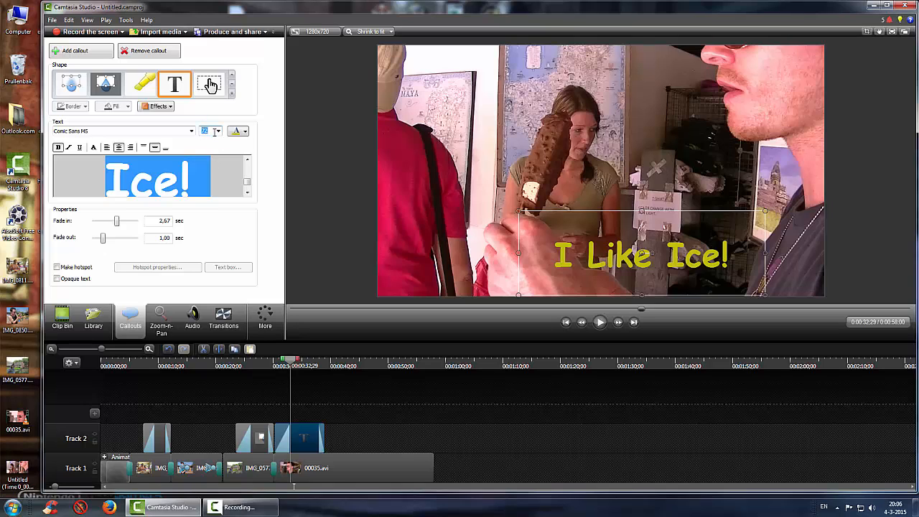
text(90)
key(Tab)
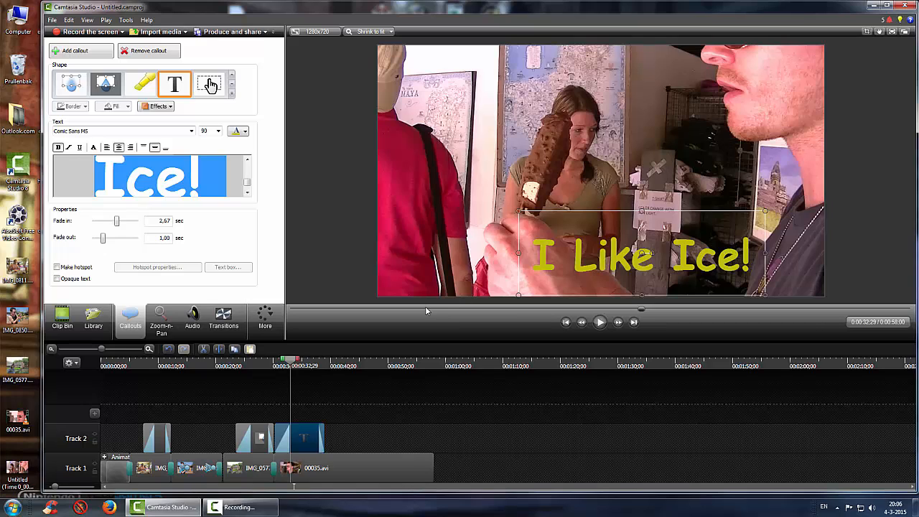
Step: Move the "I Like Ice!" callout on Track 2 to start at 0:00:32;29 and play back that section
drag(303, 437, 314, 439)
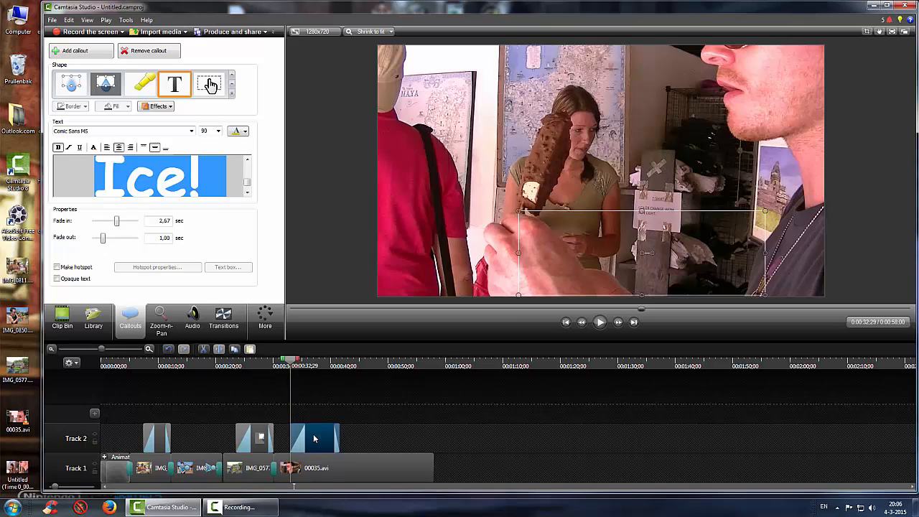
click(409, 442)
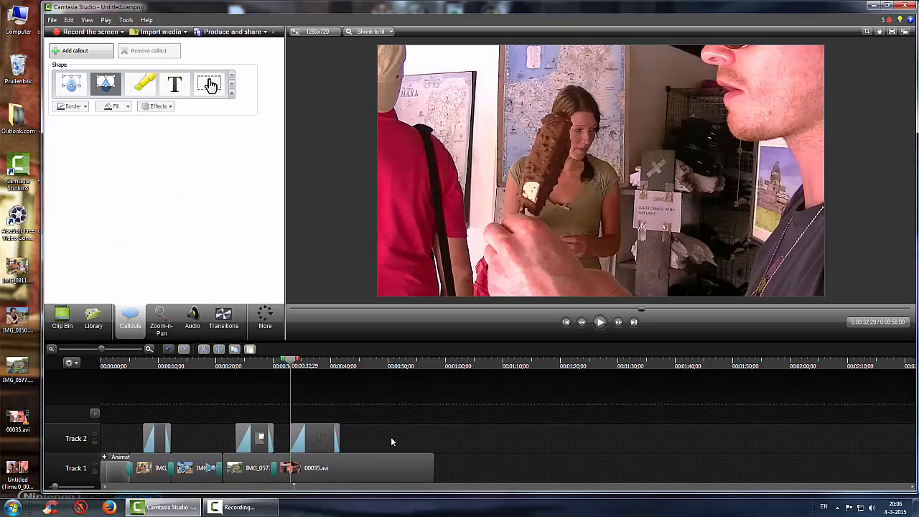
click(601, 322)
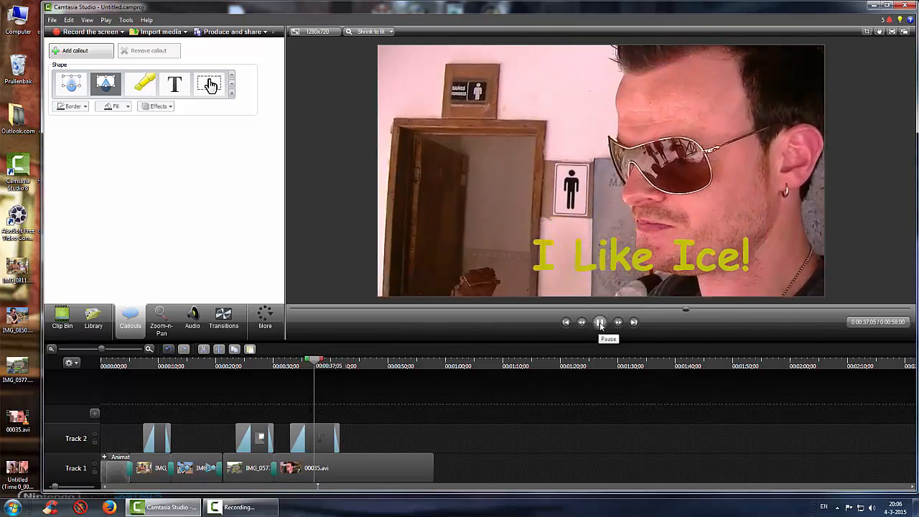
click(601, 322)
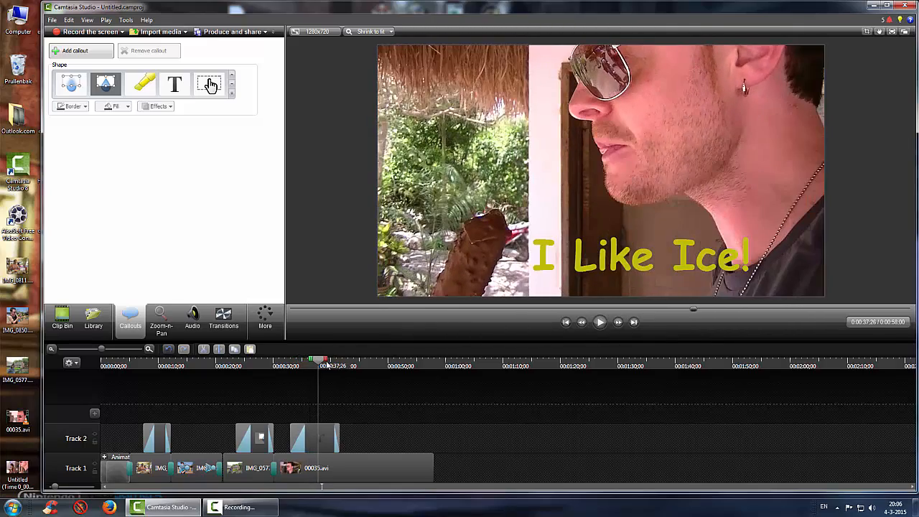
Step: Export the frame at 0:00:32;29 over the existing desktop file Untitled (Time 0_00_37;15).png and import that image into the project media
drag(321, 366, 299, 366)
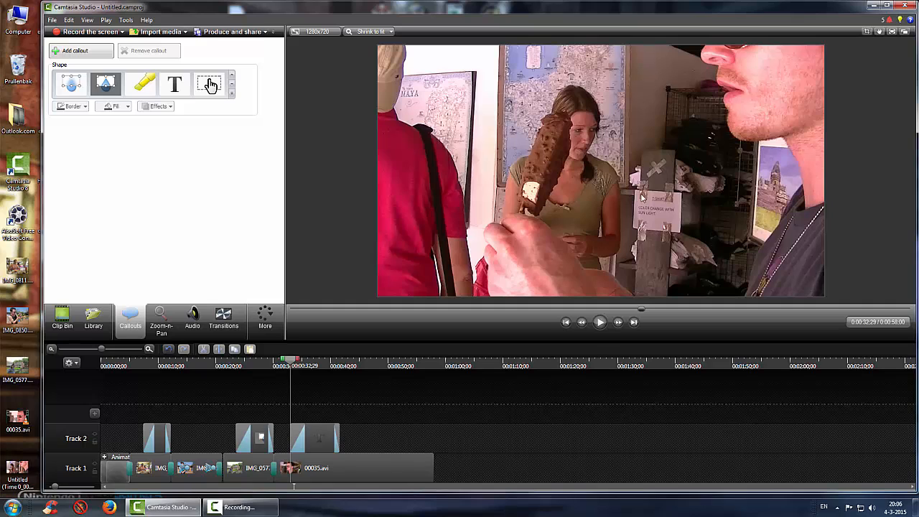
click(53, 20)
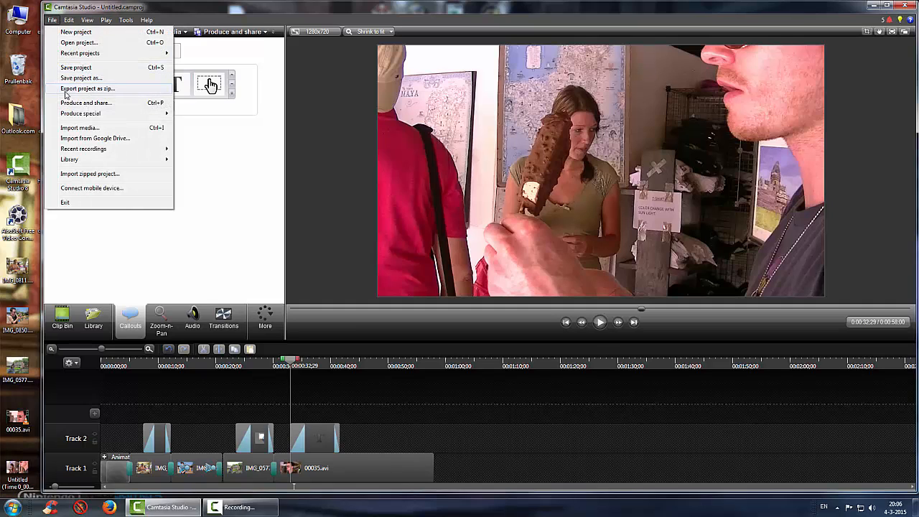
mouse_move(75, 118)
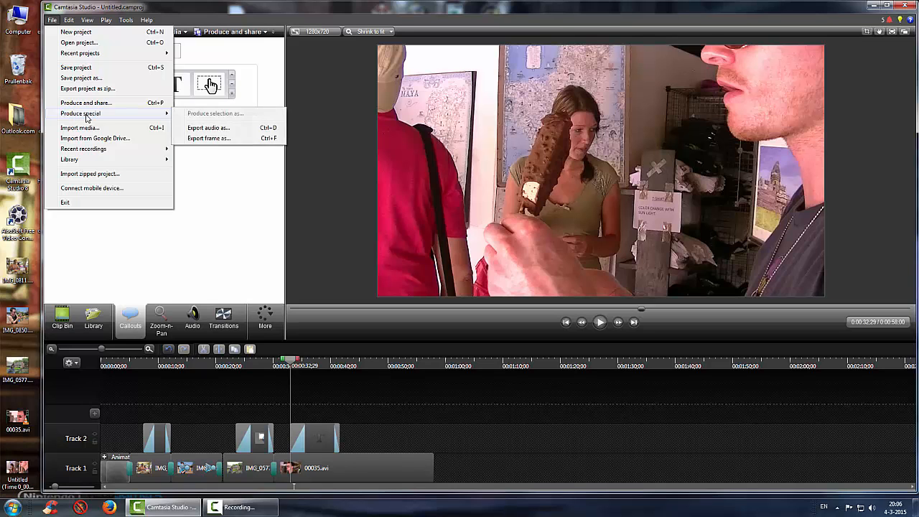
click(214, 140)
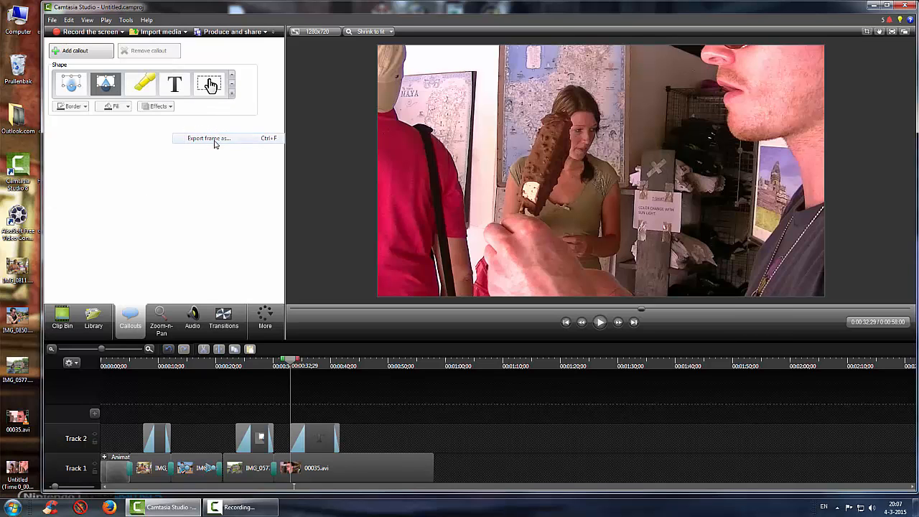
click(582, 268)
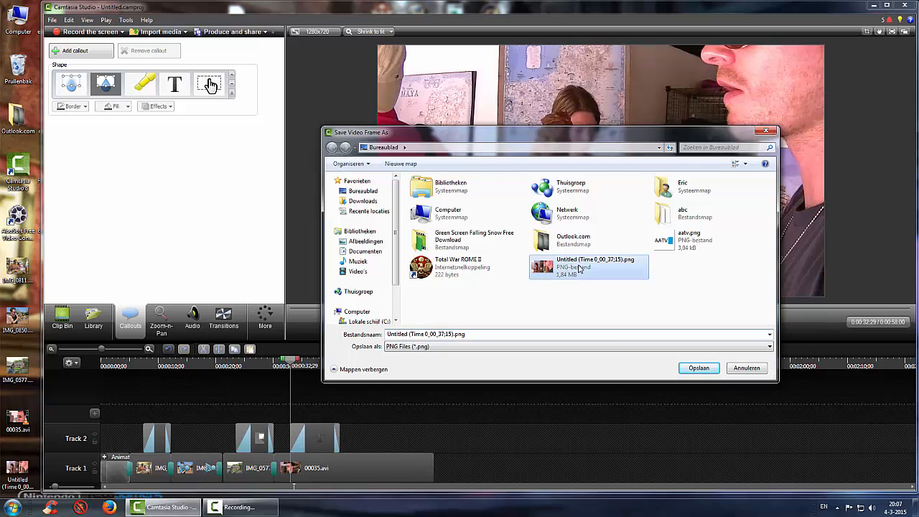
click(693, 368)
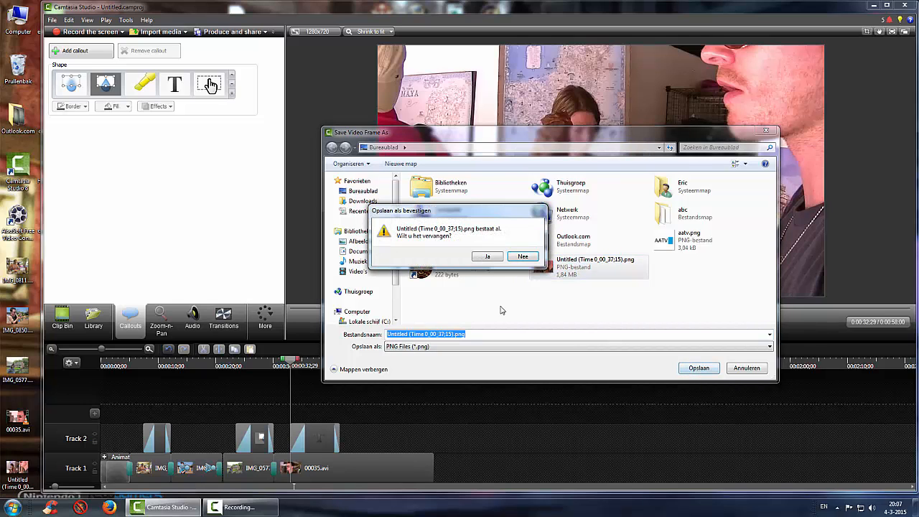
click(489, 261)
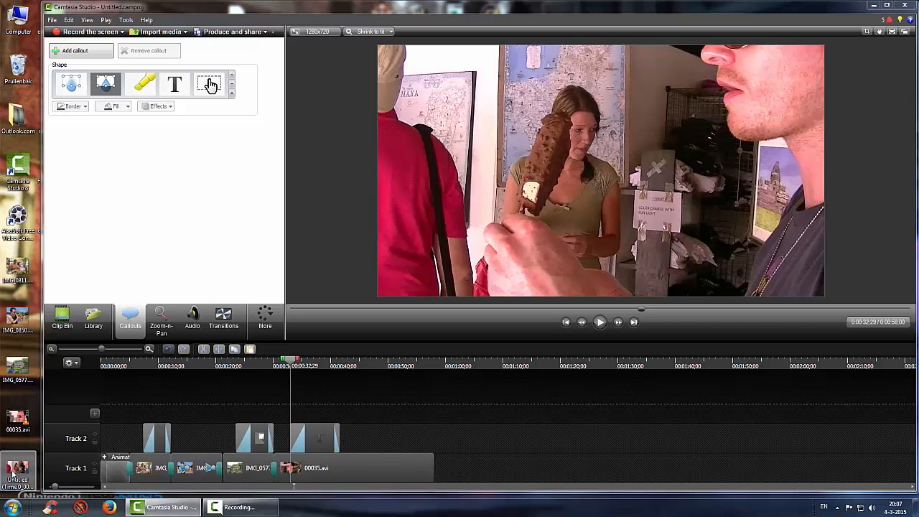
click(71, 316)
drag(18, 471, 202, 200)
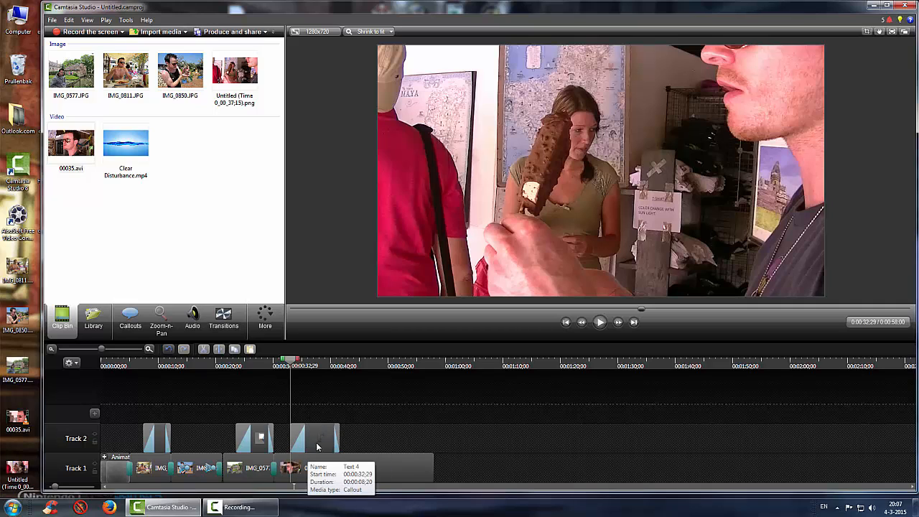
Step: Split 00035.avi at 0:00:32;29 and shift its second part and the "I Like Ice!" callout further along the timeline, leaving a gap
drag(318, 440, 379, 446)
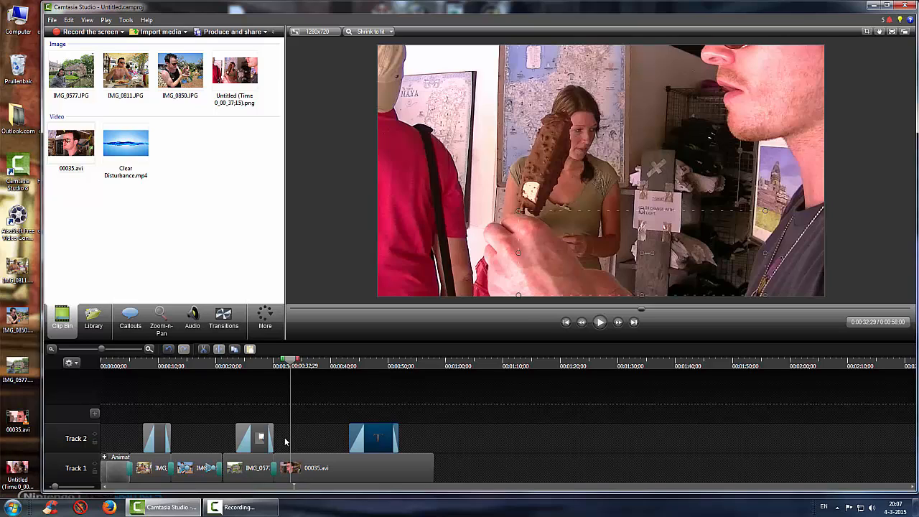
click(298, 467)
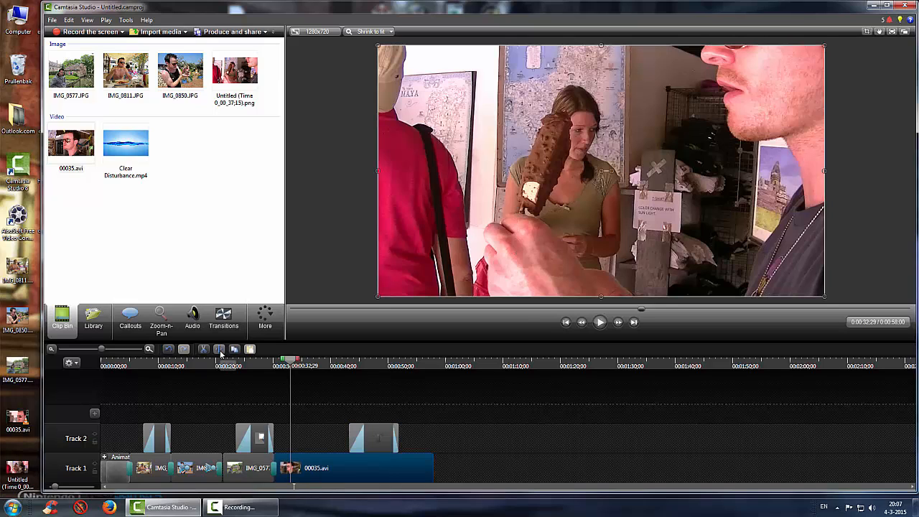
click(220, 350)
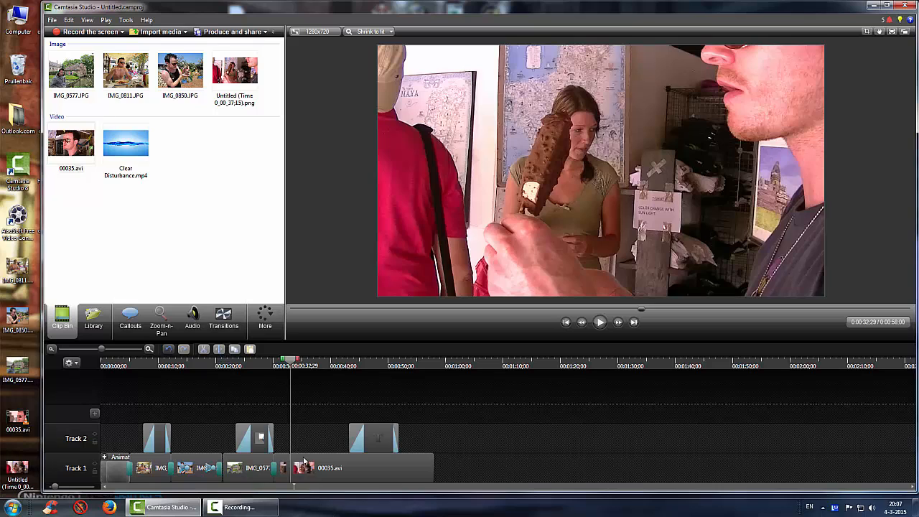
drag(304, 462, 357, 467)
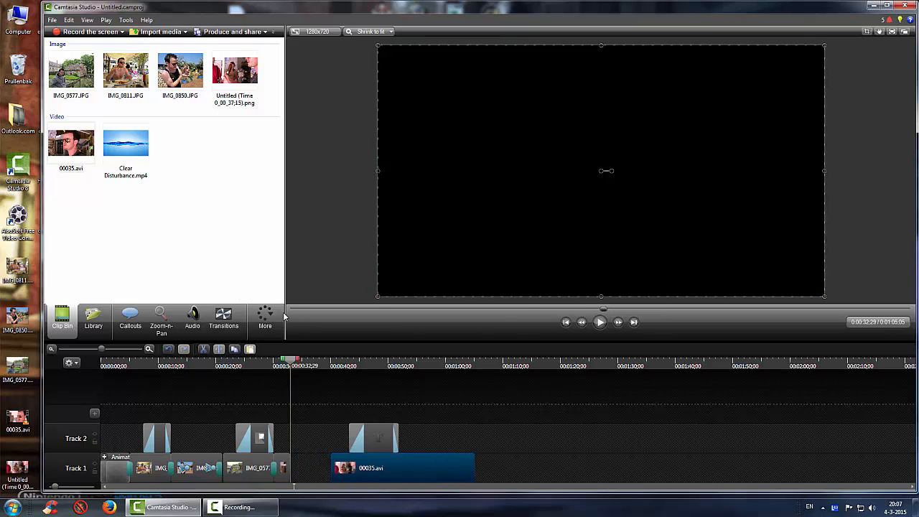
Step: Insert the exported still image on Track 1 at 0:00:32;29 and extend its duration to 0:00:06;20
drag(238, 77, 307, 464)
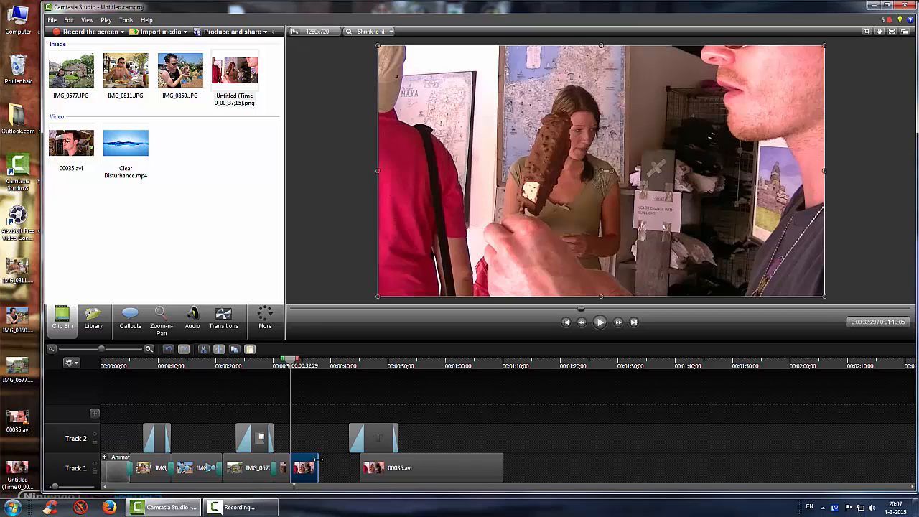
drag(319, 460, 328, 459)
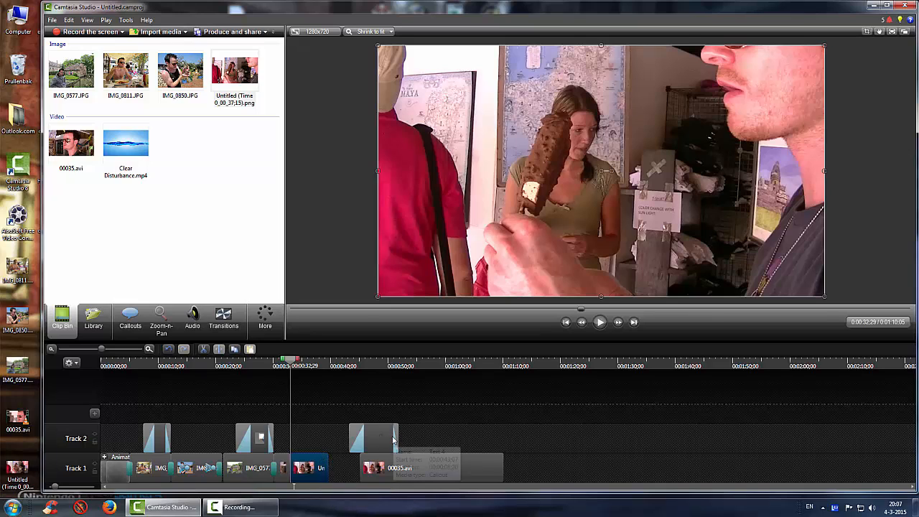
Step: Fit the "I Like Ice!" callout over the still image's full length and move the second part of 00035.avi directly against the image's end
drag(385, 439, 327, 437)
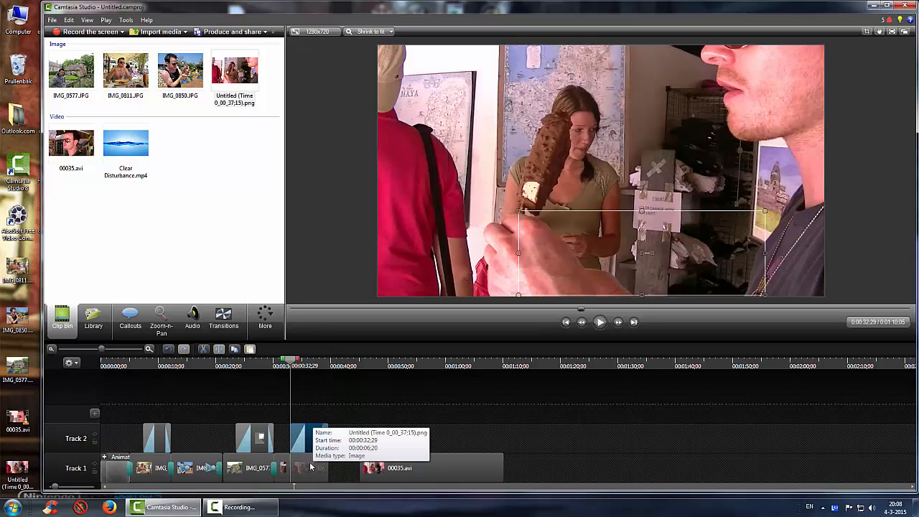
drag(377, 467, 346, 467)
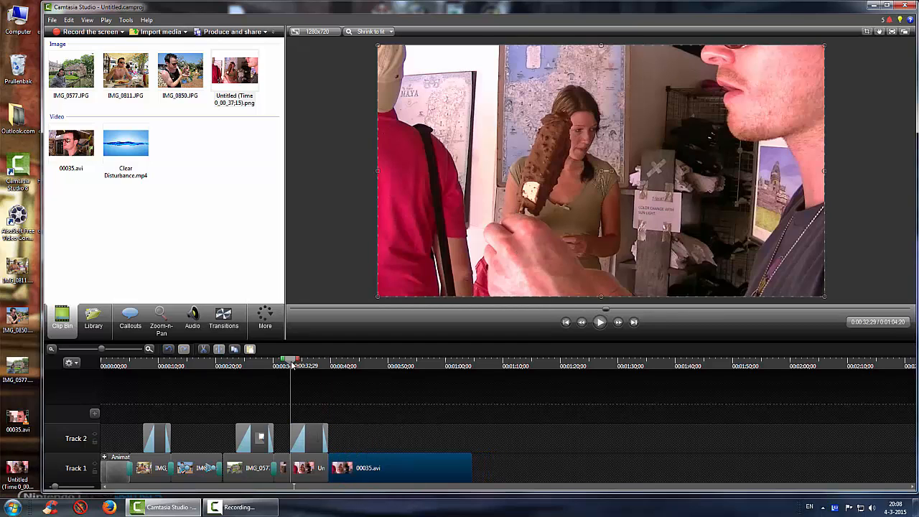
Step: Play back the timeline from 0:00:30;19 to check the freeze frame with its callout
drag(292, 366, 277, 366)
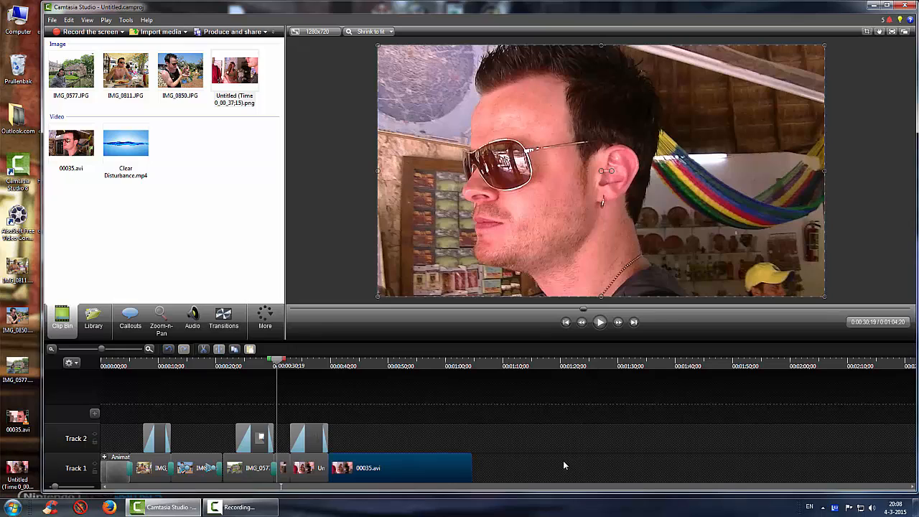
click(567, 444)
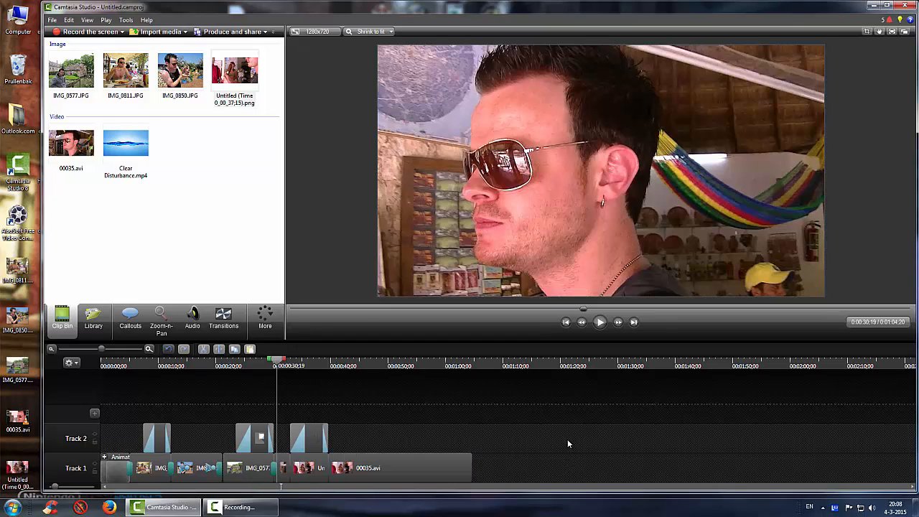
click(601, 322)
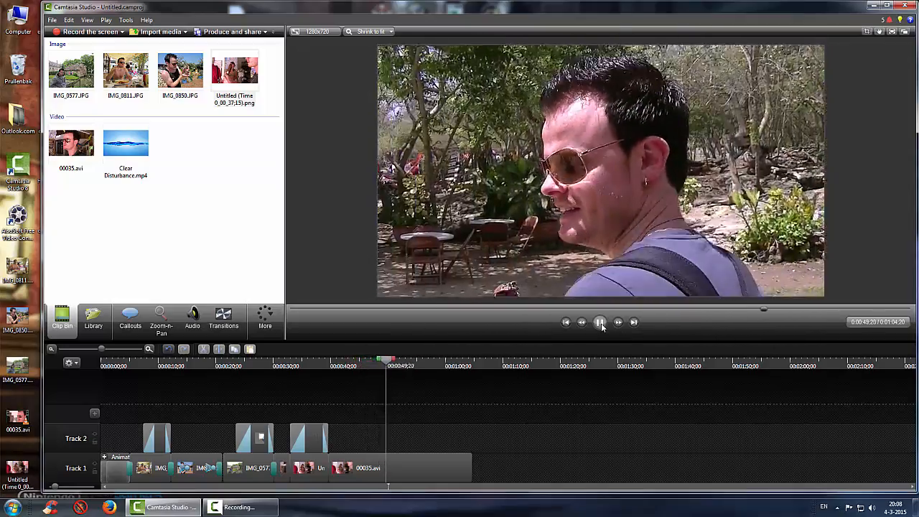
Step: Stop playback at 0:00:51;01 and expand the Theme - Calling Lights folder in the library, collapsing Theme - Clear Disturbance
click(601, 323)
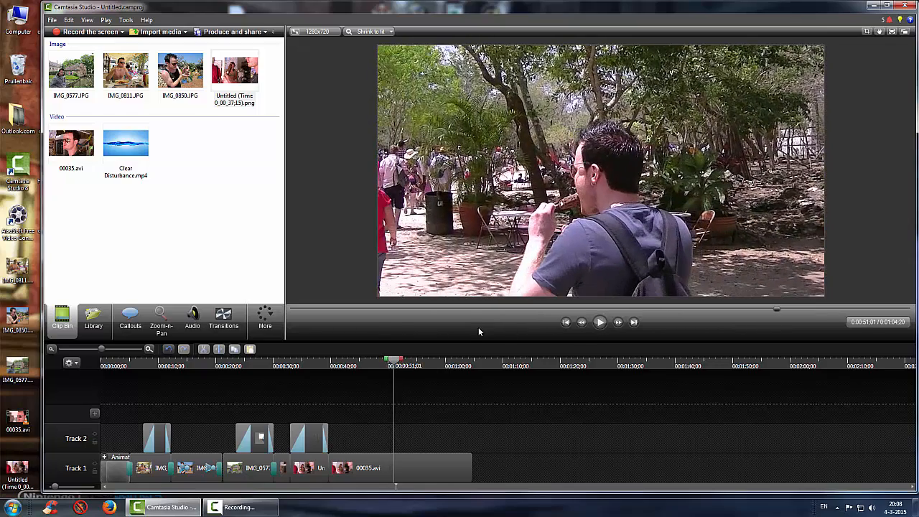
click(93, 321)
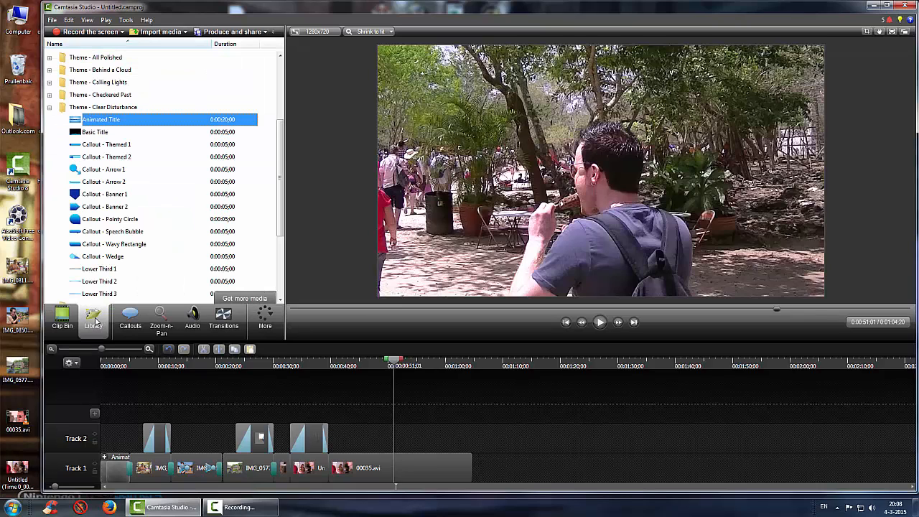
mouse_move(280, 169)
mouse_down()
mouse_move(281, 182)
mouse_move(280, 164)
mouse_up()
click(48, 119)
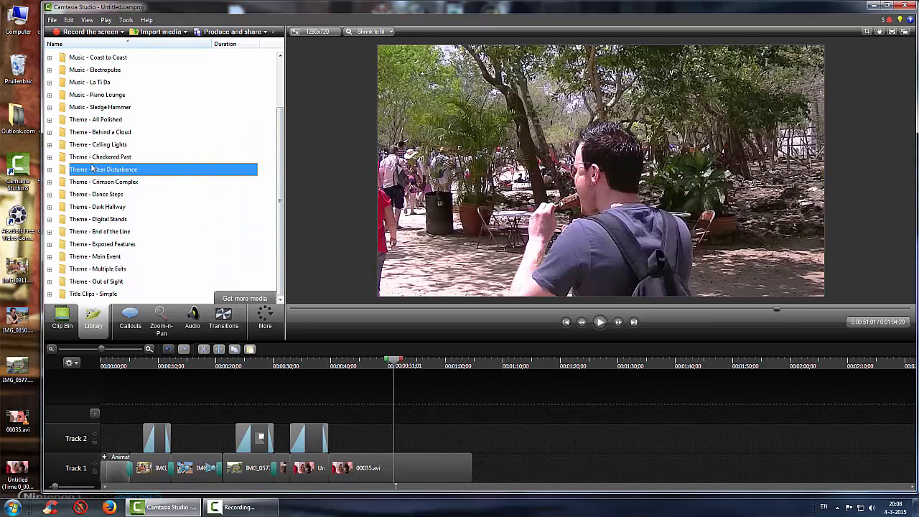
scroll(115, 208, up, 2)
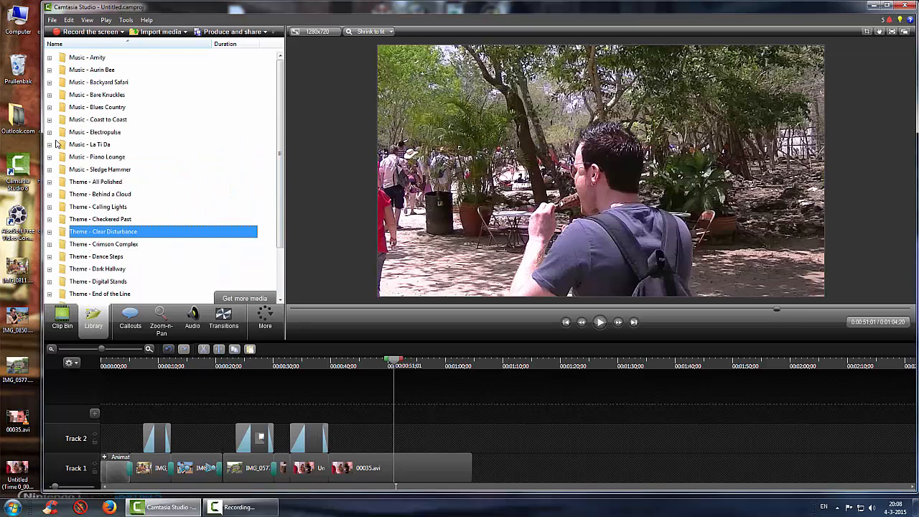
click(49, 208)
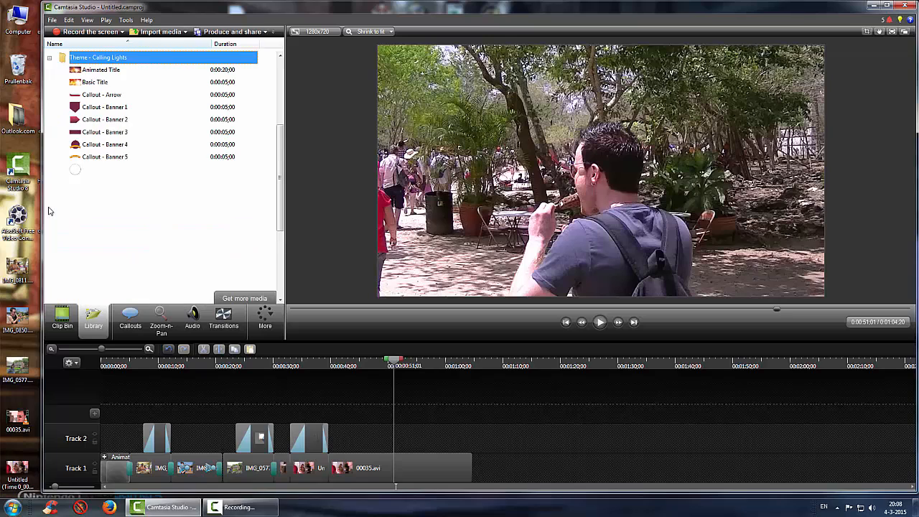
Step: Preview the Wavy Rectangle callout and Lower Third 1, and place Lower Third 1 on Track 2 at 0:00:51;01
scroll(151, 222, down, 1)
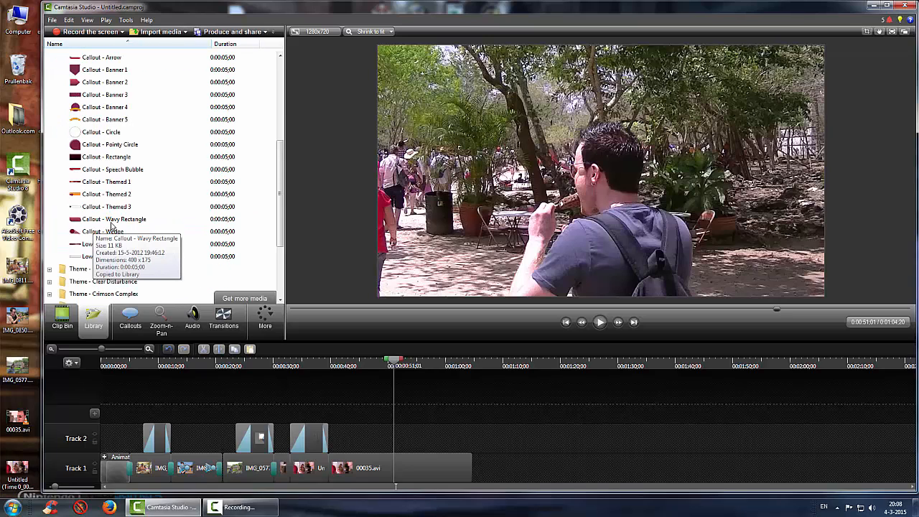
click(114, 221)
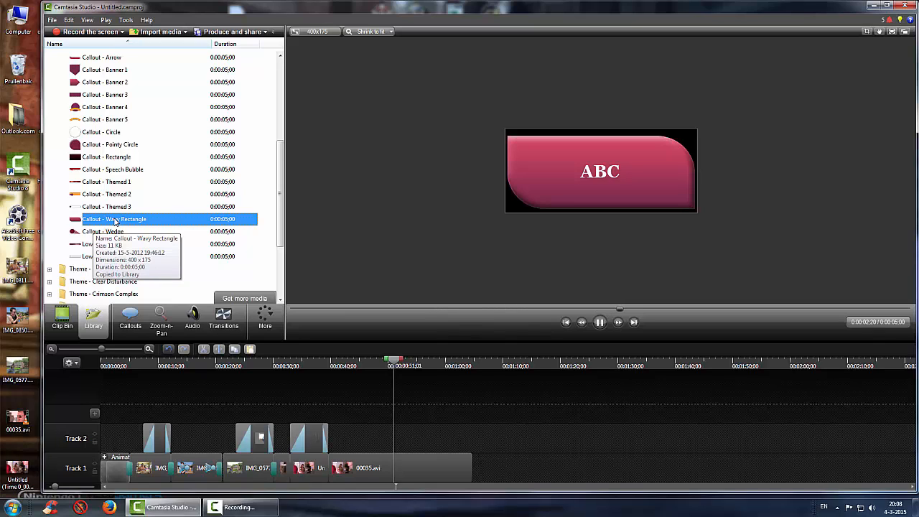
click(94, 245)
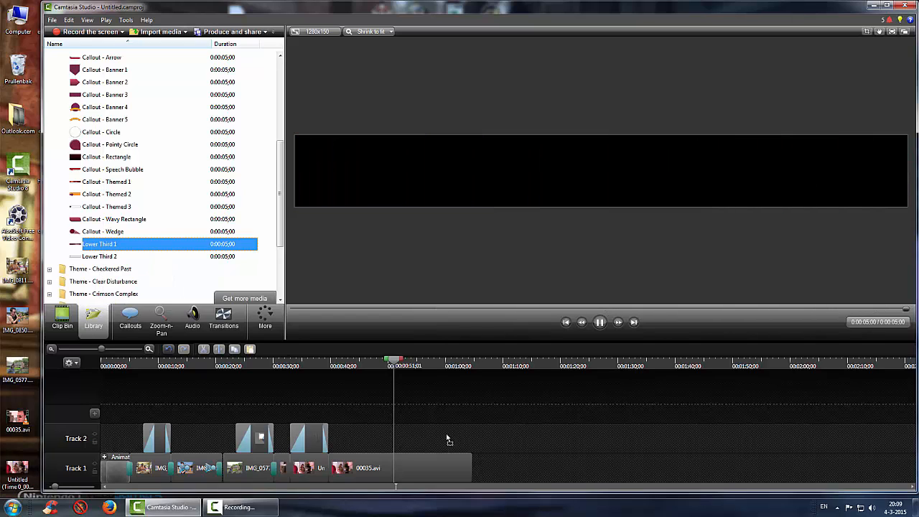
drag(447, 440, 406, 438)
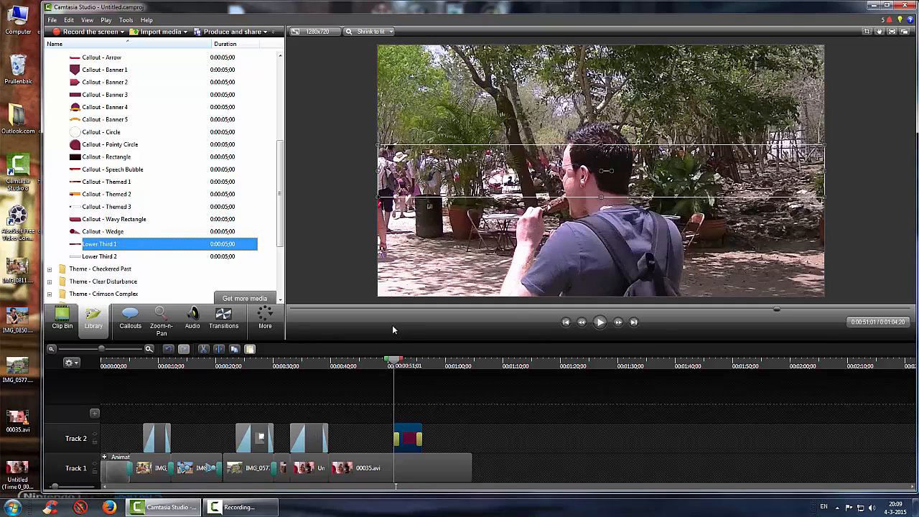
Step: Replace the first placeholder line of the lower third with "This is Mexico!"
drag(396, 363, 412, 367)
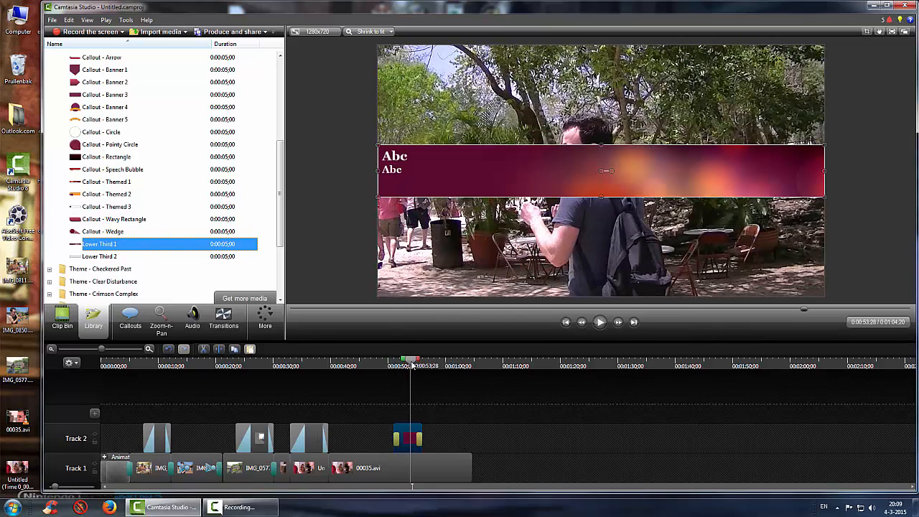
double_click(395, 157)
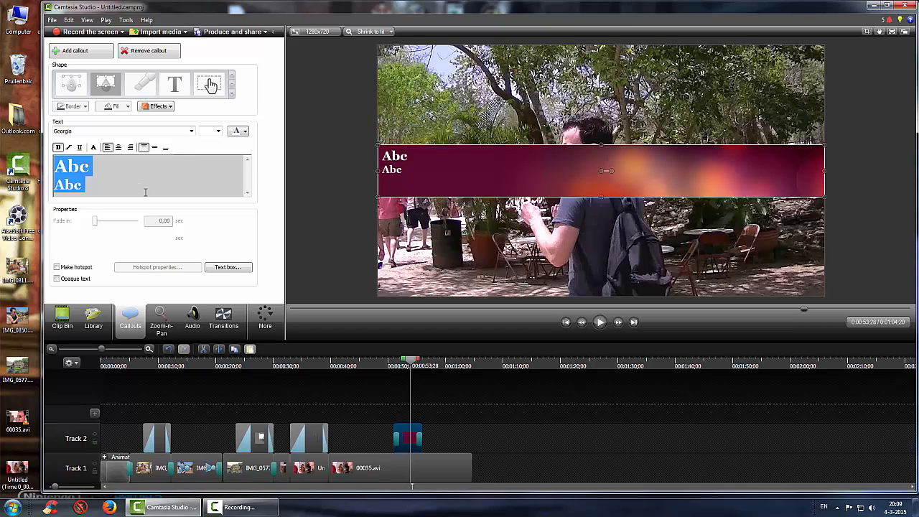
click(108, 166)
double_click(100, 170)
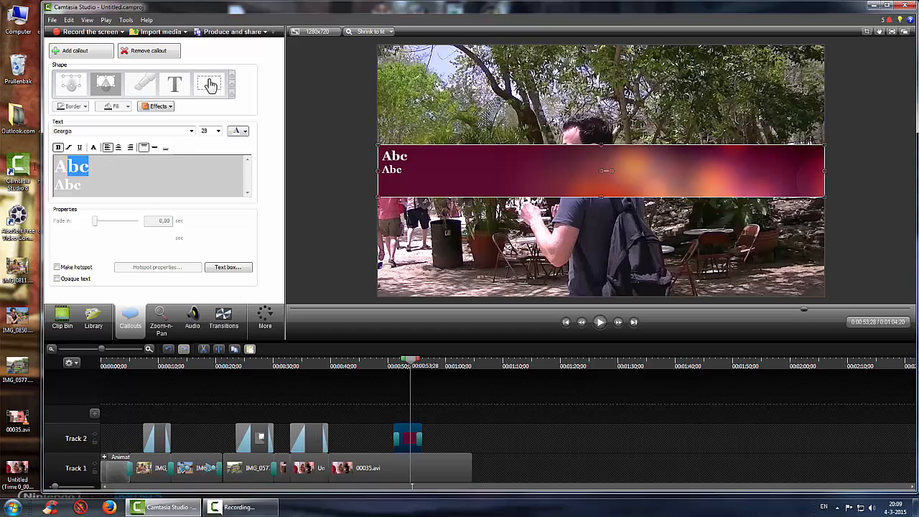
text(This is )
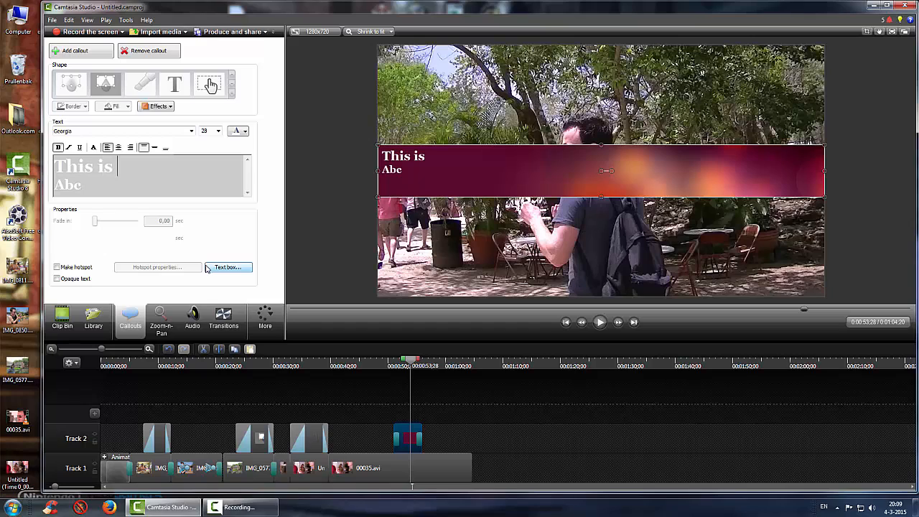
text(Mexico!)
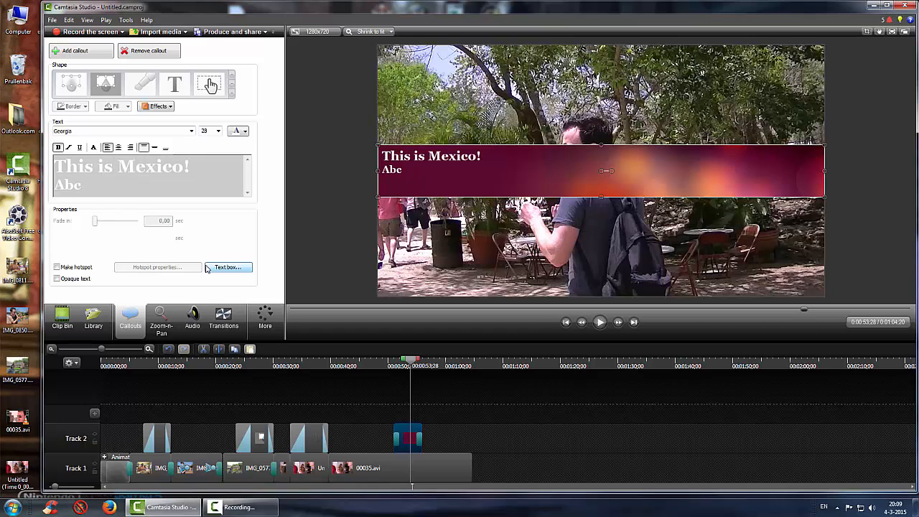
Step: Replace the second placeholder line of the lower third with "Buenas noches"
key(Down)
key(shift+Home)
key(BackSpace)
text(Buenas noch)
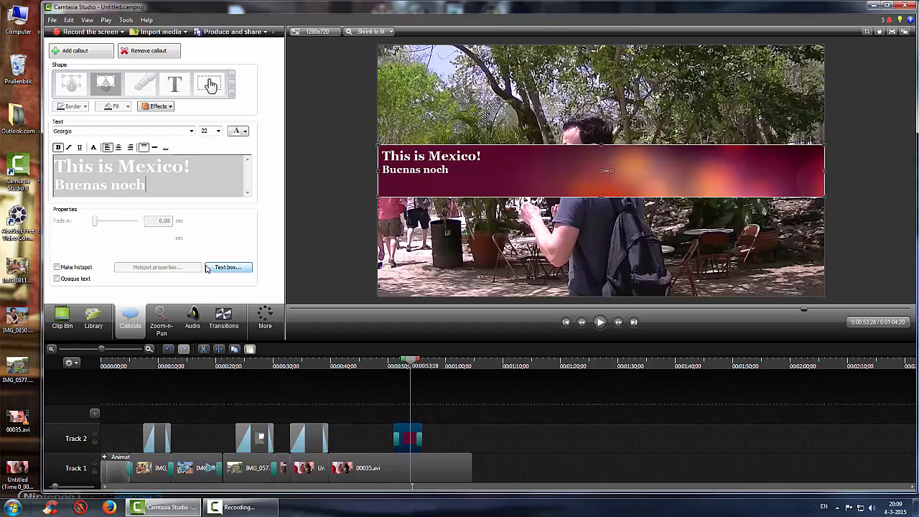
text(es)
Step: Set both text lines of the lower third to the Gisha font and colour them yellow
key(ctrl+a)
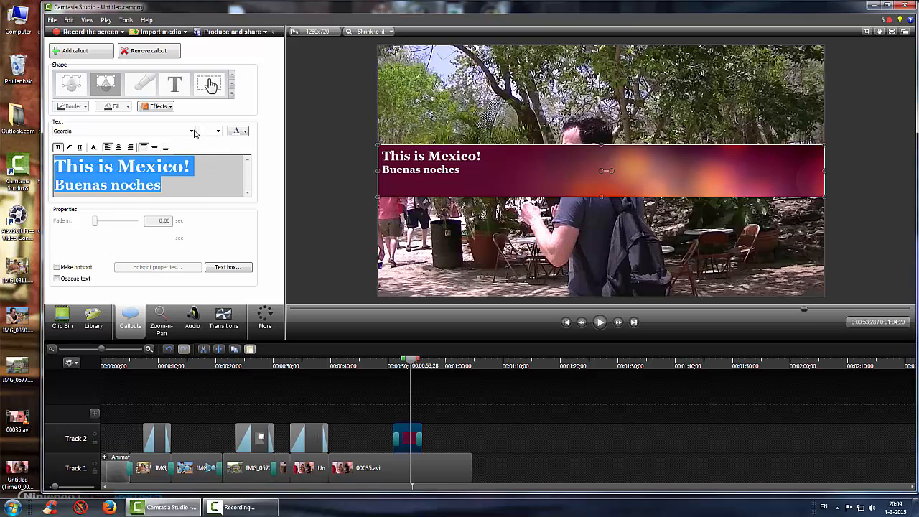
click(191, 131)
click(79, 158)
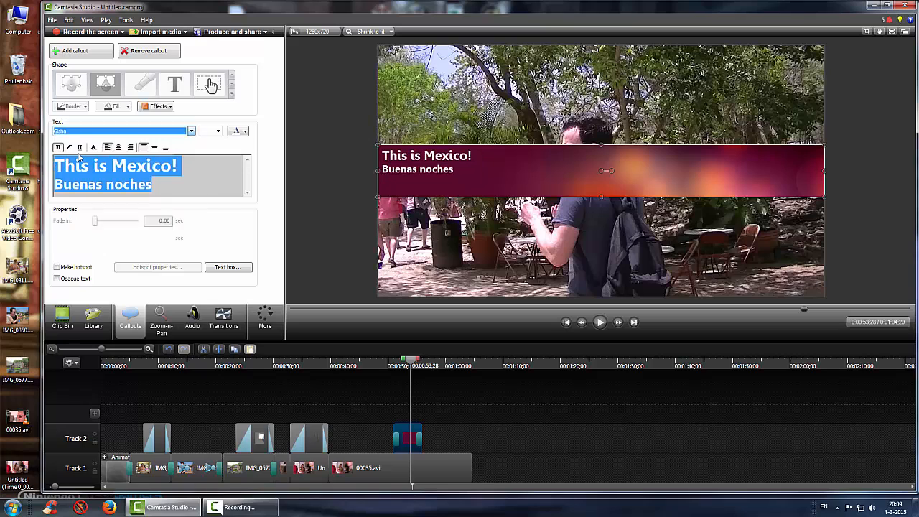
click(245, 131)
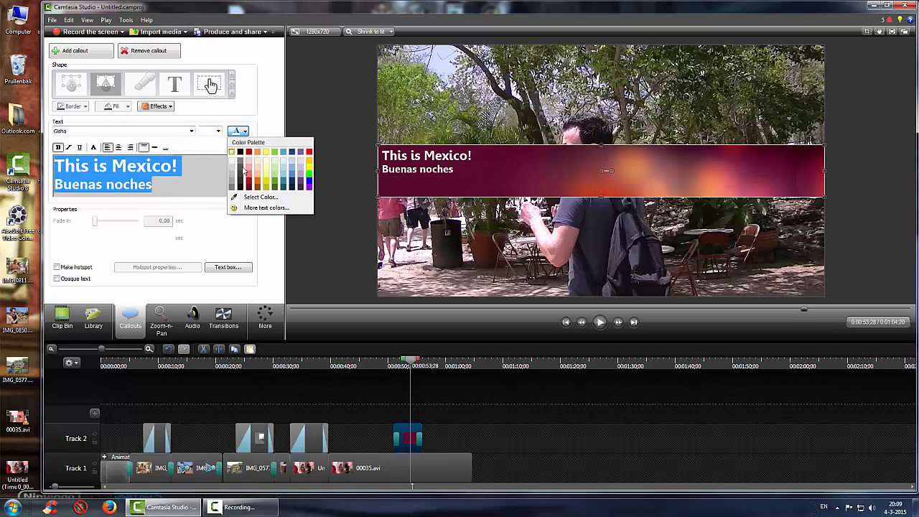
click(266, 182)
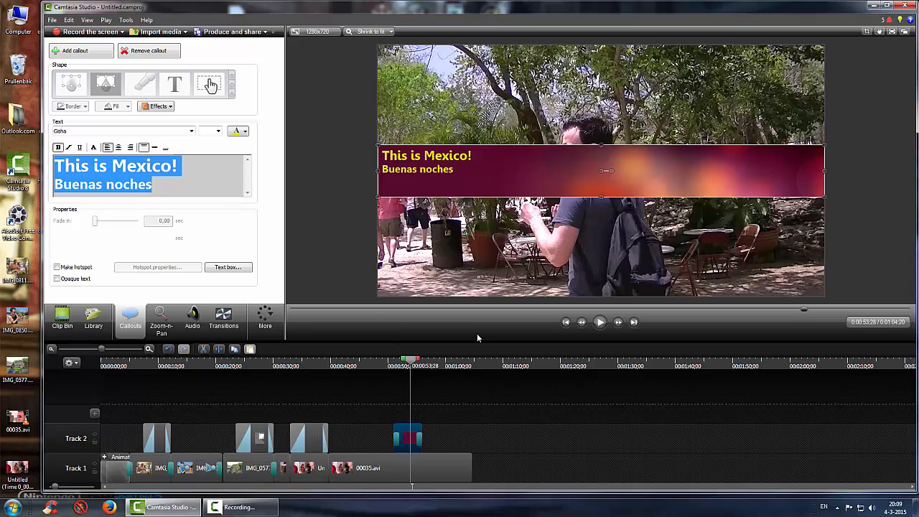
Step: Move the "This is Mexico!" banner up against the top edge of the video frame and deselect it
drag(575, 174, 575, 75)
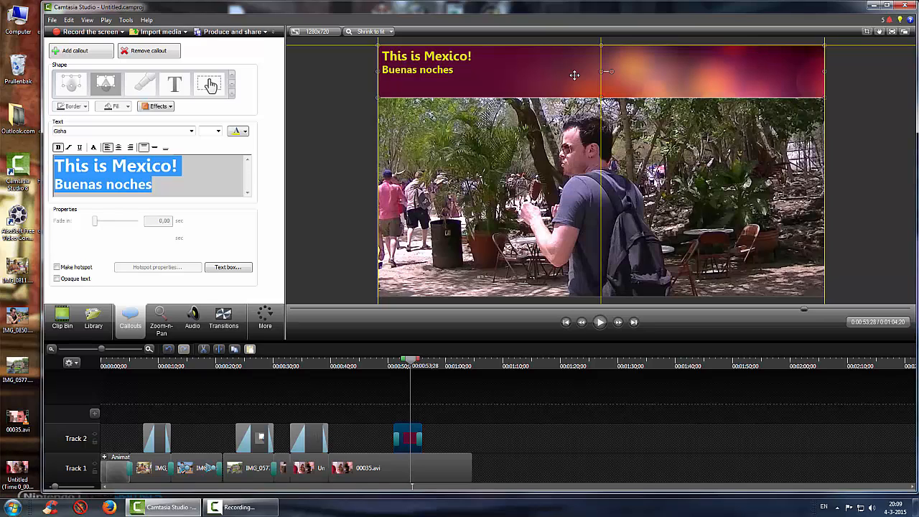
drag(575, 75, 575, 75)
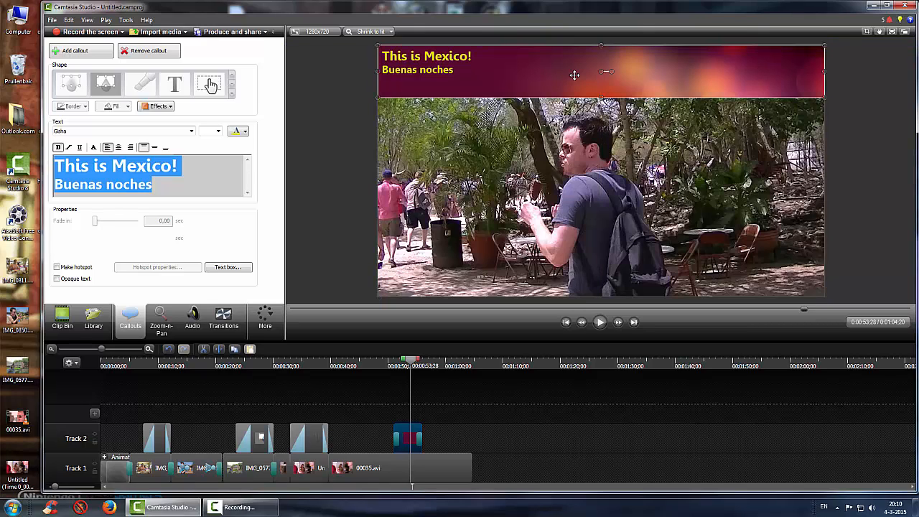
click(512, 444)
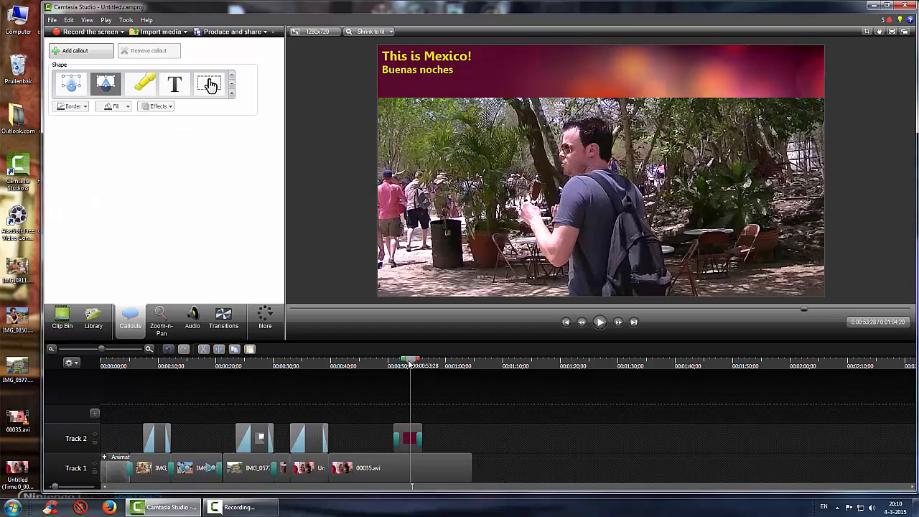
Step: Play back the timeline from 0:00:49;00 through the "This is Mexico!" banner
drag(410, 364, 384, 366)
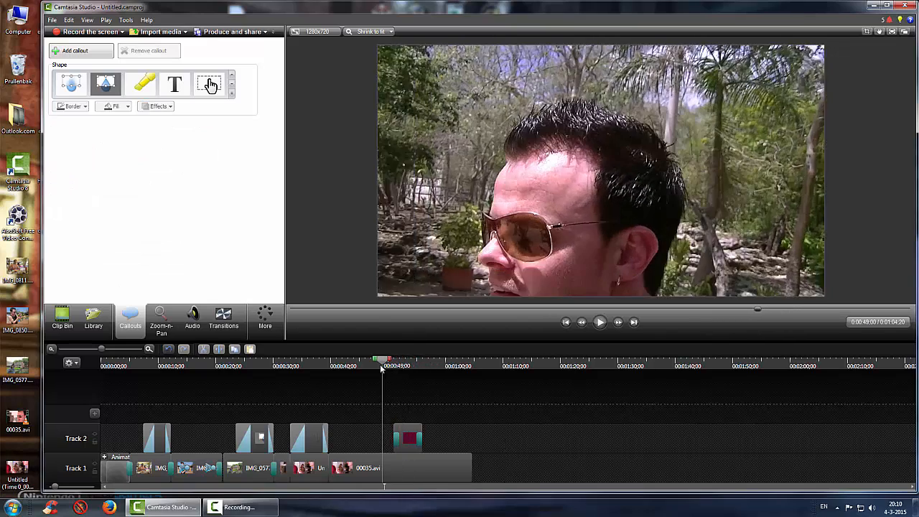
click(600, 321)
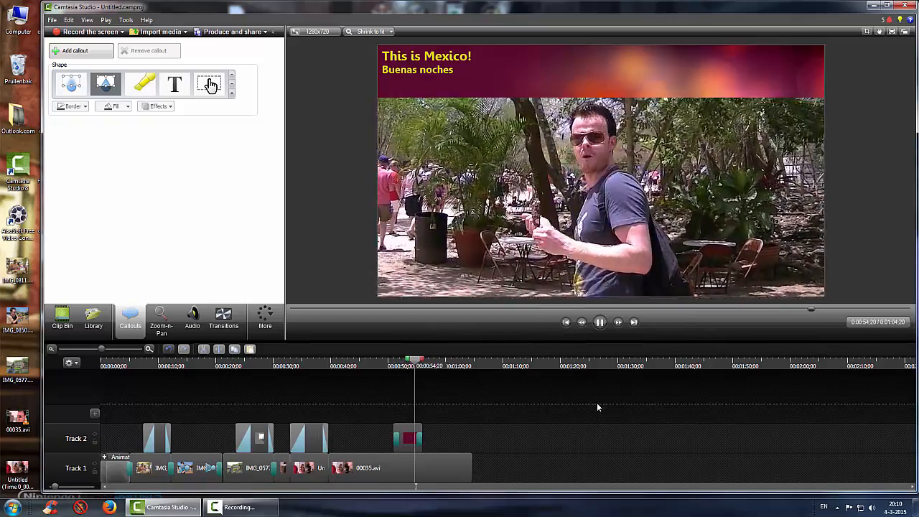
click(599, 323)
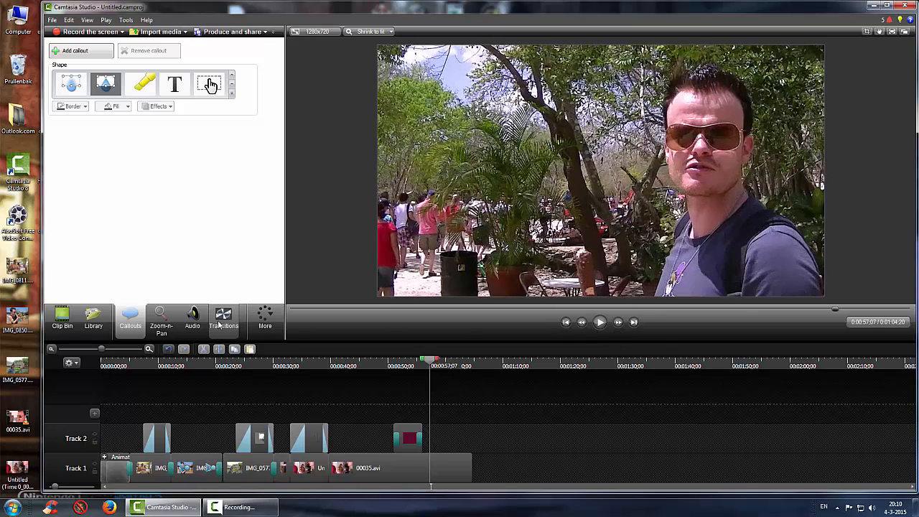
Step: Place Callout - Arrow 1 from the Theme - Clear Disturbance library folder on Track 2 at 0:00:57;07
click(95, 323)
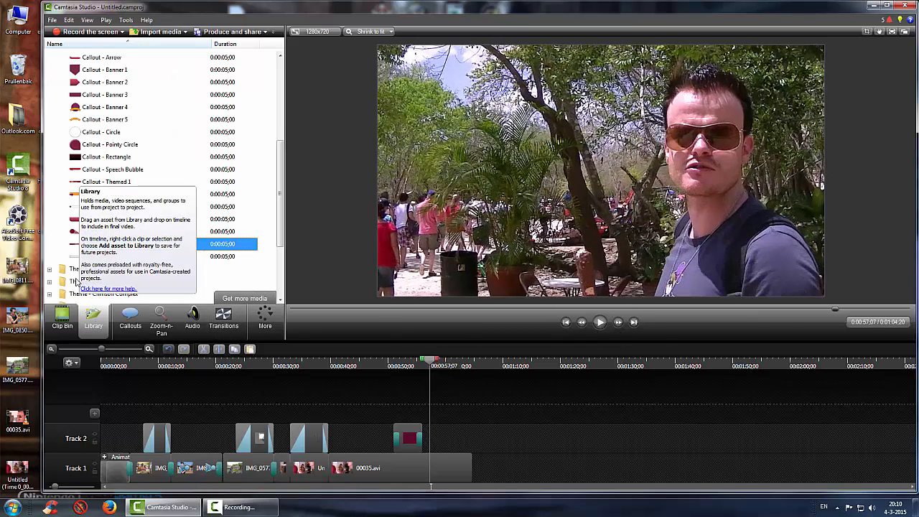
scroll(191, 176, up, 3)
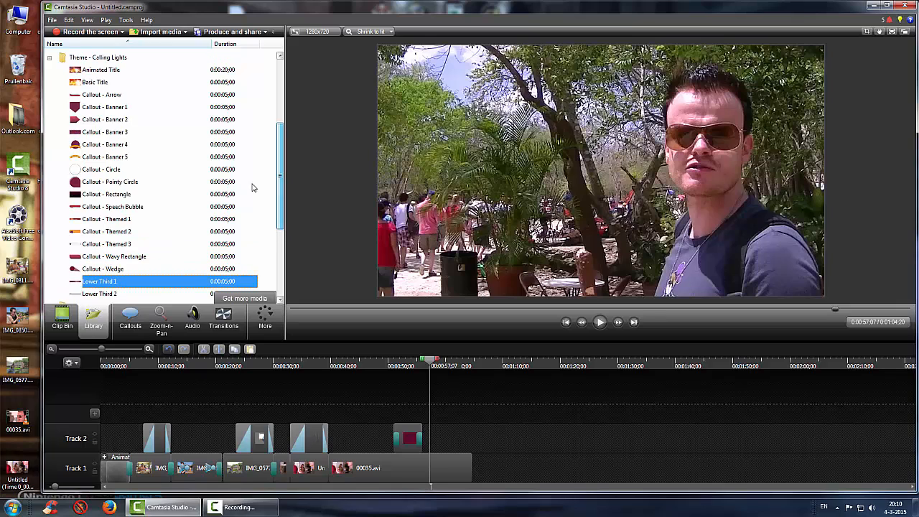
click(104, 233)
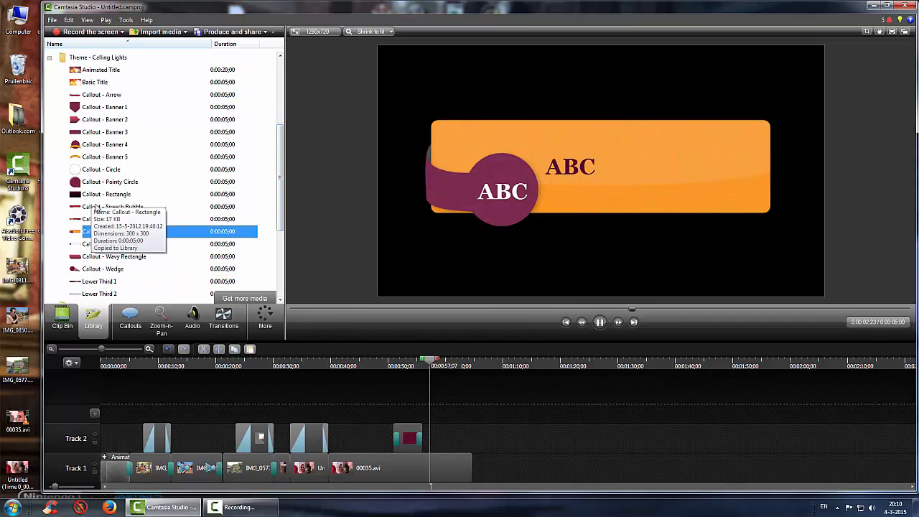
click(49, 59)
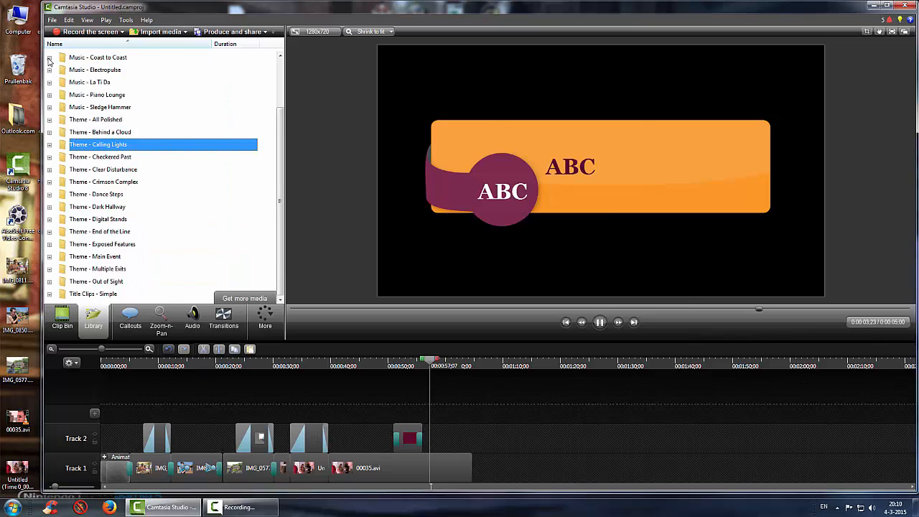
click(49, 170)
click(98, 172)
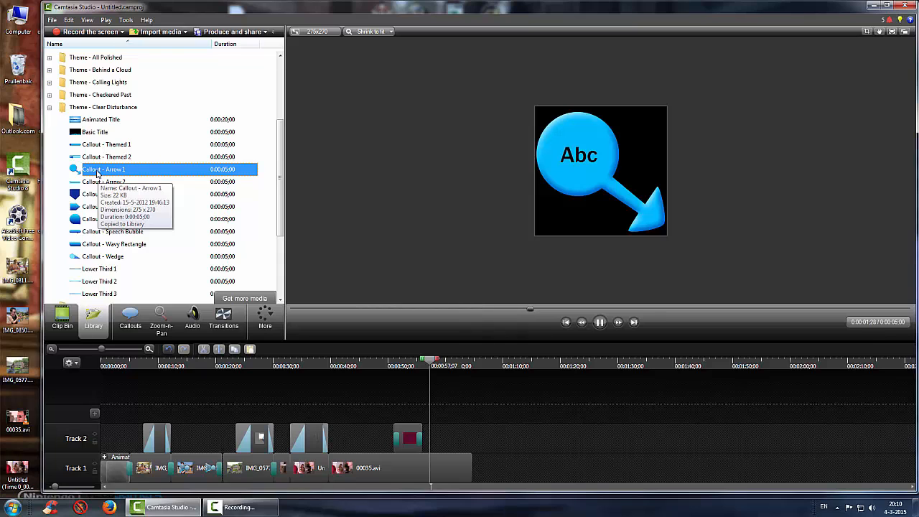
drag(98, 171, 445, 439)
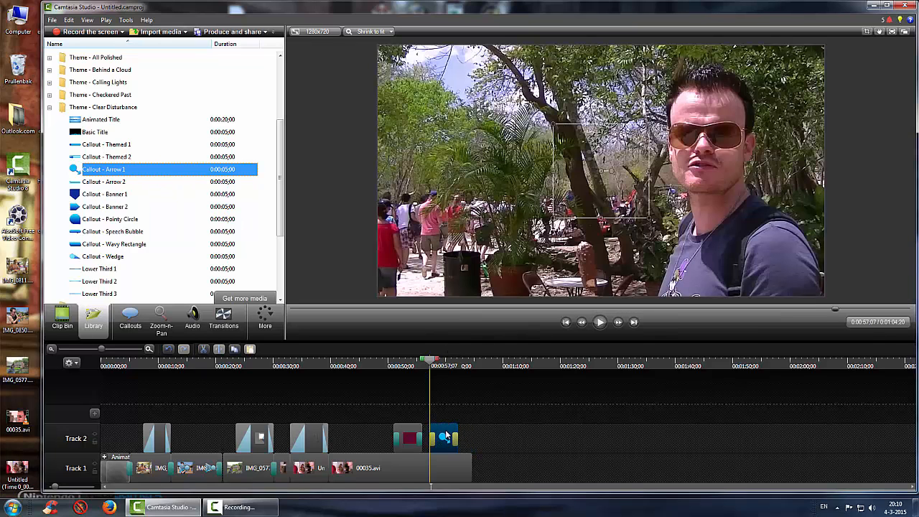
Step: Move the arrow callout up beside the man's face and replace its text with "FACEEEE", enlarging the callout to fit
click(438, 366)
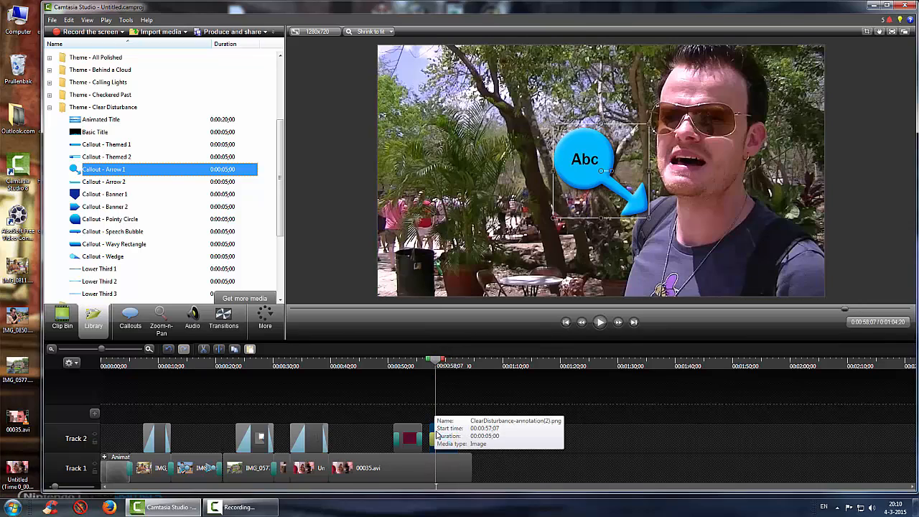
drag(569, 155, 571, 92)
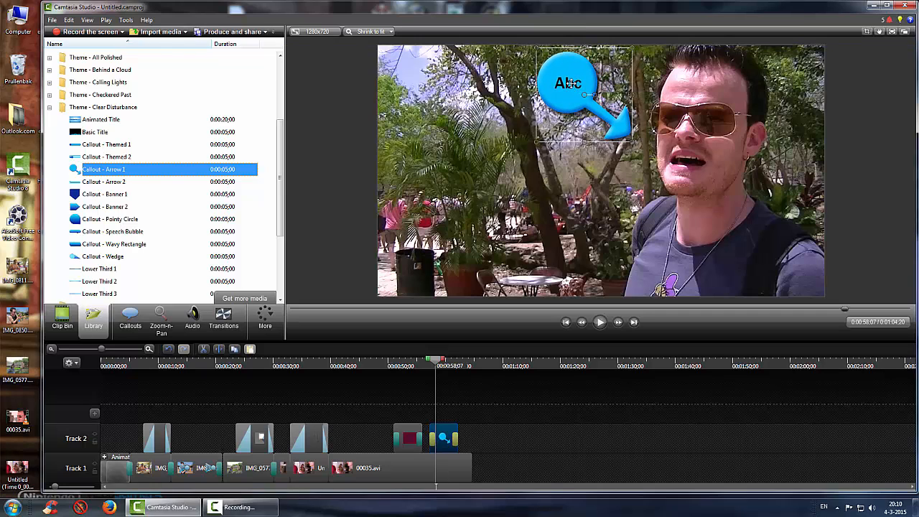
double_click(569, 83)
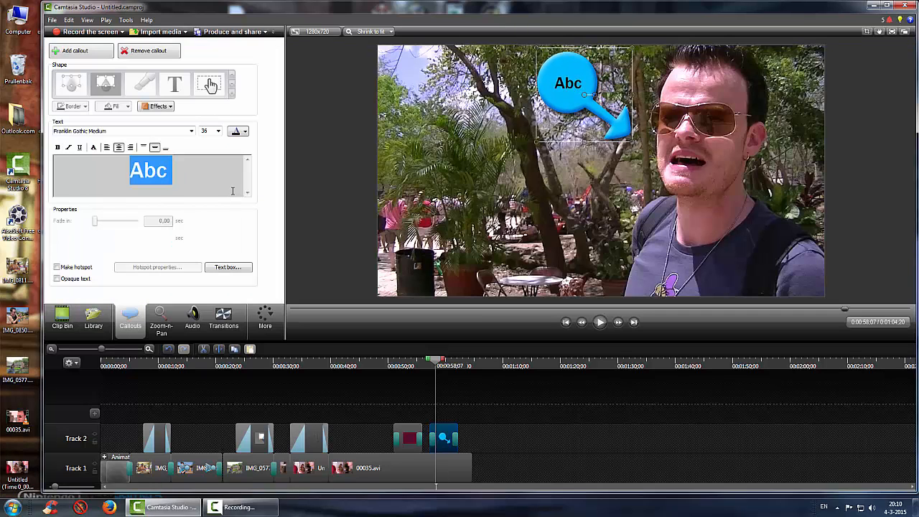
text(A)
key(BackSpace)
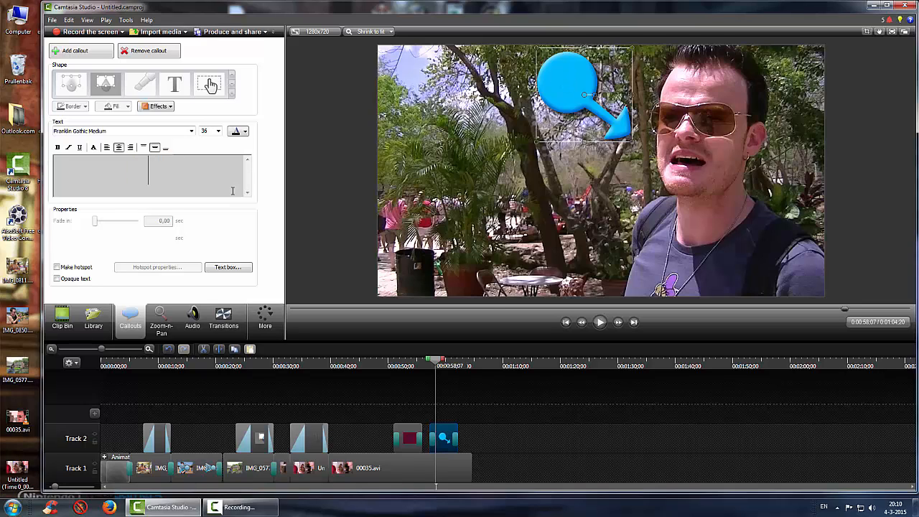
text(FACEEEE)
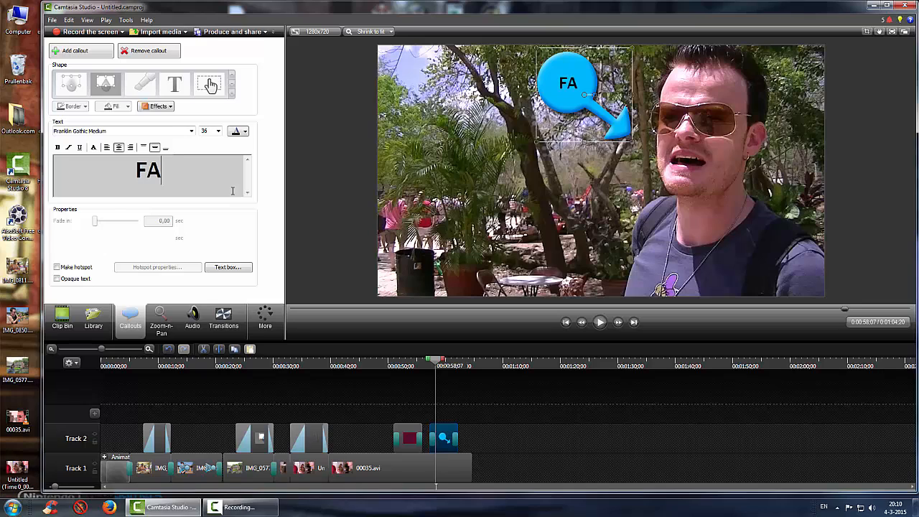
key(BackSpace)
key(BackSpace)
key(BackSpace)
key(BackSpace)
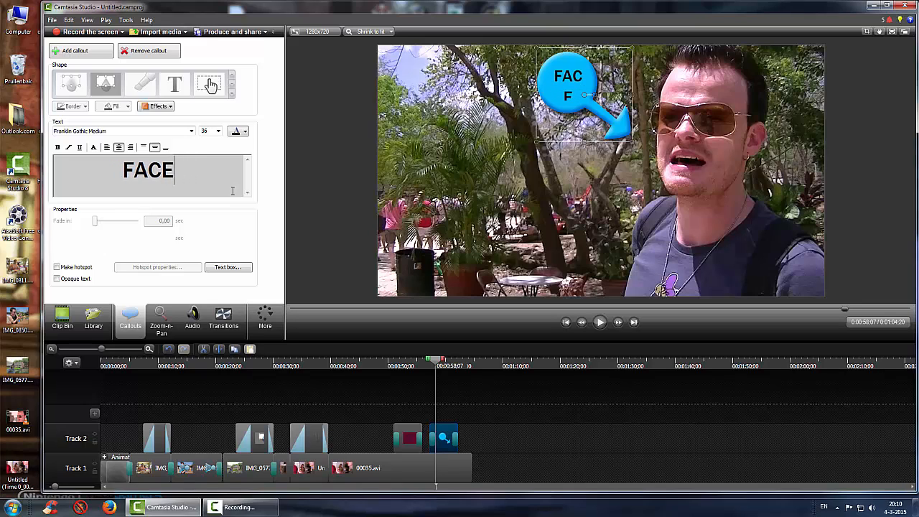
text(EEEE)
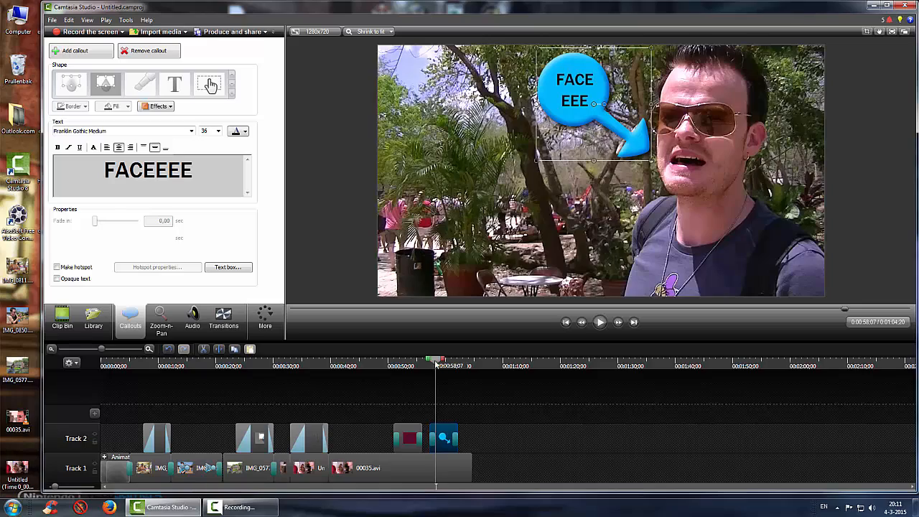
Step: Play back the last part of the timeline through the "FACEEEE" arrow callout to the end of the video
drag(436, 365, 480, 444)
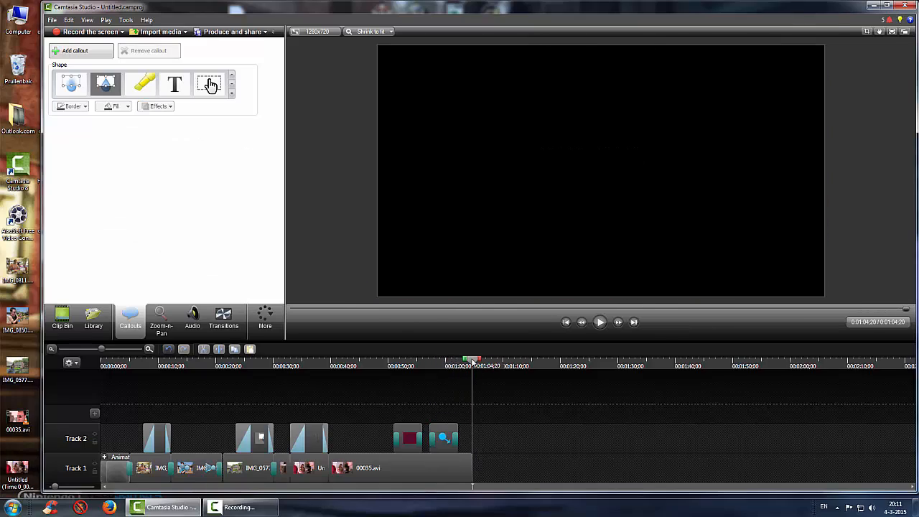
drag(472, 361, 373, 367)
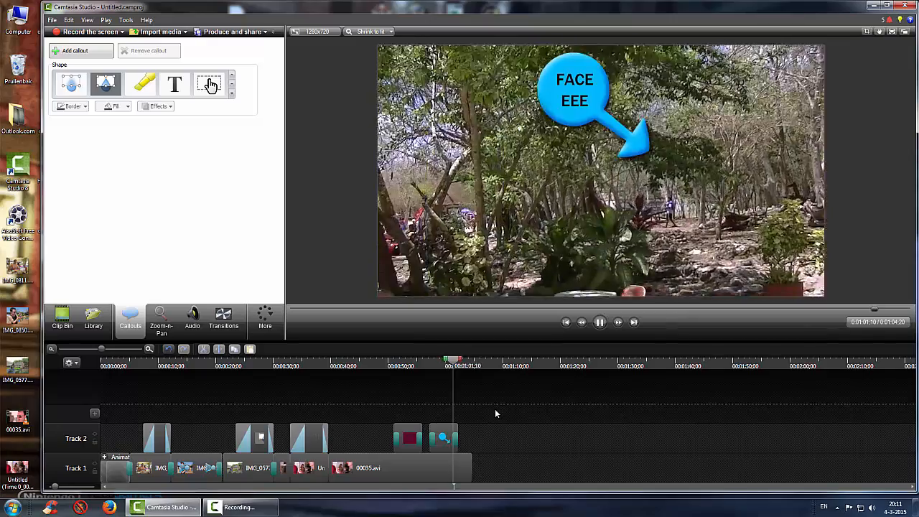
click(600, 322)
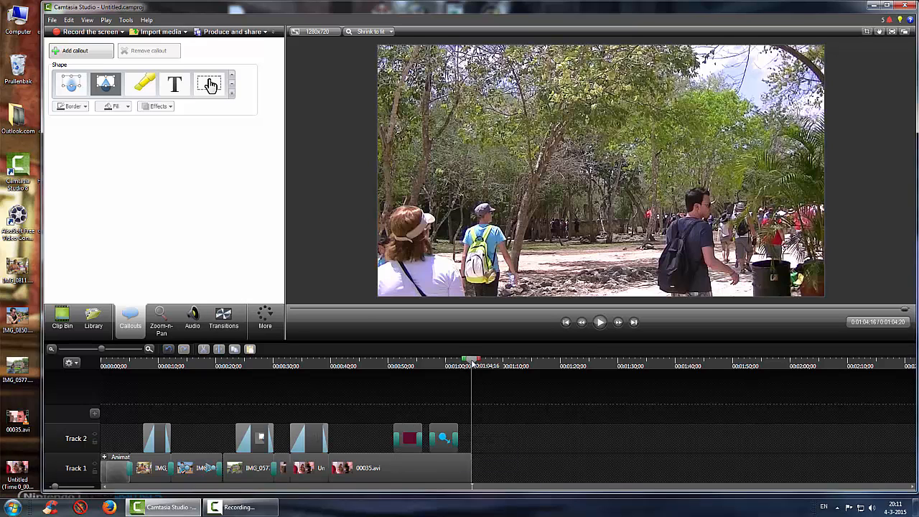
Step: Return the playhead to 0:00:00;00 and insert an empty track below Track 1
drag(472, 363, 97, 372)
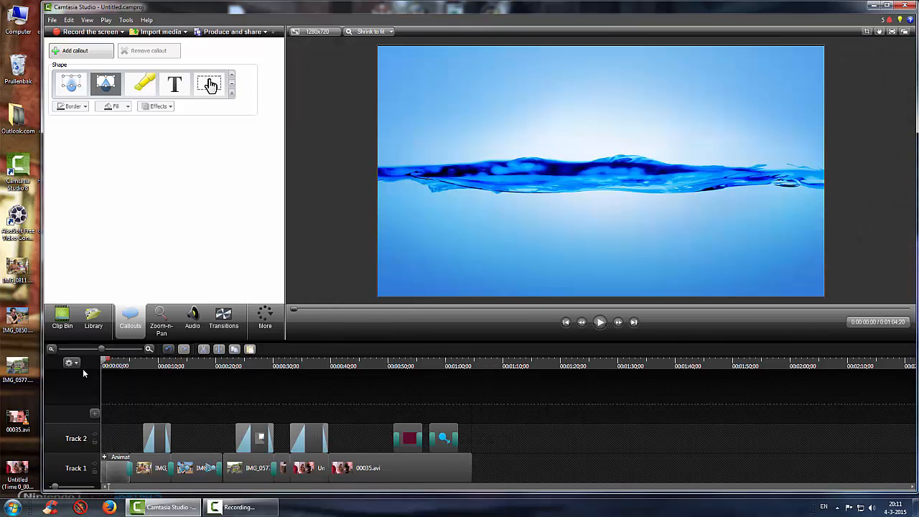
right_click(77, 470)
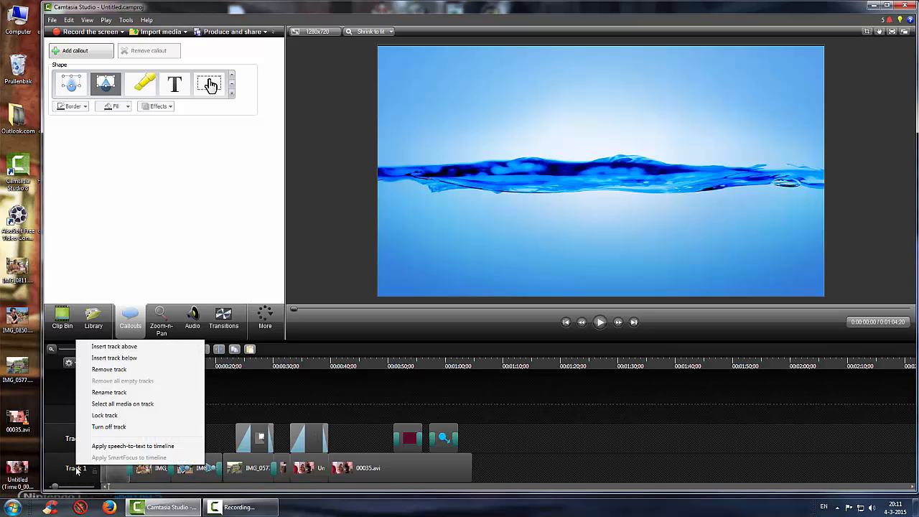
click(114, 358)
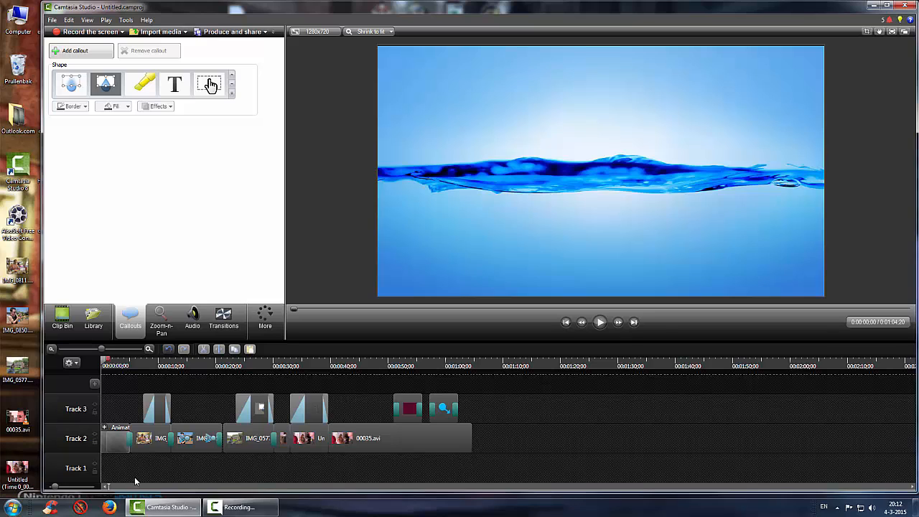
Step: Preview the Full Length song from the Music - Blues Country library folder, then stop its playback
click(93, 322)
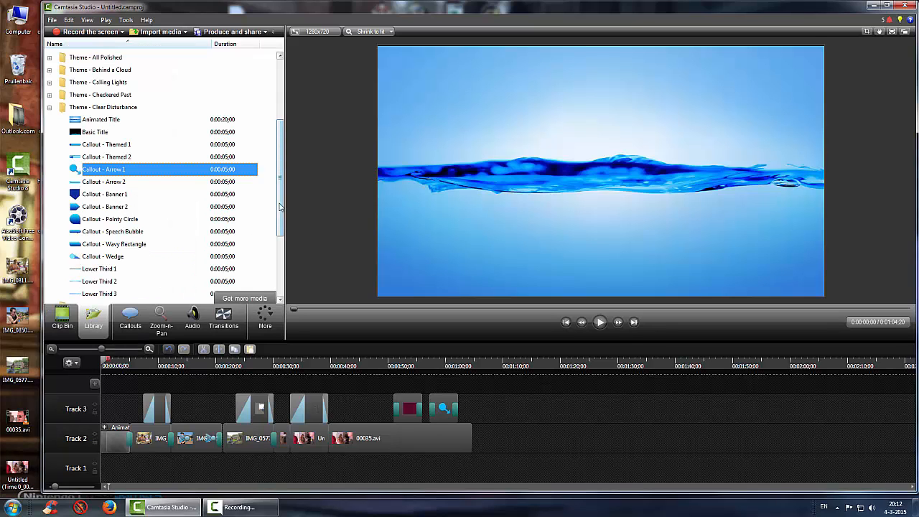
drag(281, 206, 288, 114)
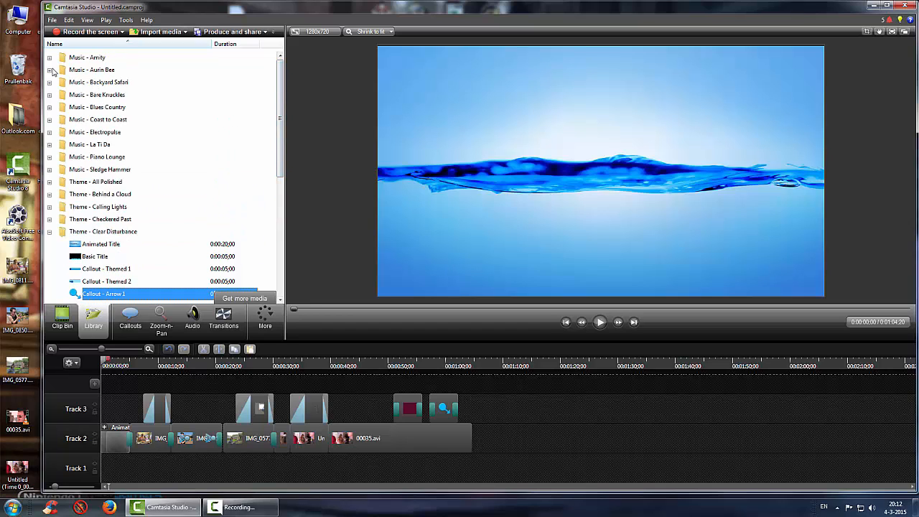
click(49, 107)
double_click(96, 120)
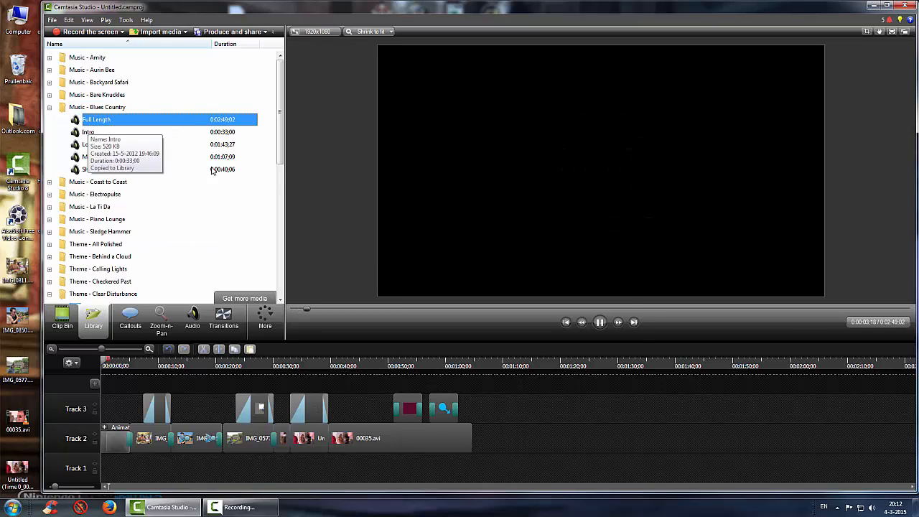
click(600, 322)
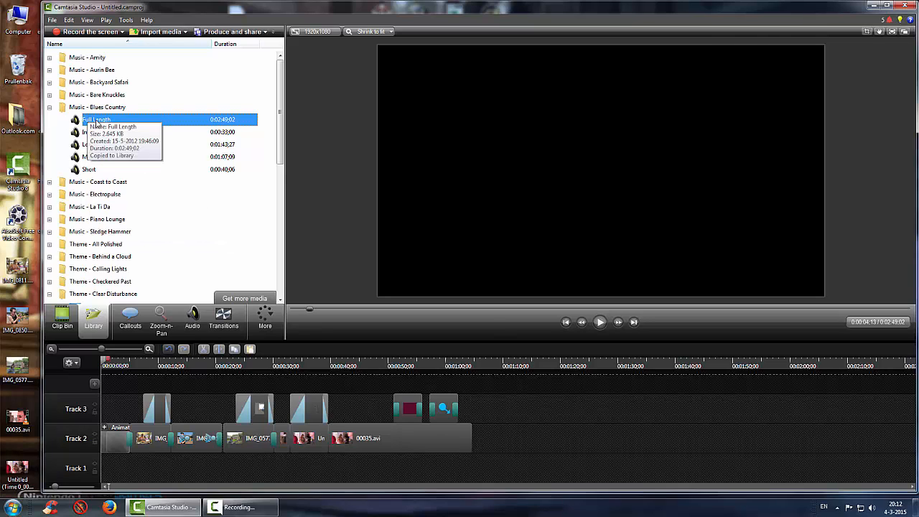
Step: Place the Blues Country Full Length song at the start of Track 1 and trim it to end with the video at 0:01:04;20
drag(96, 121, 136, 470)
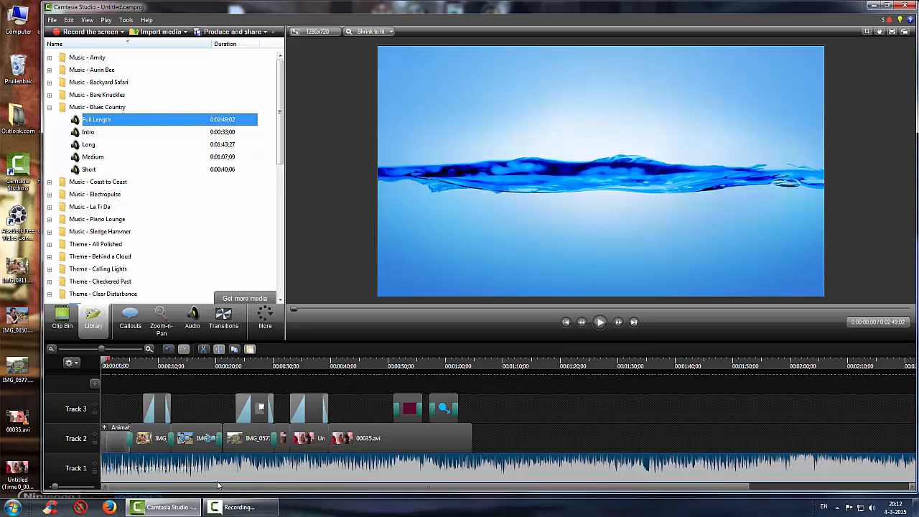
drag(219, 489, 126, 489)
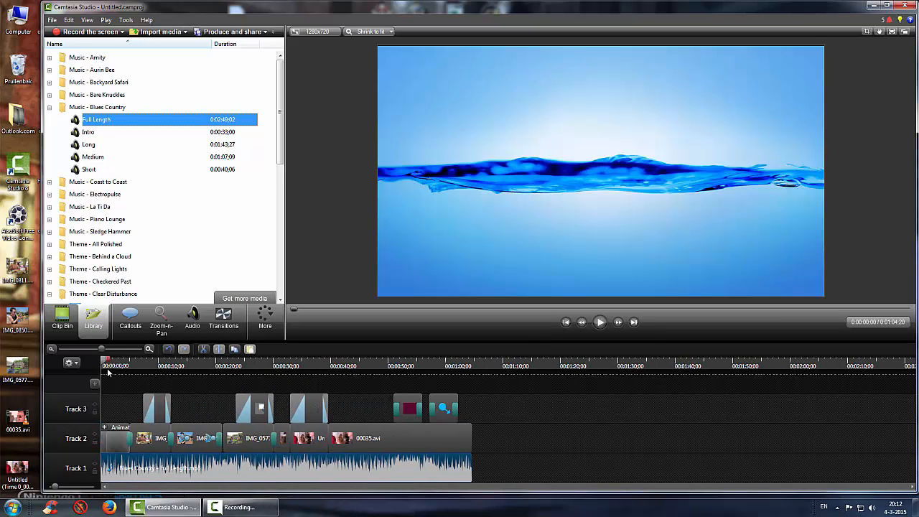